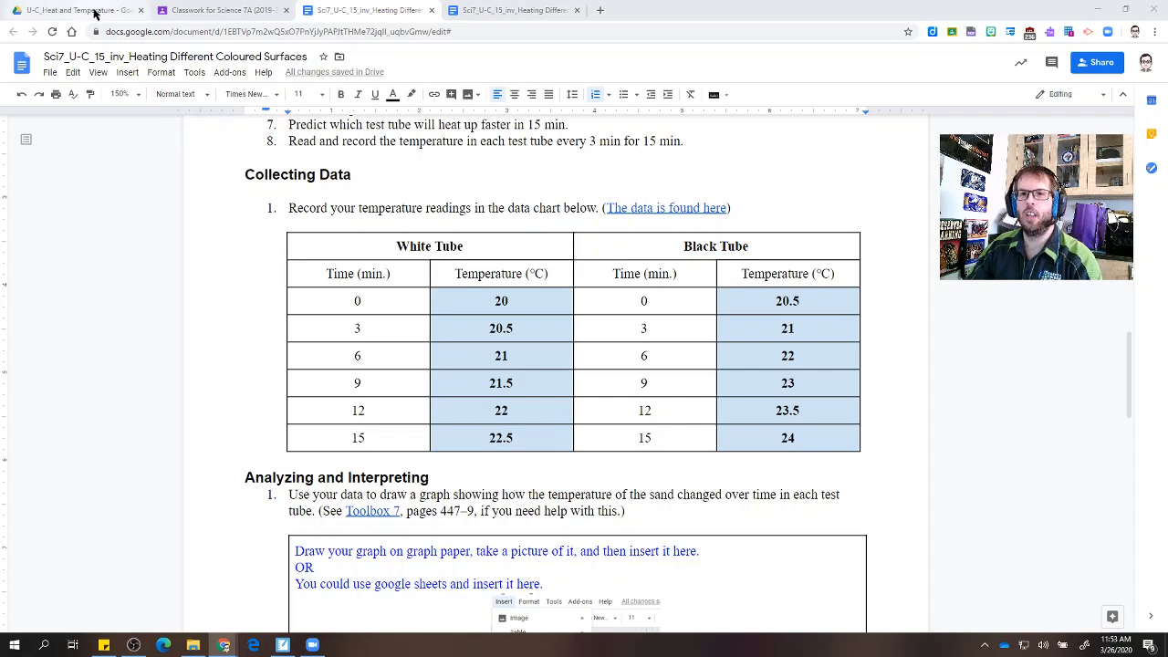
# Create a new blank Google Sheets spreadsheet in the My Drive root folder.
pyautogui.click(95, 11)
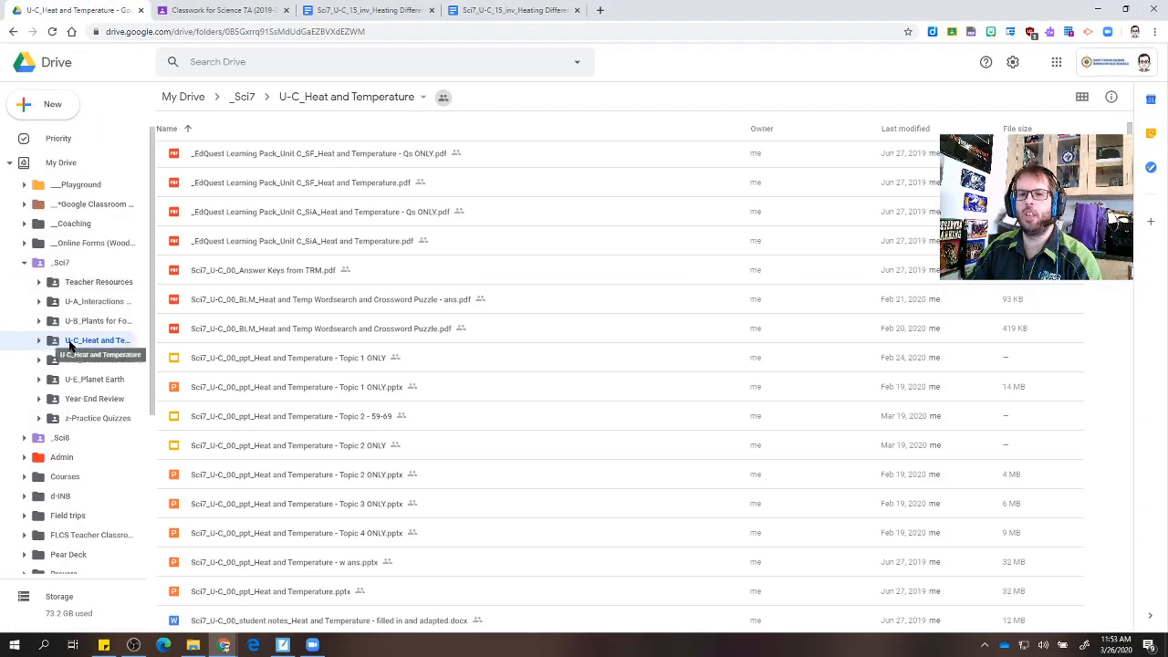
pyautogui.click(56, 108)
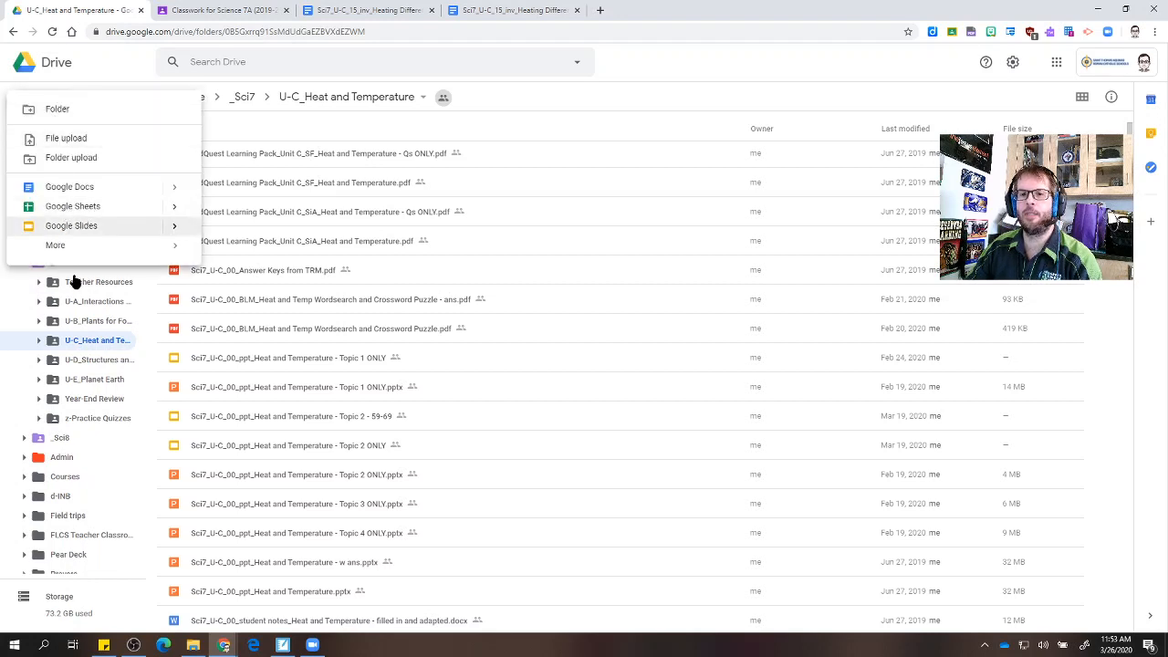
pyautogui.click(84, 345)
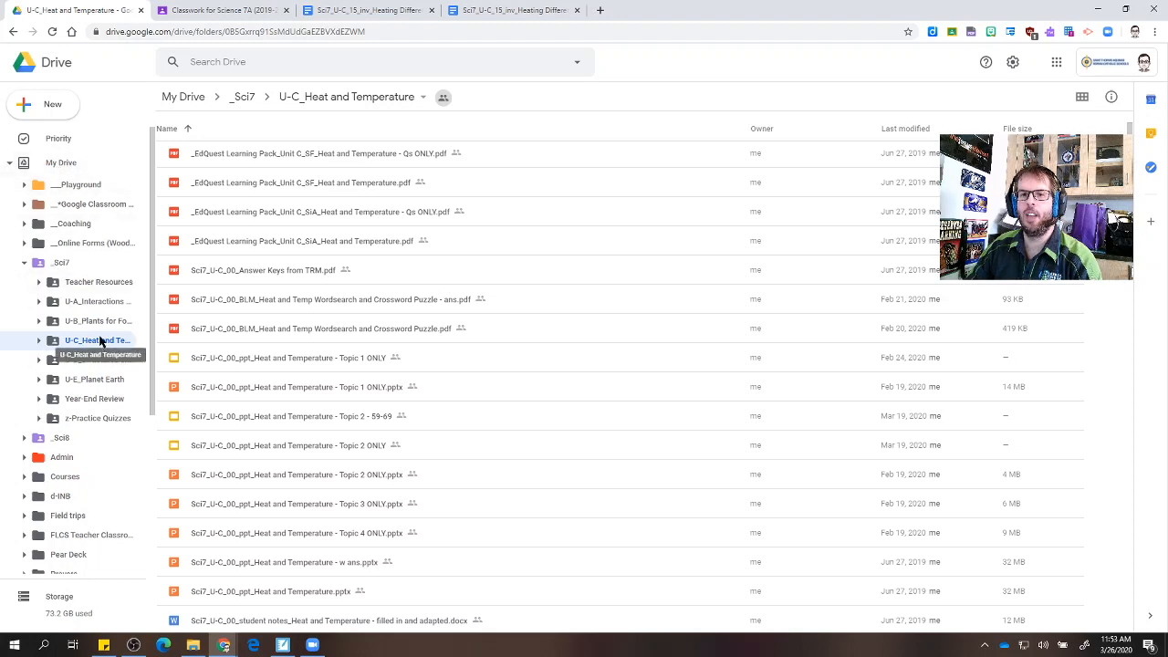
pyautogui.click(64, 163)
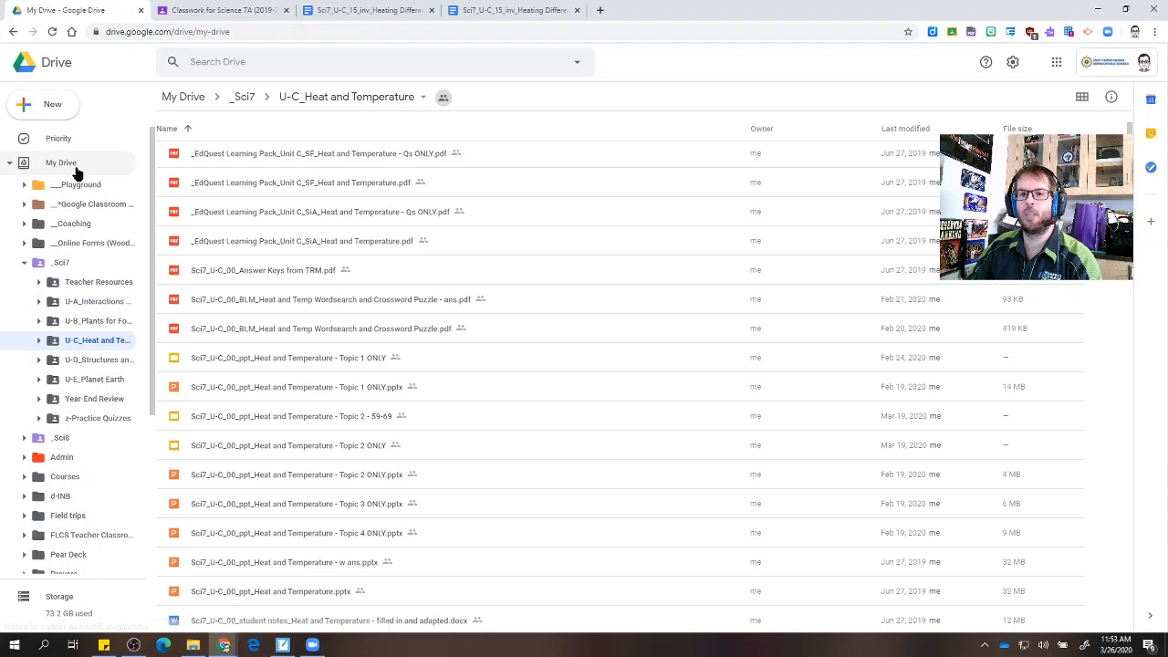
pyautogui.click(43, 109)
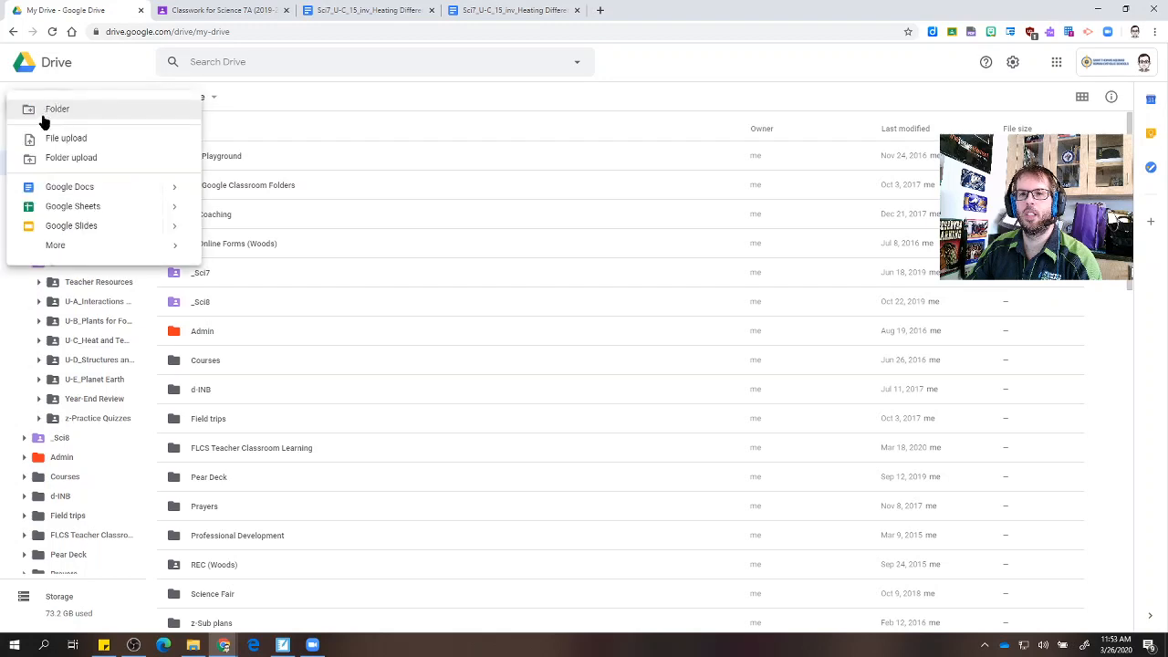
pyautogui.click(63, 209)
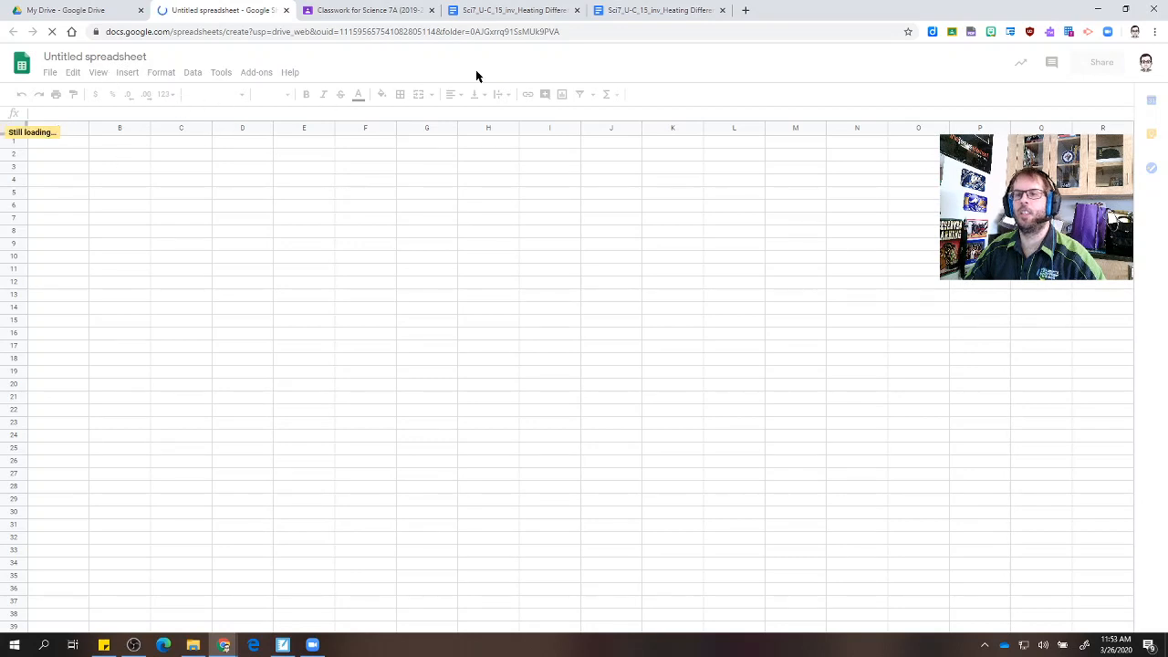
# Name the new spreadsheet "Heating Different Coloured Surfaces - data", copying the title from the inquiry activity document.
pyautogui.click(525, 16)
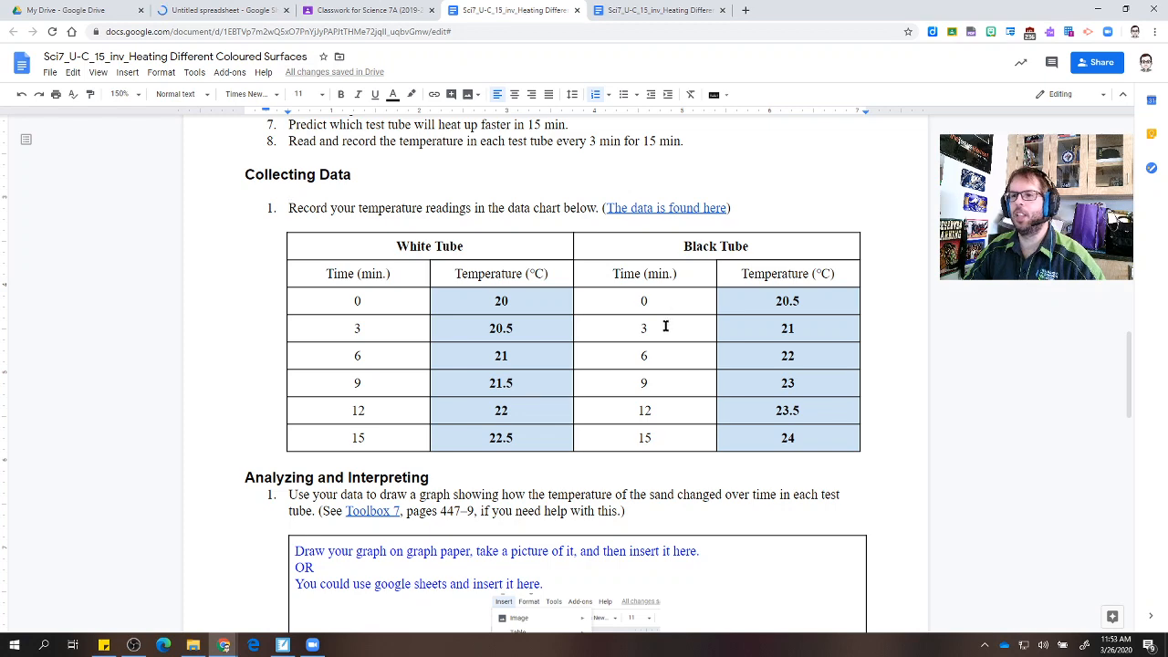
pyautogui.scroll(15, 665, 325)
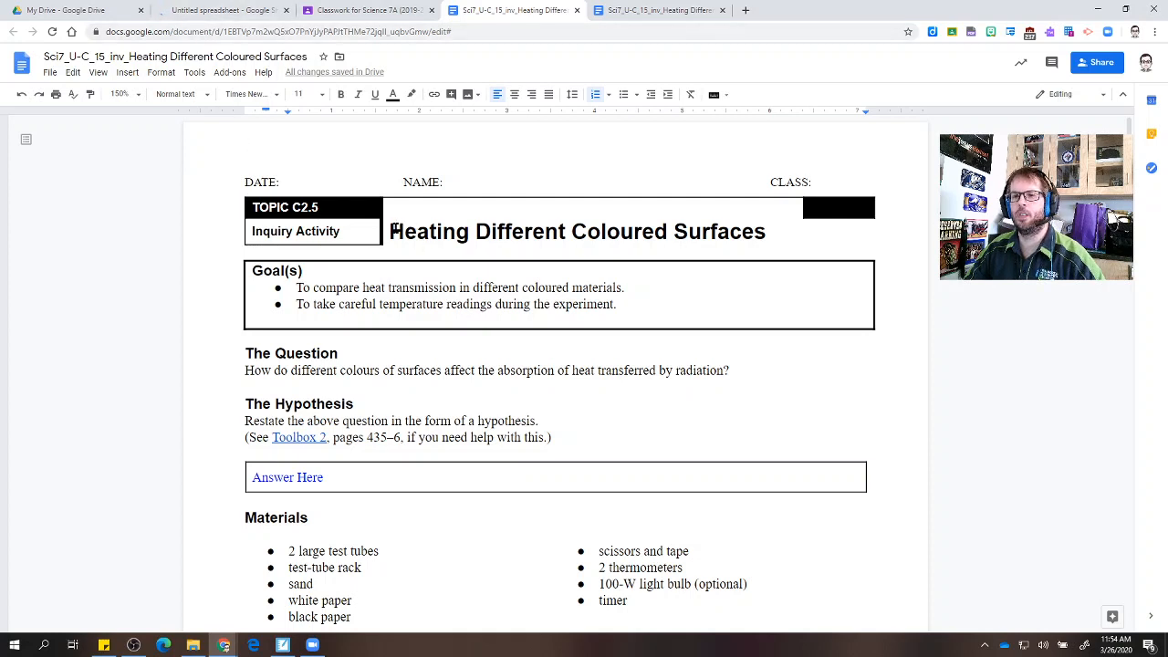
pyautogui.moveTo(398, 231); pyautogui.dragTo(765, 230)
pyautogui.hotkey('ctrl', 'c')
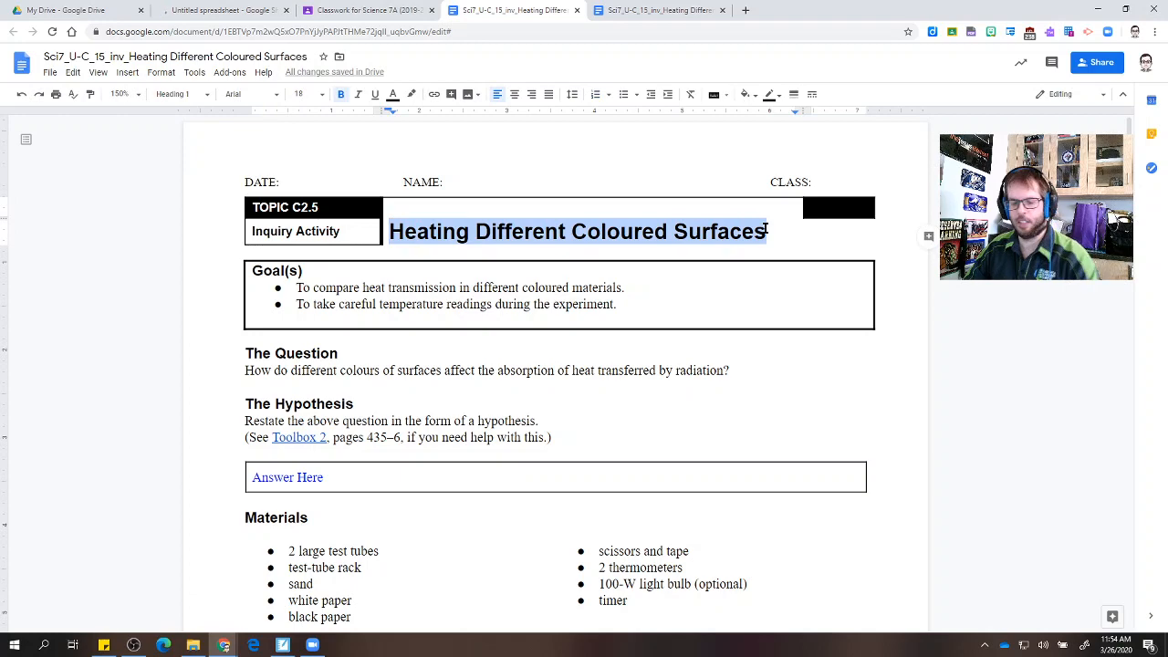
pyautogui.click(209, 11)
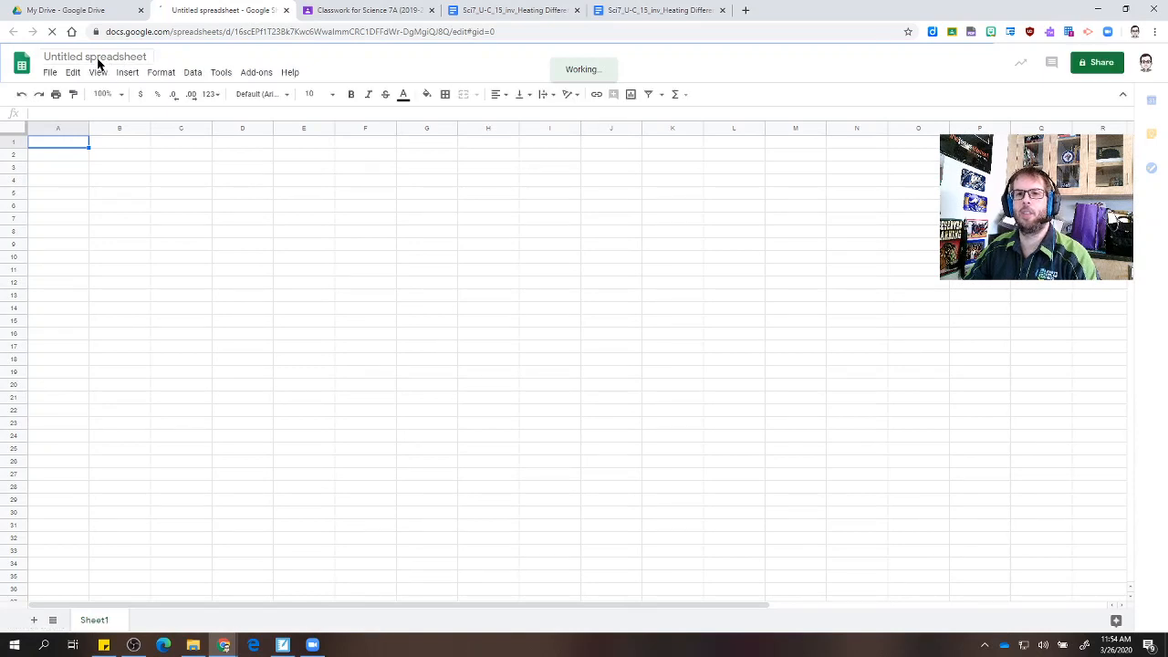
pyautogui.click(96, 57)
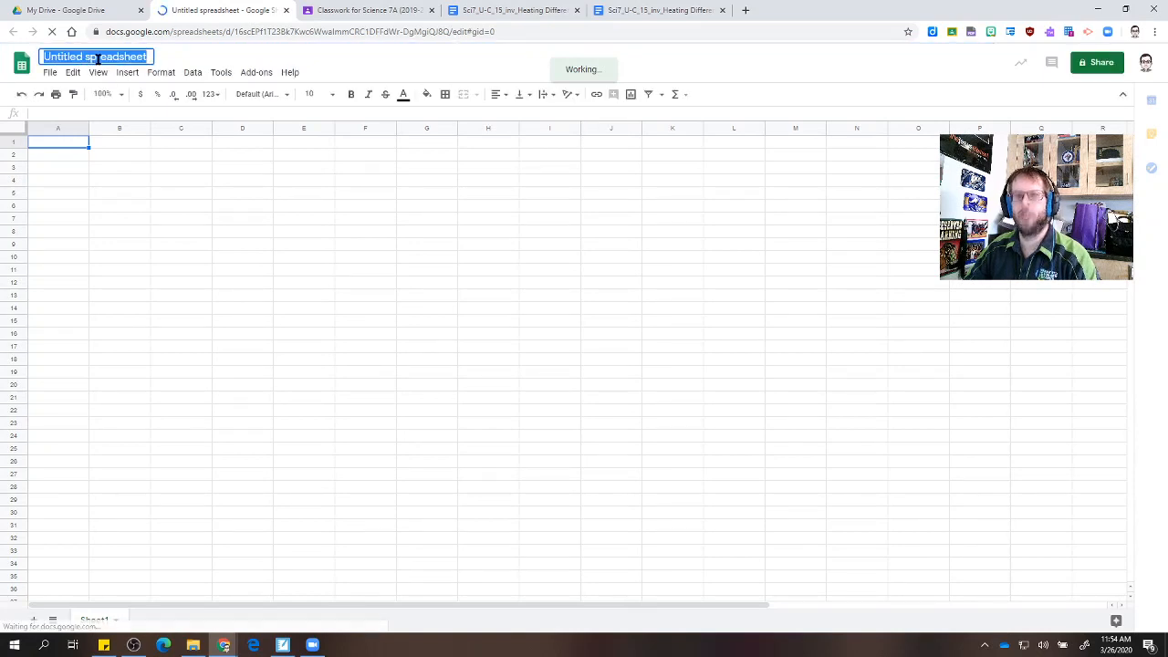
pyautogui.hotkey('ctrl', 'v')
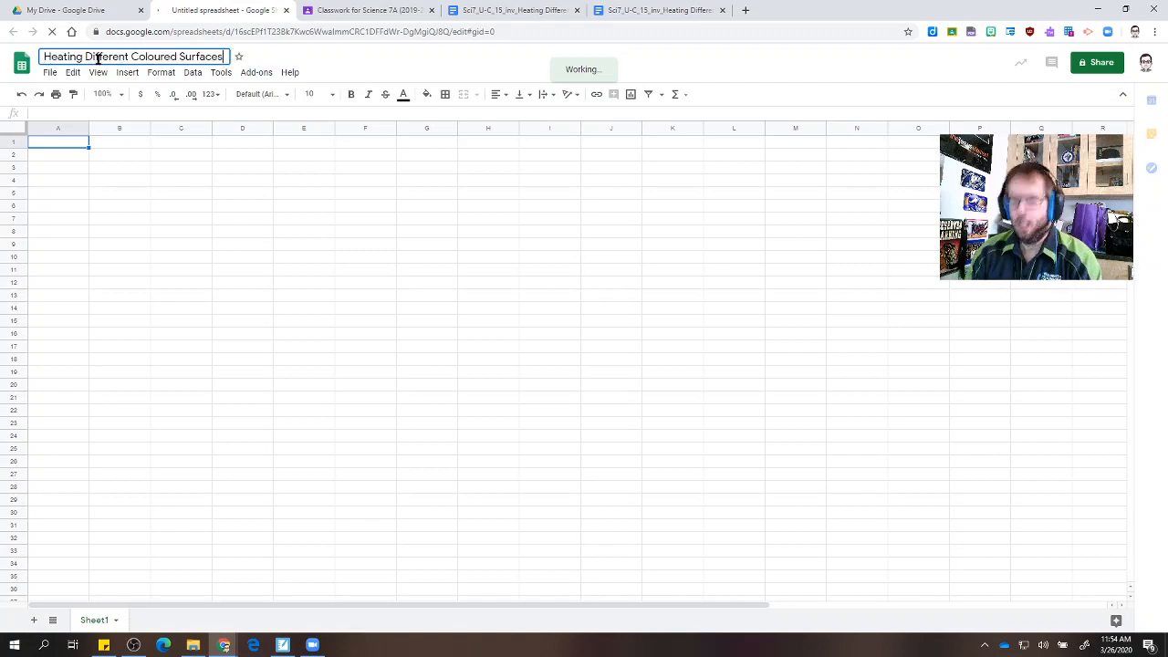
pyautogui.write('-')
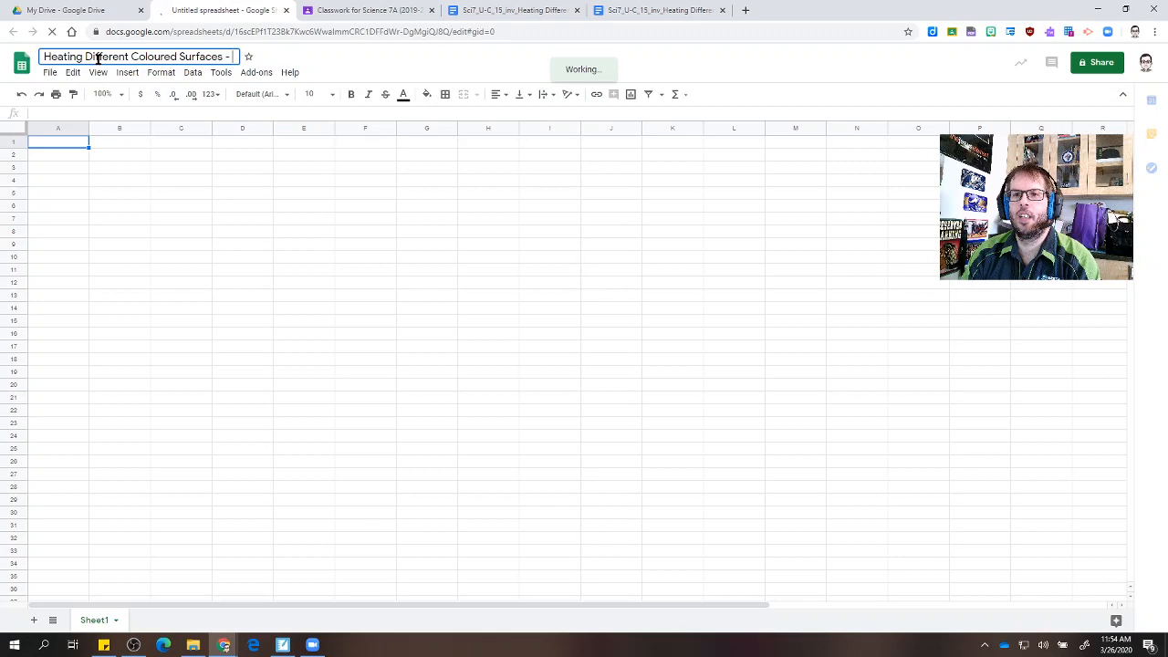
pyautogui.write(' data')
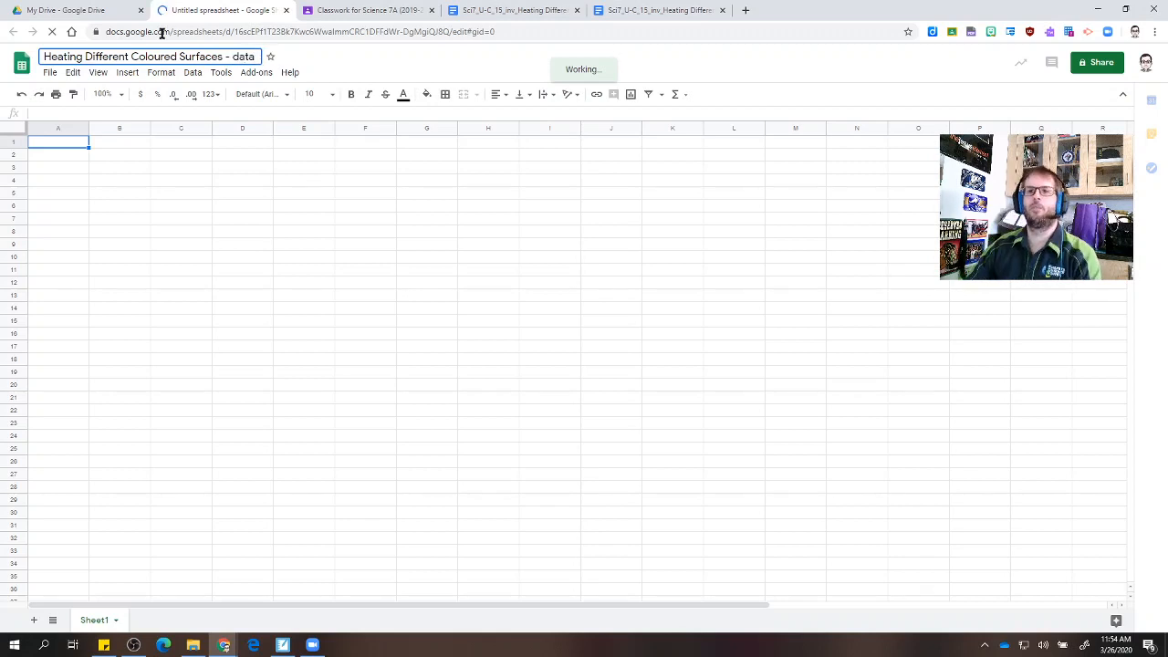
# Check the Collecting Data table in the activity document, and enter the title "Heating Different Coloured Surfaces" in cell A1 of the spreadsheet.
pyautogui.click(469, 12)
pyautogui.scroll(-3, 438, 308)
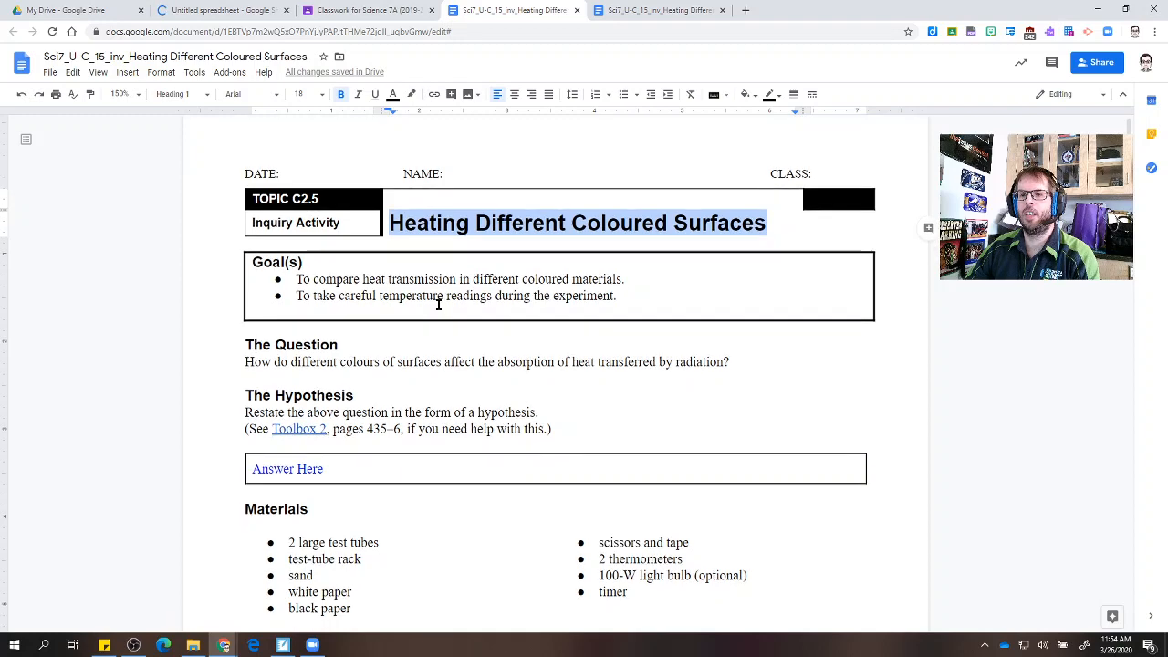
pyautogui.scroll(-9, 438, 304)
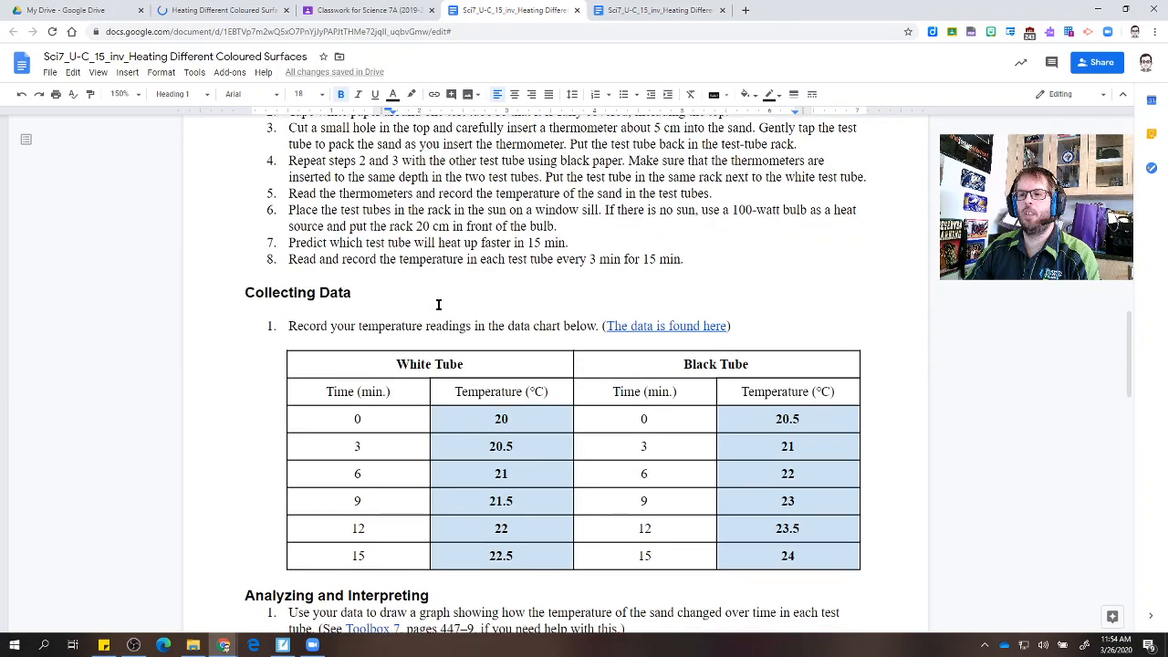
pyautogui.scroll(-1, 438, 304)
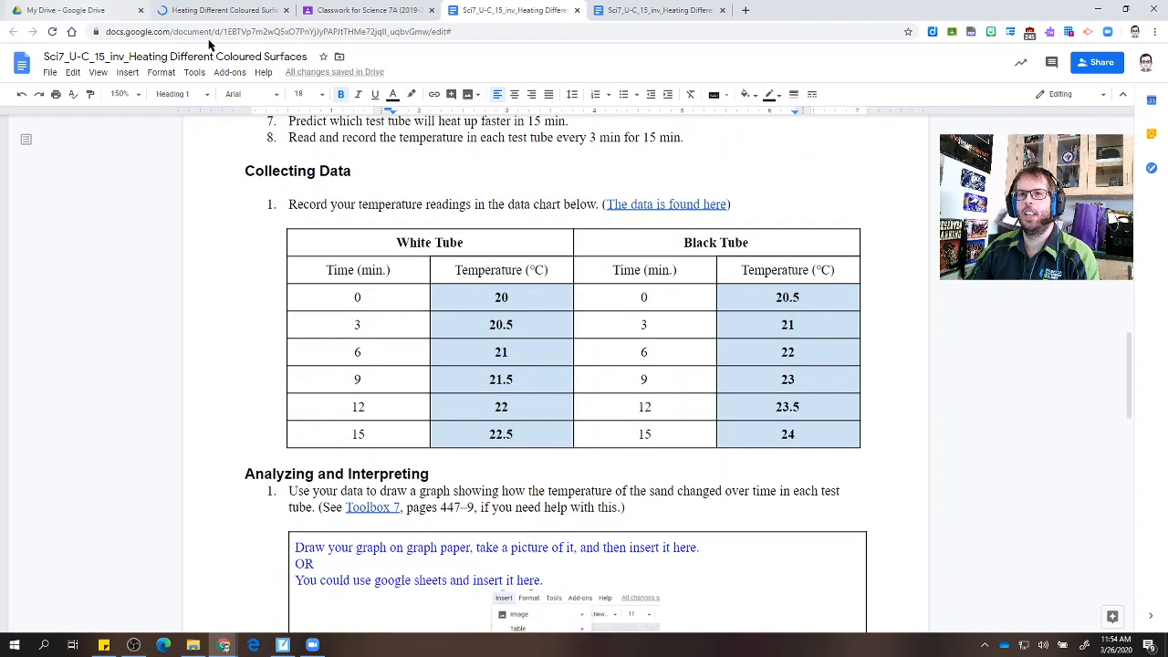
pyautogui.click(245, 12)
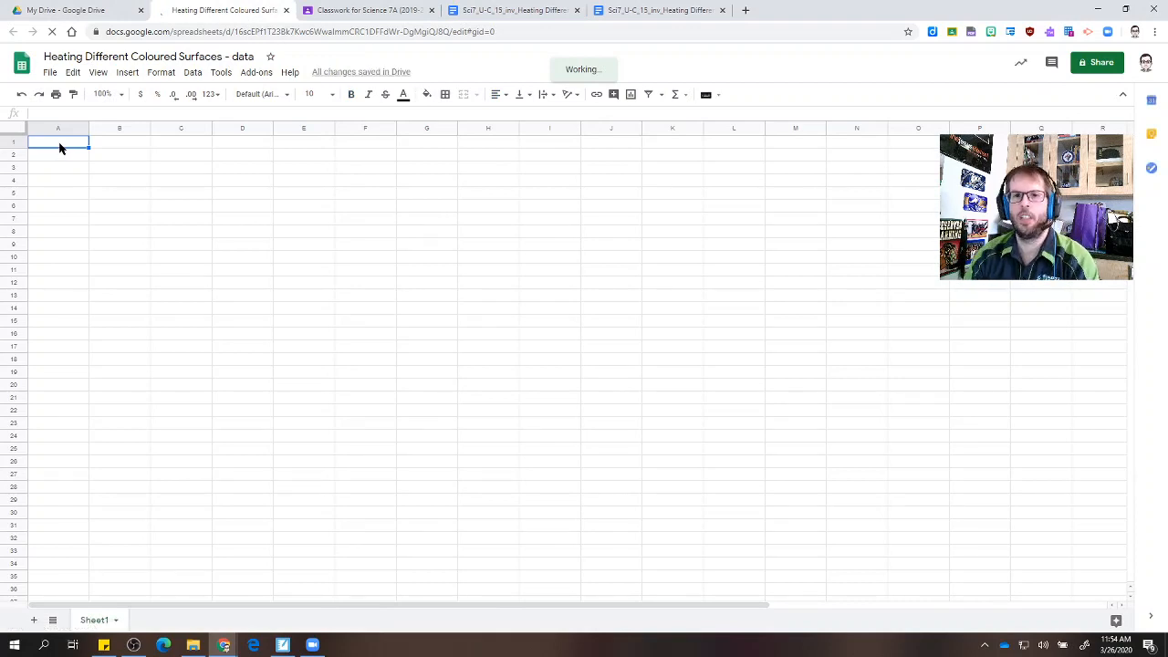
pyautogui.write('Heat')
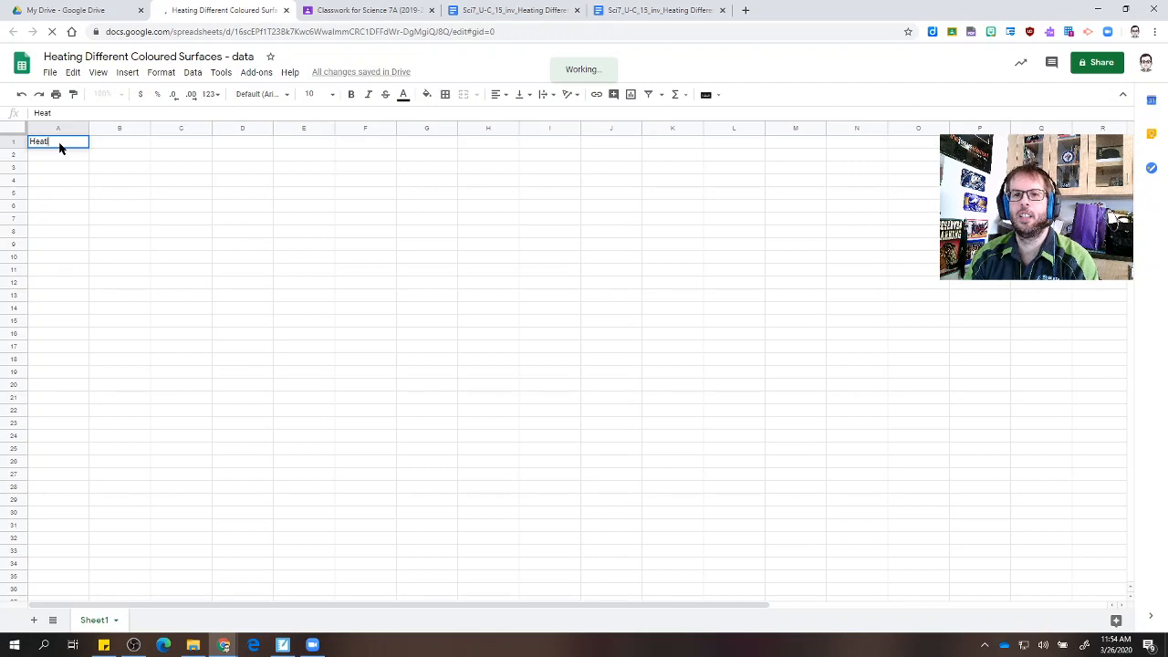
pyautogui.write('ing Different Co')
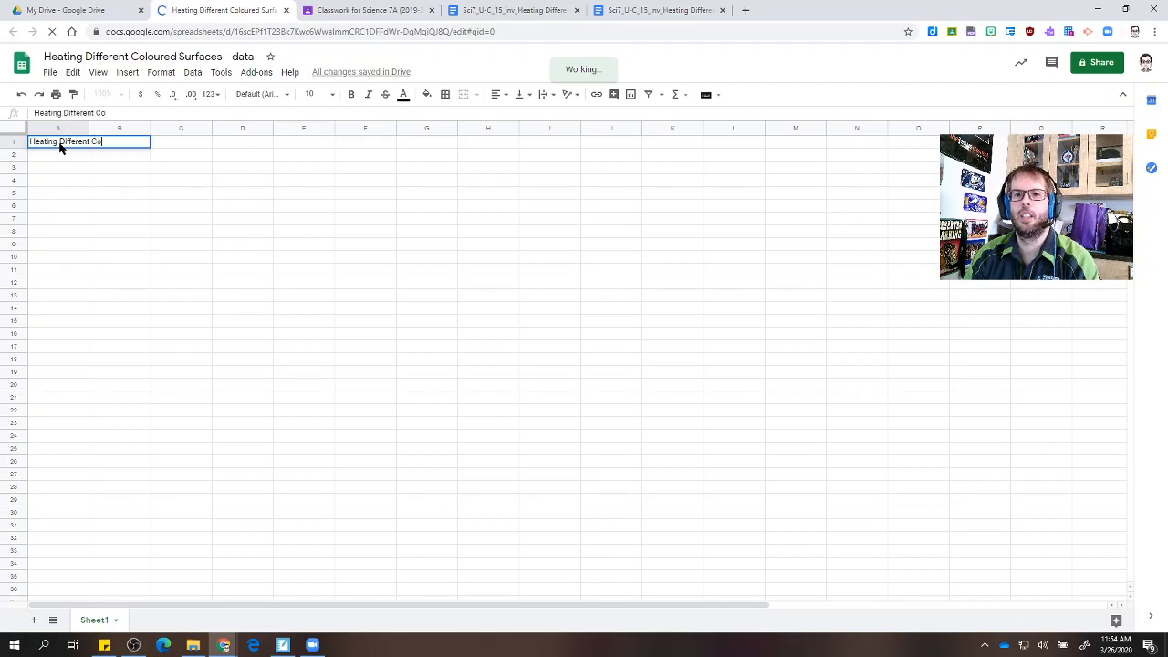
pyautogui.write('loured Surfaces')
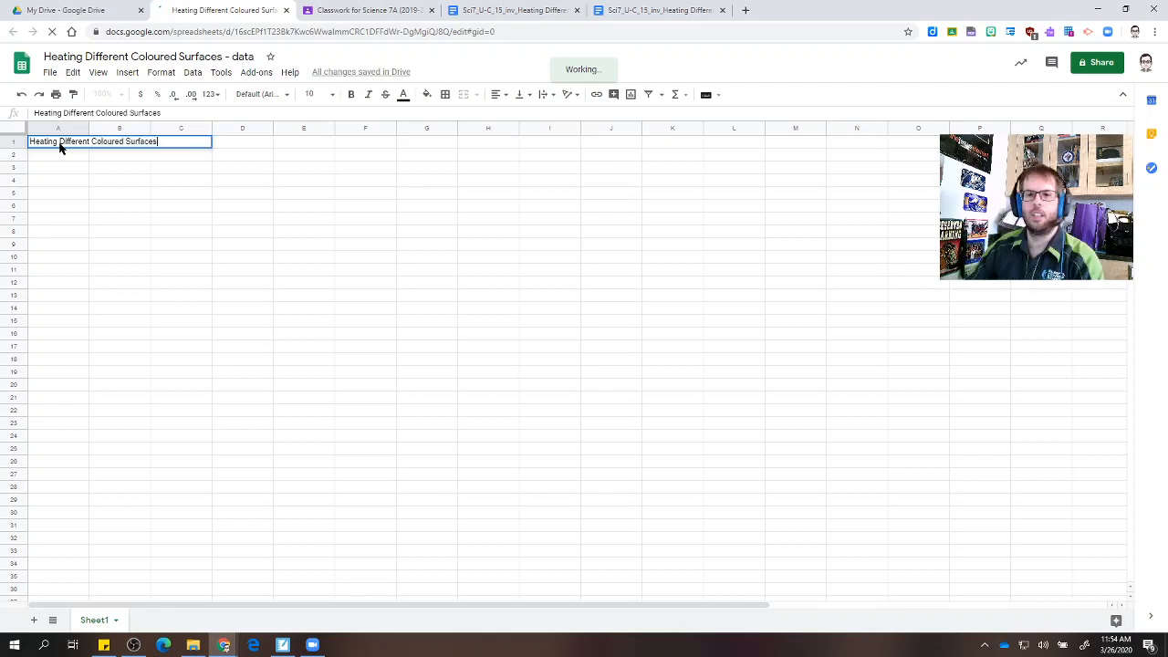
pyautogui.press('Return')
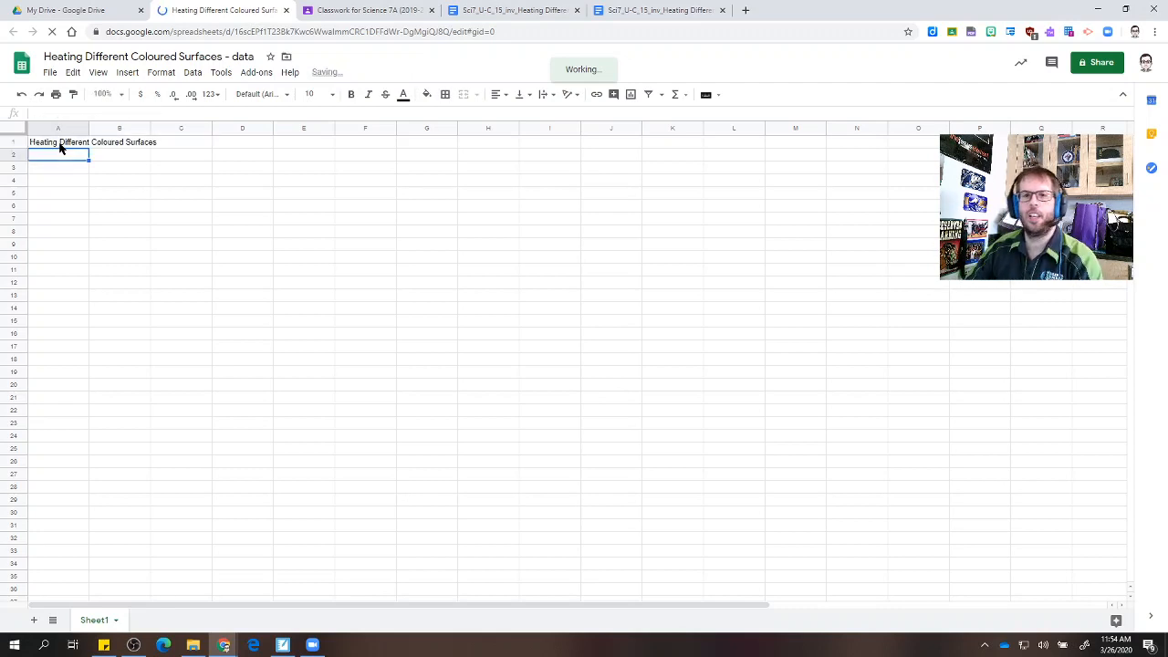
# Format the title in cell A1 as Times New Roman, size 18, bold.
pyautogui.click(64, 145)
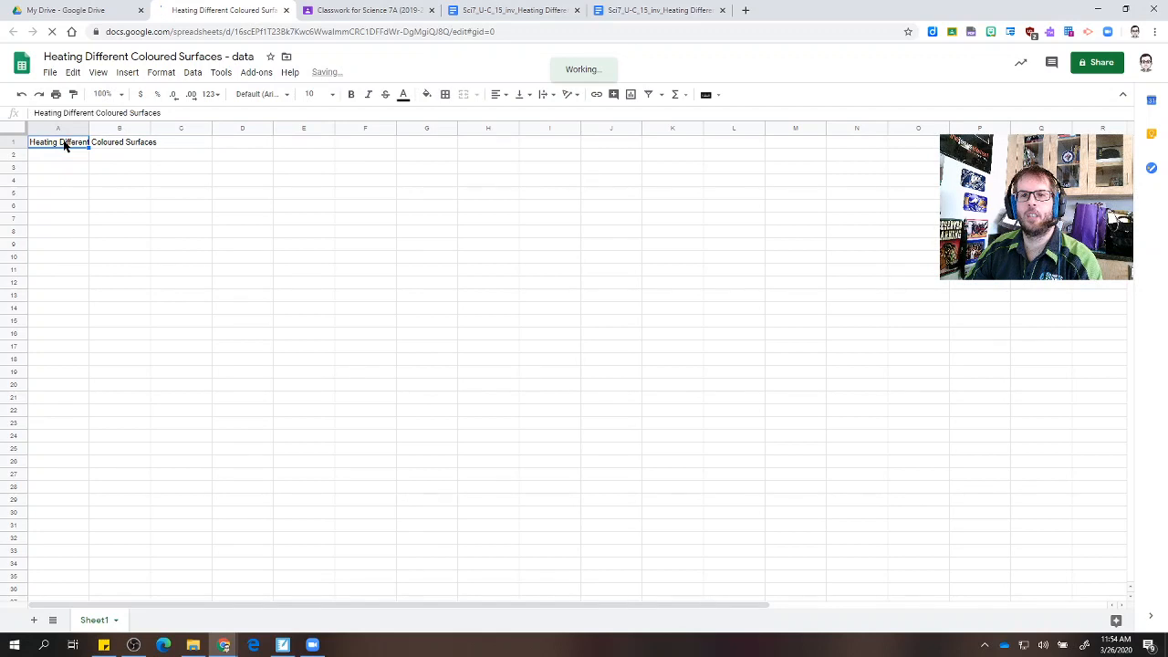
pyautogui.click(274, 94)
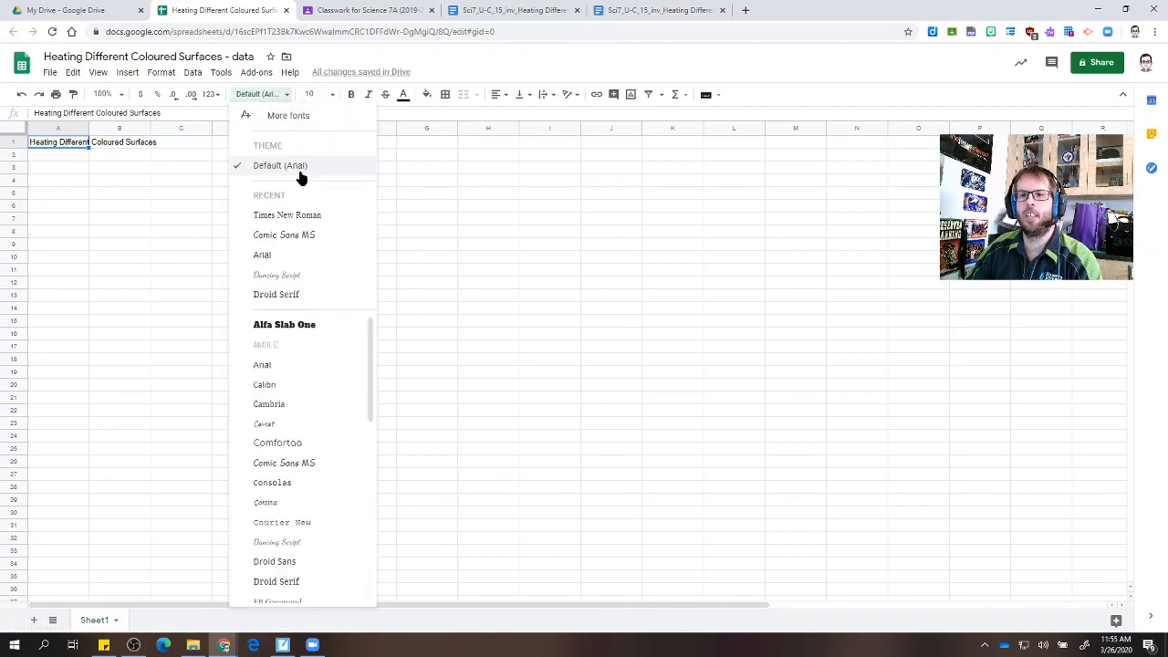
pyautogui.click(288, 217)
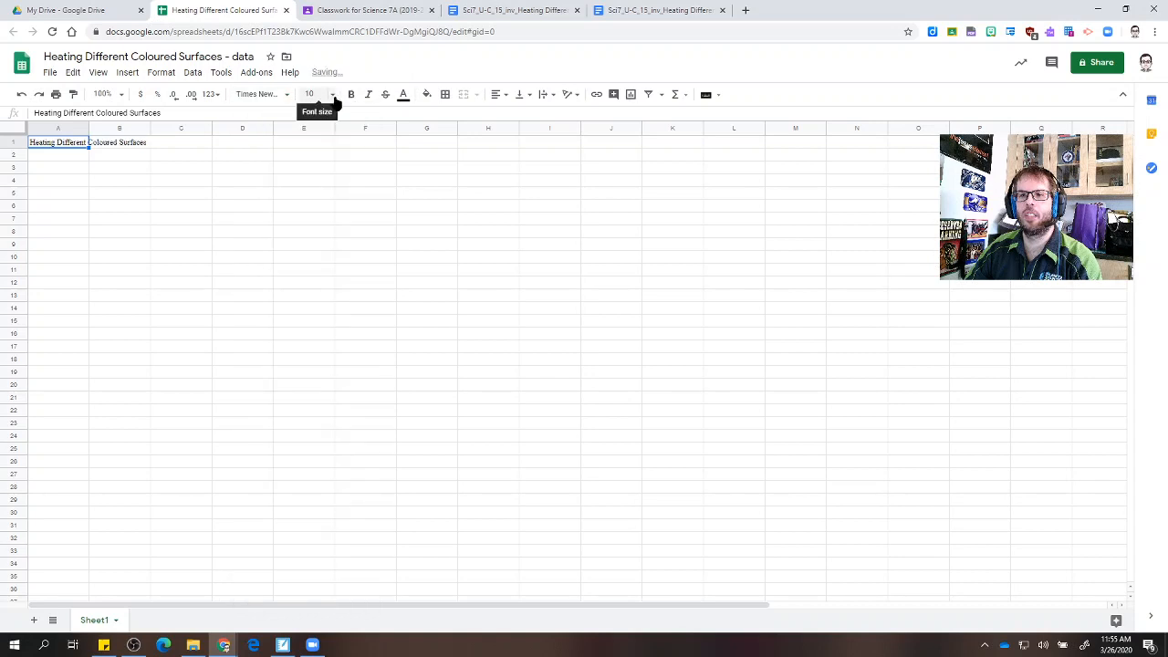
pyautogui.click(319, 95)
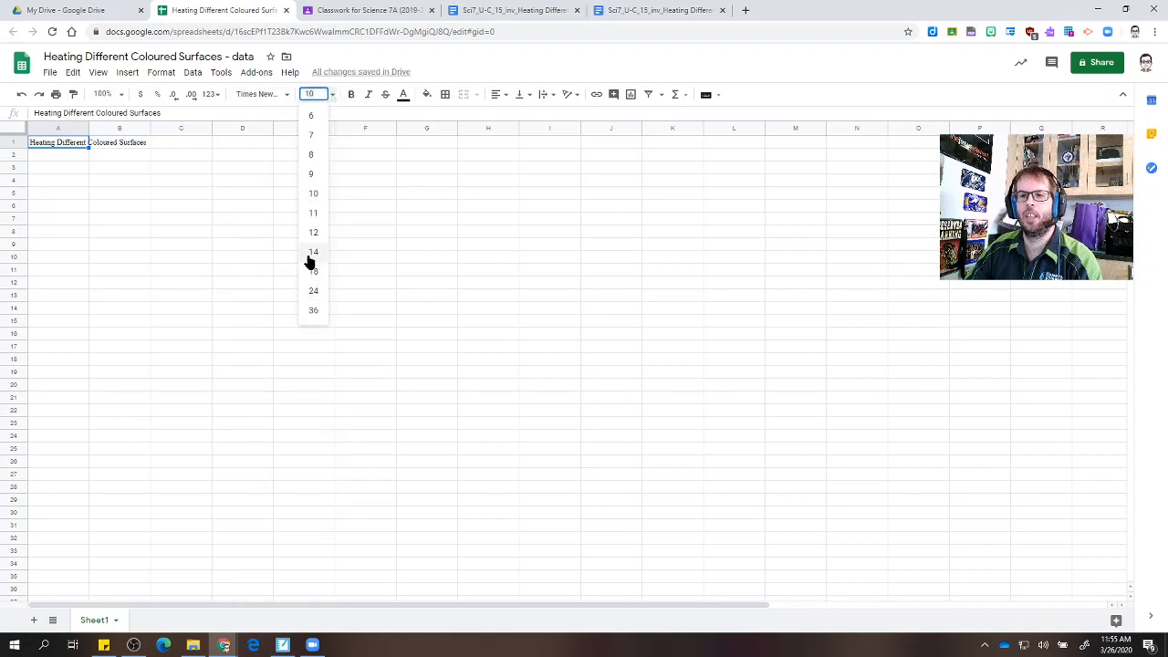
pyautogui.click(307, 254)
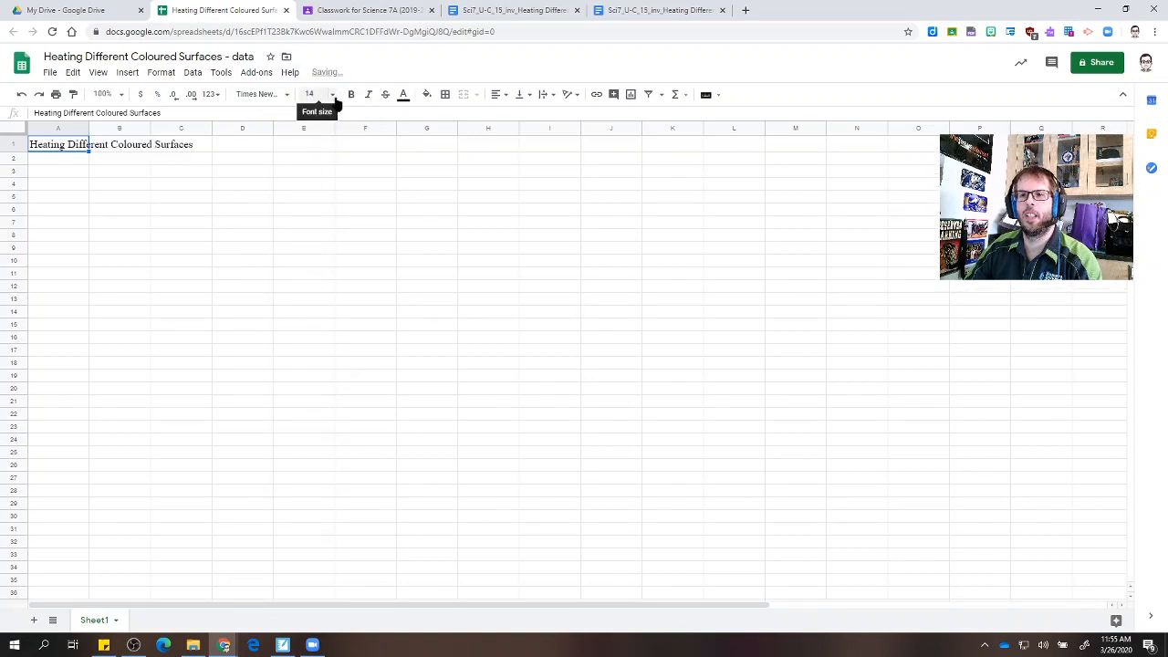
pyautogui.click(332, 94)
pyautogui.click(313, 274)
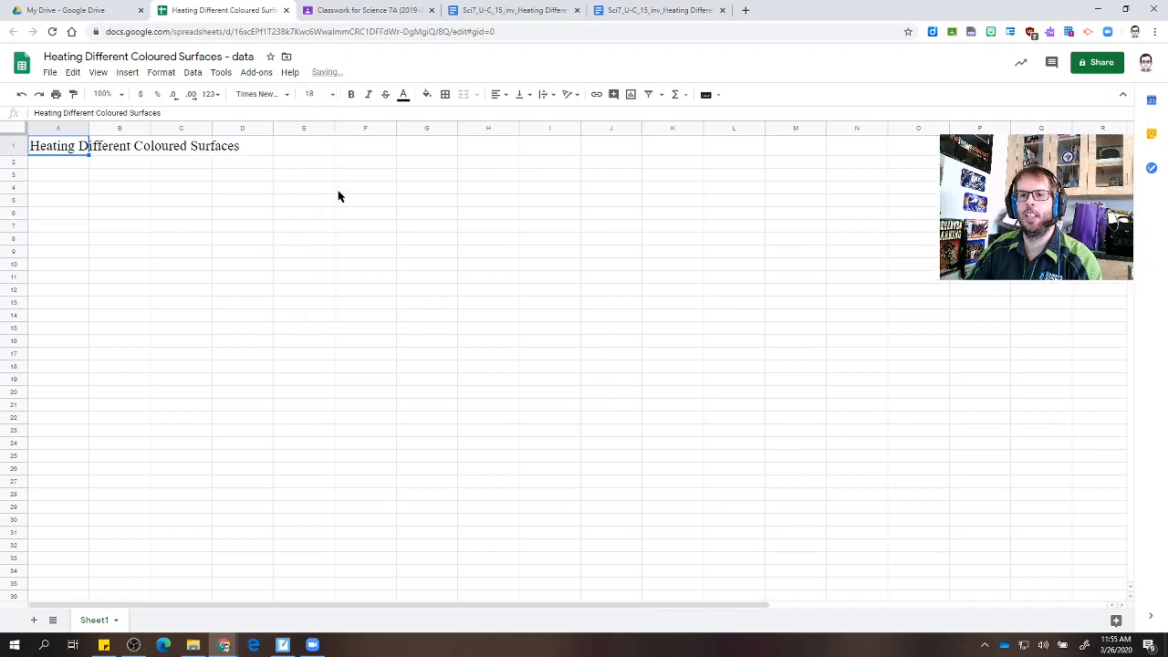
pyautogui.click(353, 95)
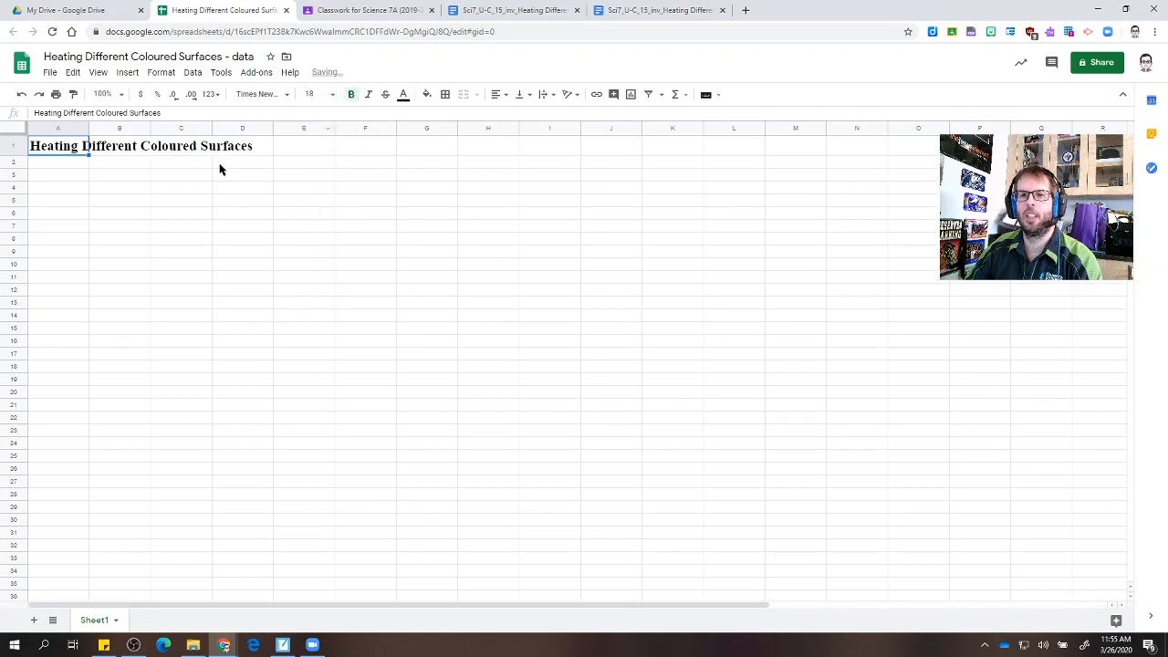
# Copy the white tube's Time (min.) column, from the heading down to 15, from the Collecting Data table in the activity document.
pyautogui.click(71, 161)
pyautogui.click(70, 178)
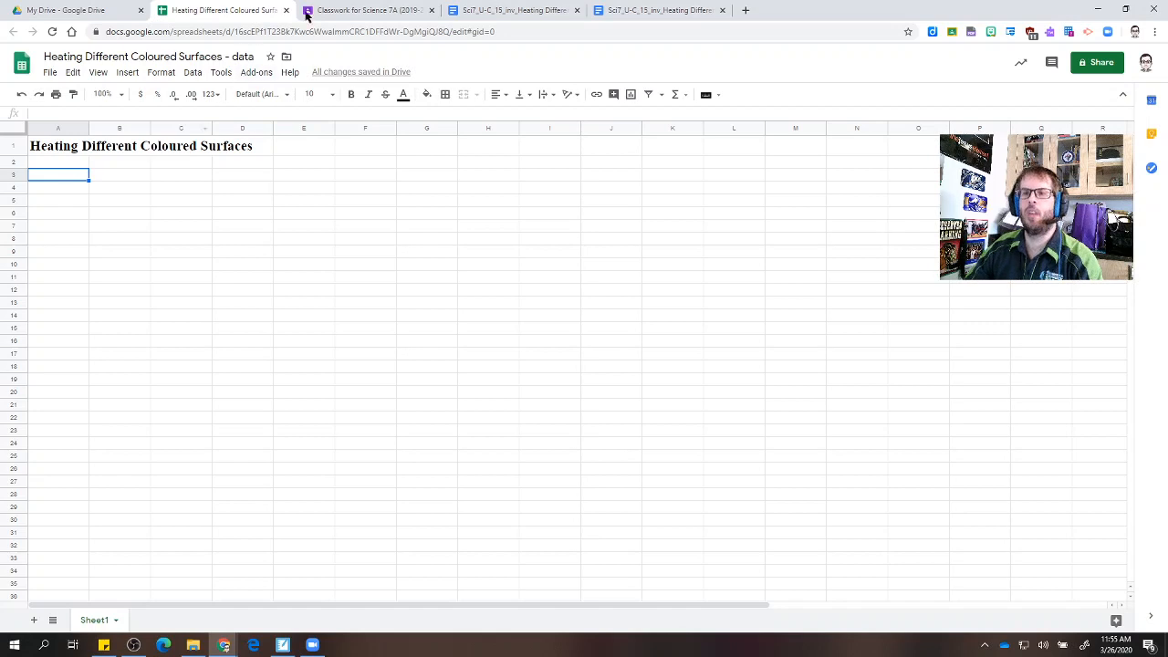
pyautogui.click(465, 11)
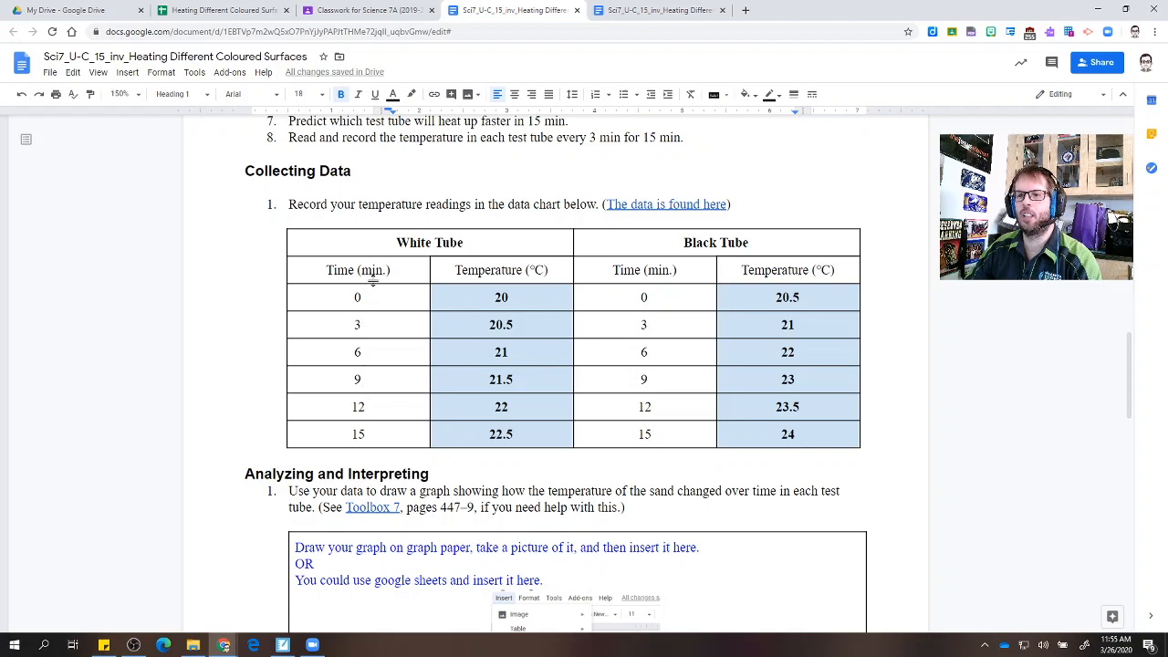
pyautogui.moveTo(374, 270); pyautogui.dragTo(370, 435)
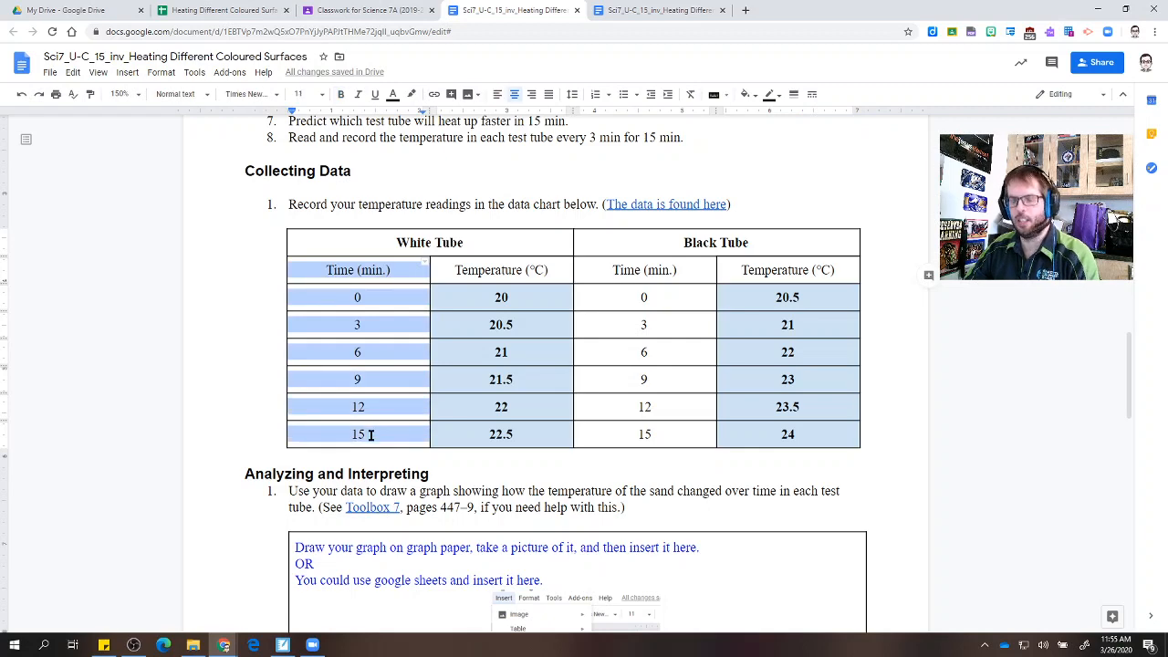
pyautogui.click(182, 10)
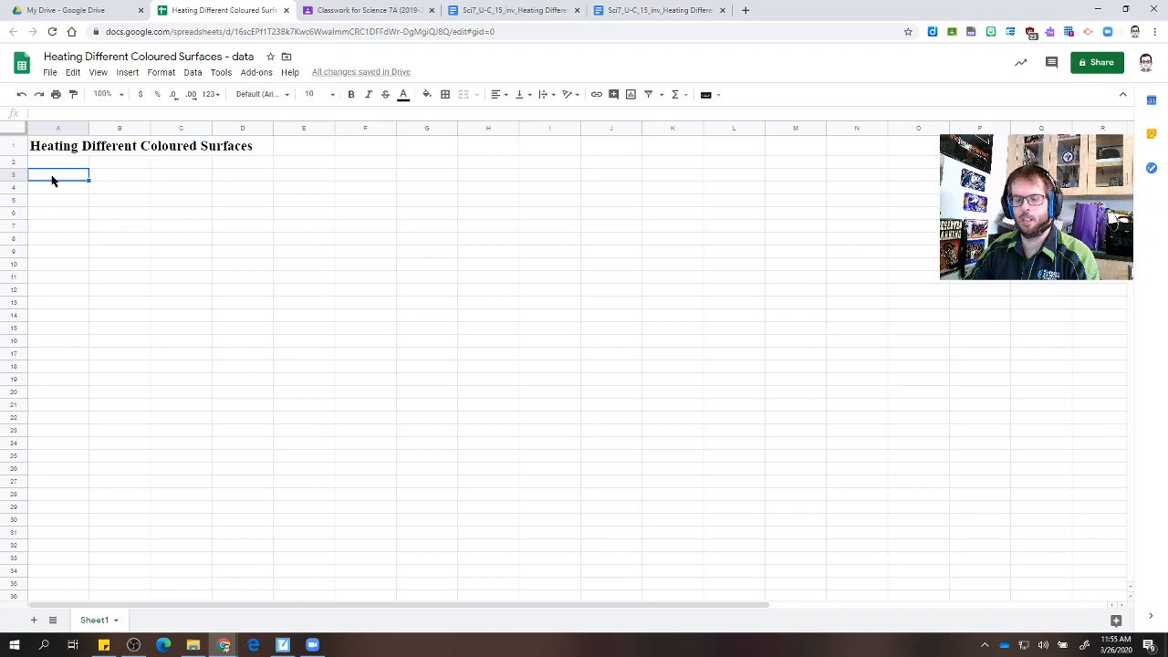
pyautogui.rightClick(52, 180)
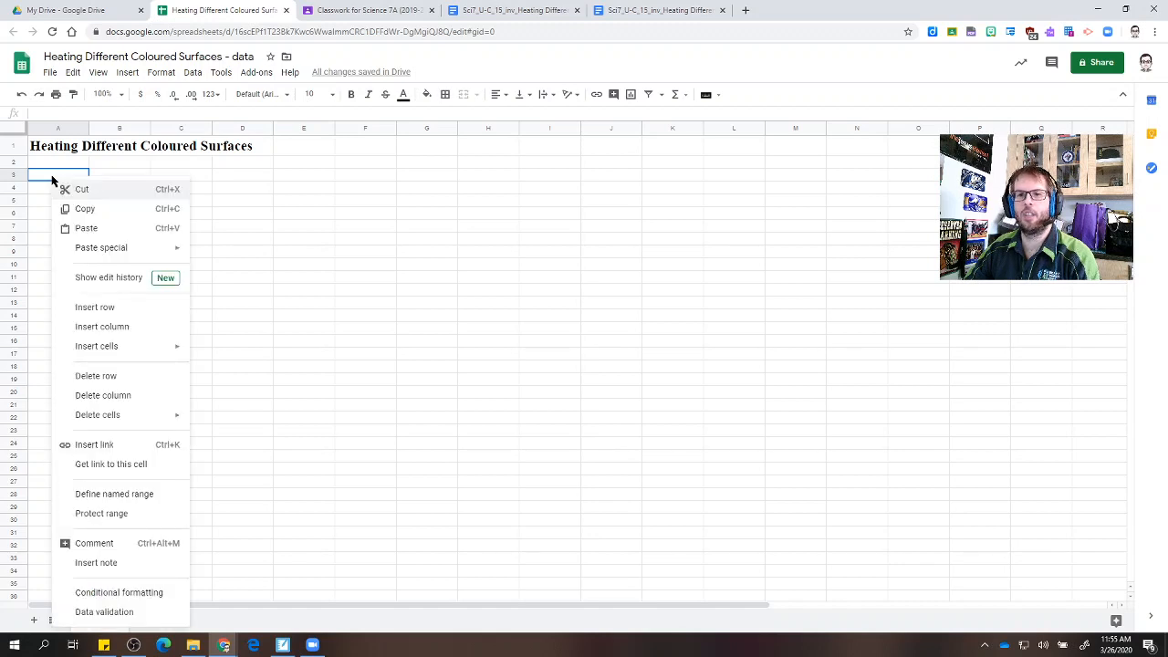
pyautogui.click(52, 180)
pyautogui.click(506, 13)
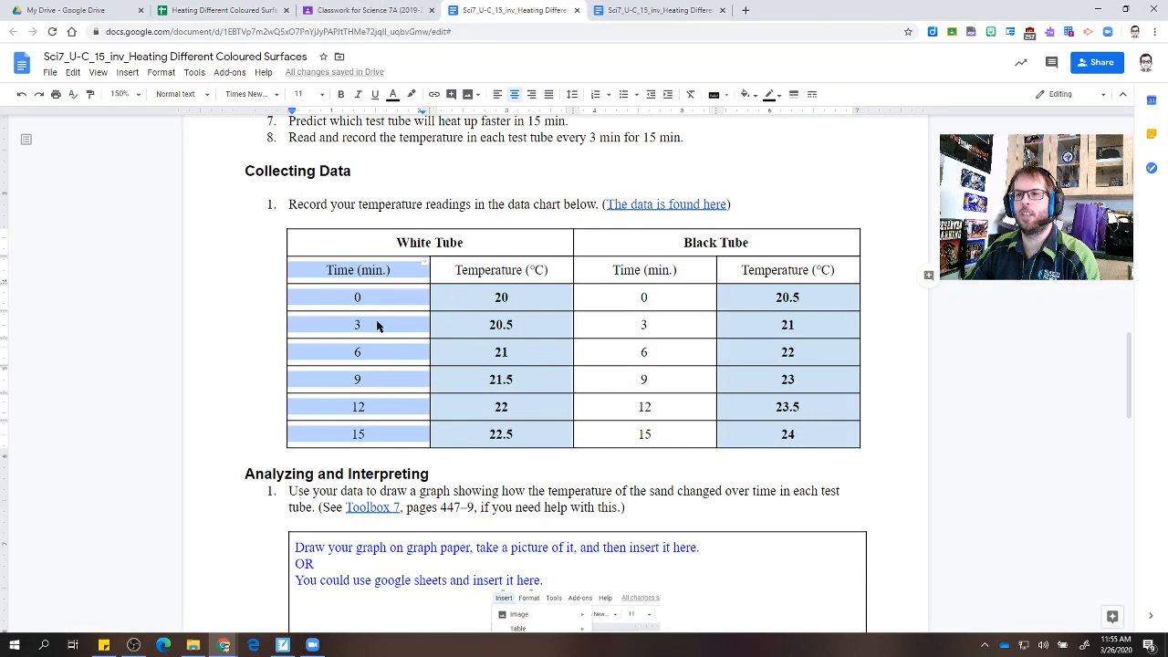
pyautogui.rightClick(369, 270)
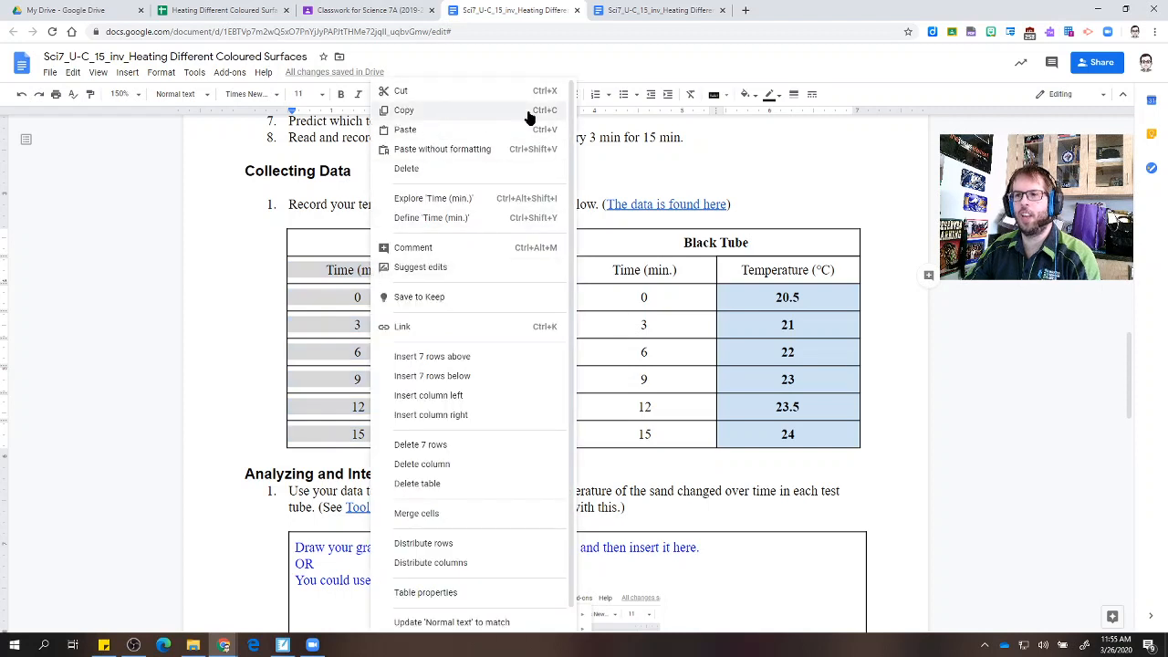
pyautogui.click(406, 110)
# Paste the copied time column into the data spreadsheet starting at cell A3.
pyautogui.click(204, 10)
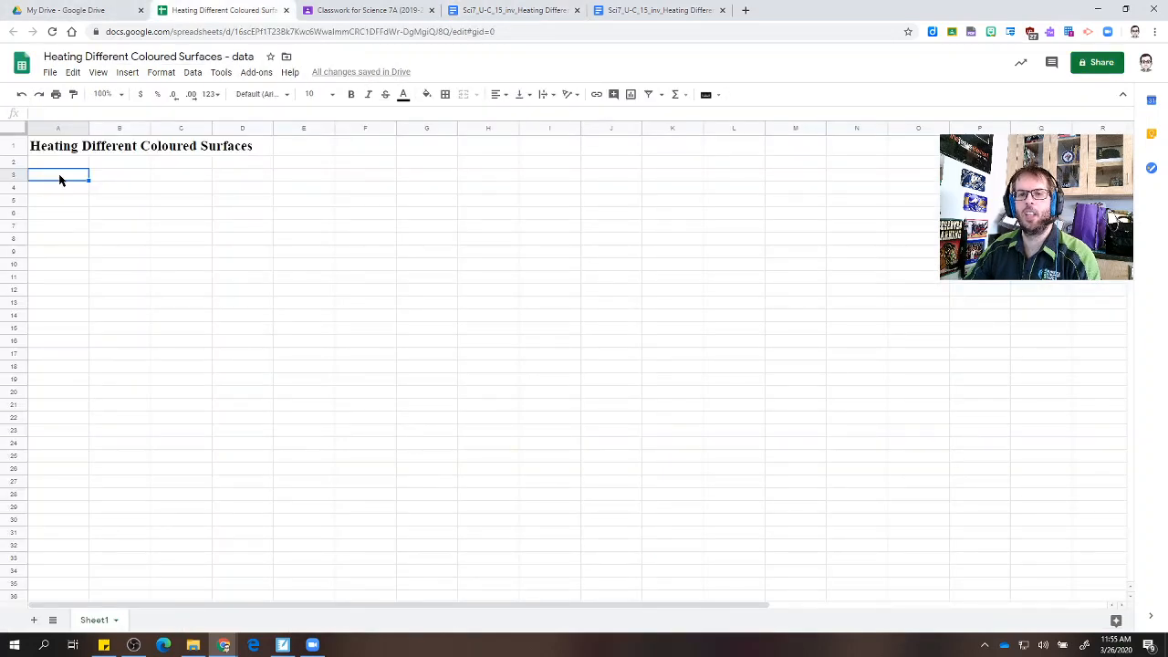
pyautogui.rightClick(60, 179)
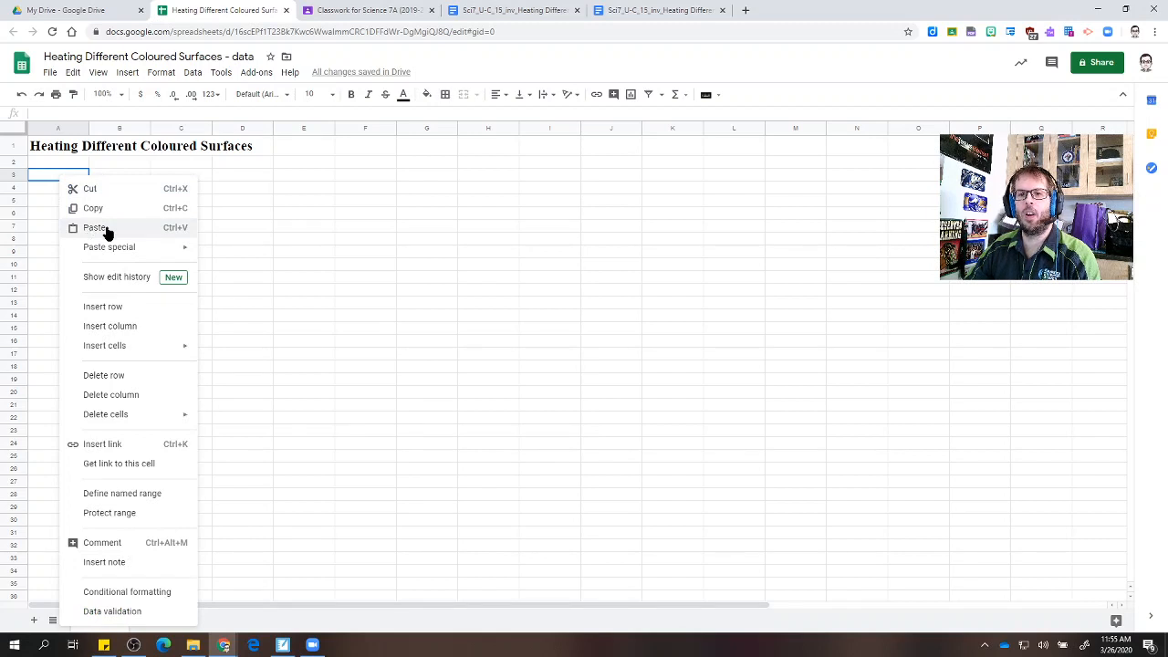
pyautogui.click(178, 230)
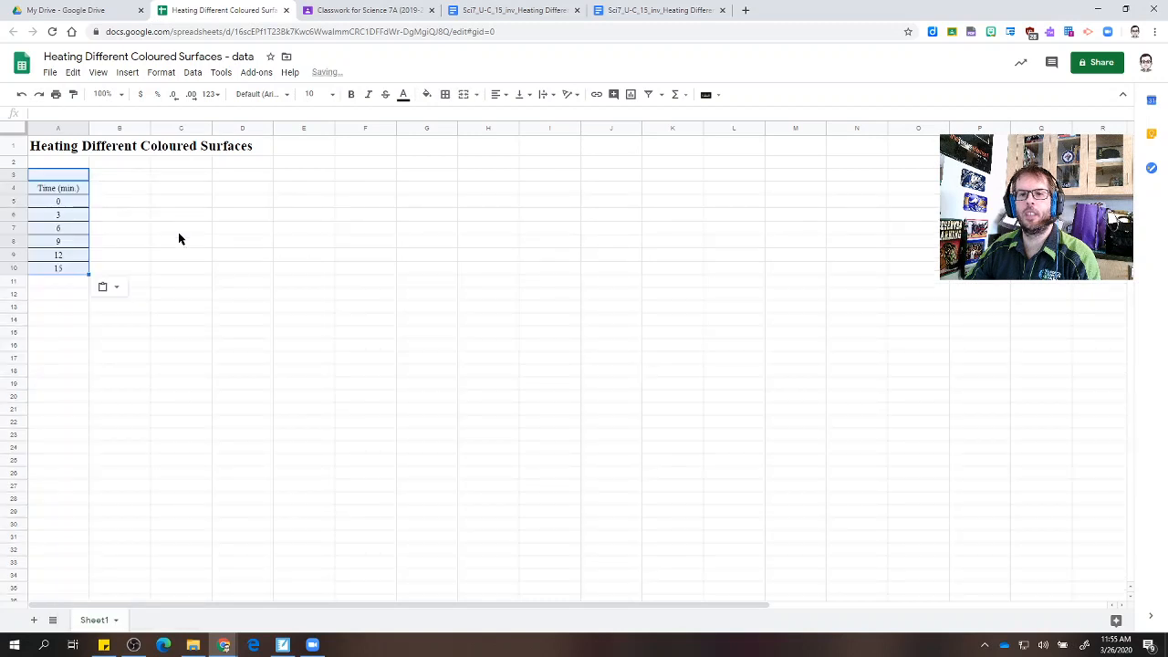
# Try clearing all formatting from the pasted time data in A4:A10, and undo it.
pyautogui.click(76, 216)
pyautogui.moveTo(71, 192); pyautogui.dragTo(65, 274)
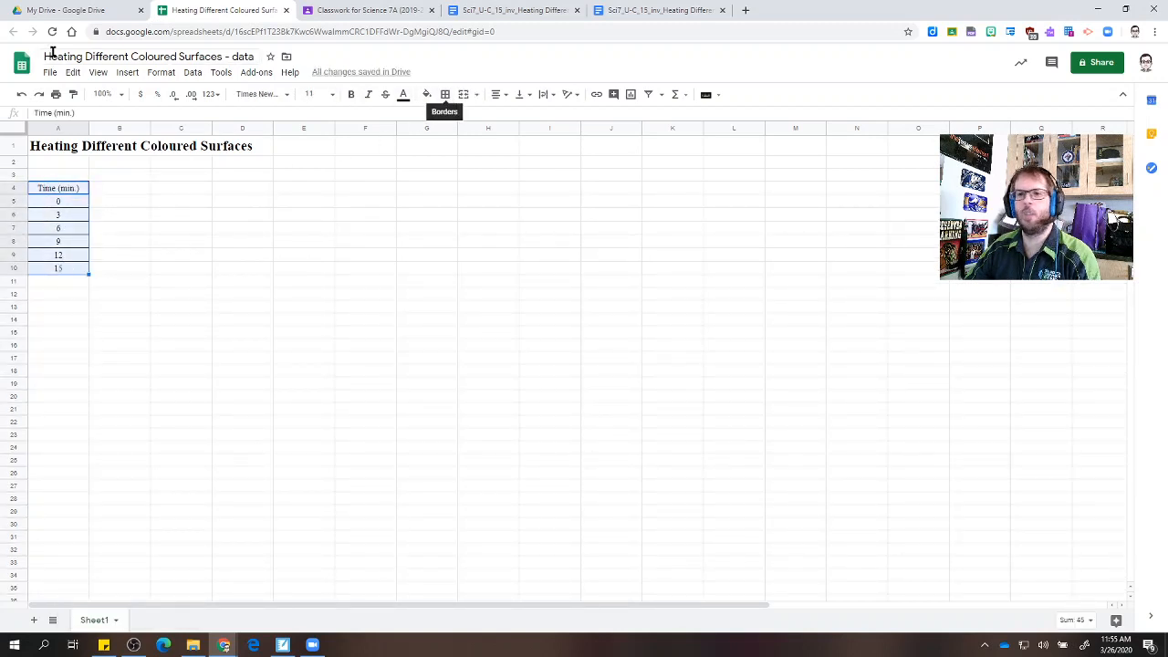
pyautogui.click(171, 76)
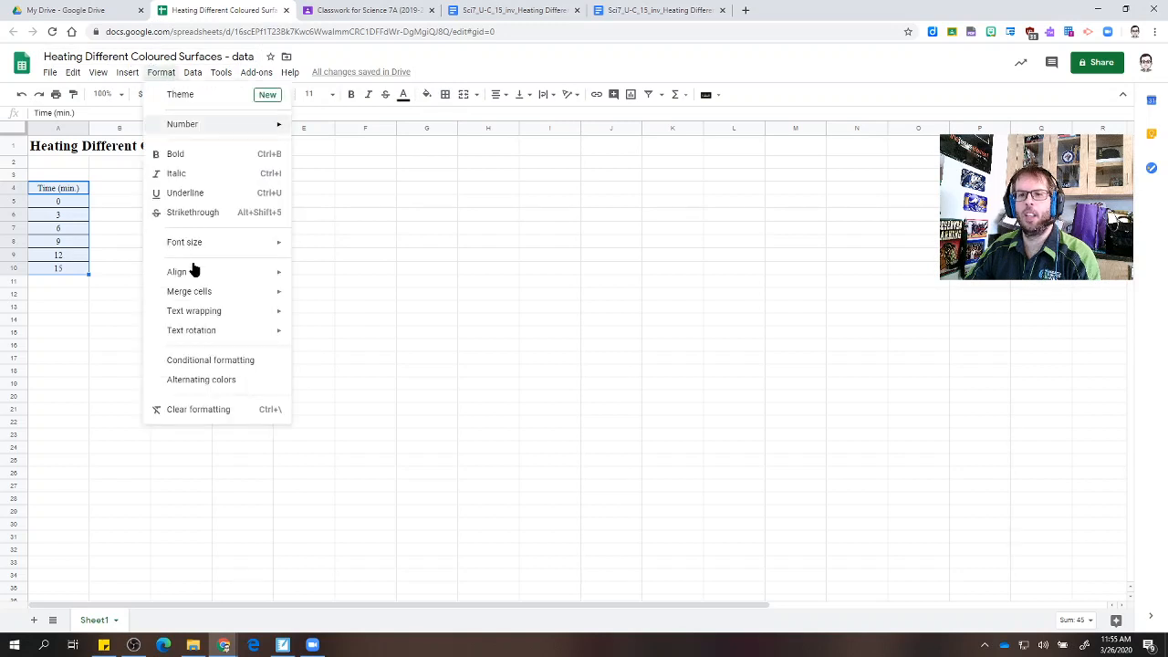
pyautogui.click(188, 409)
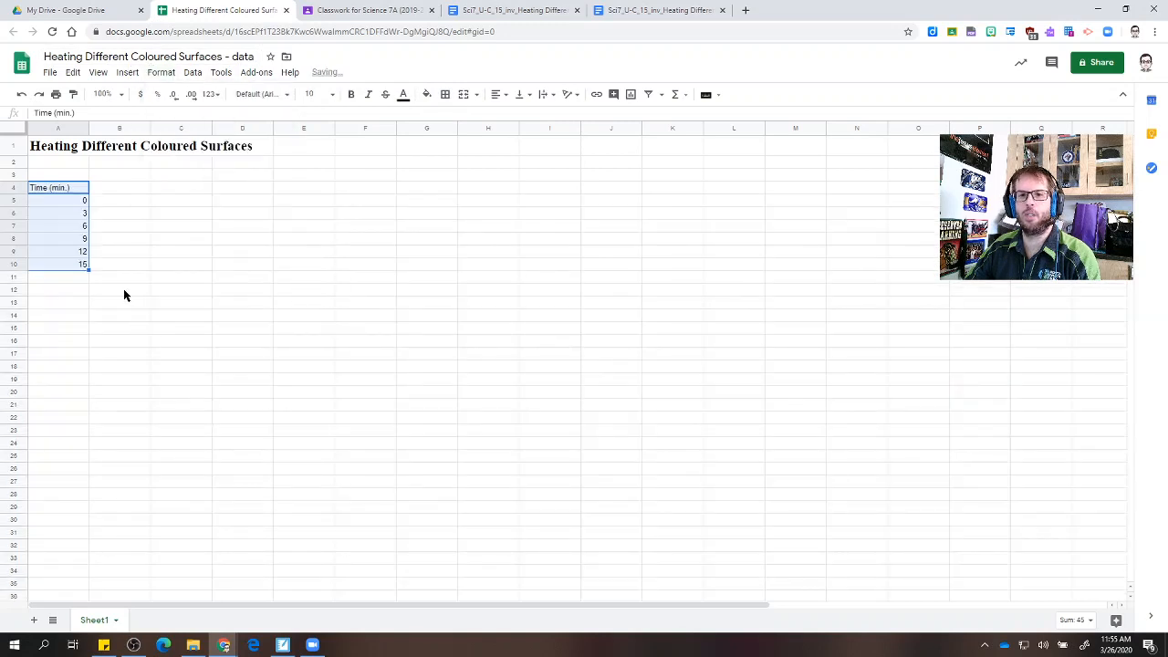
pyautogui.hotkey('ctrl', 'z')
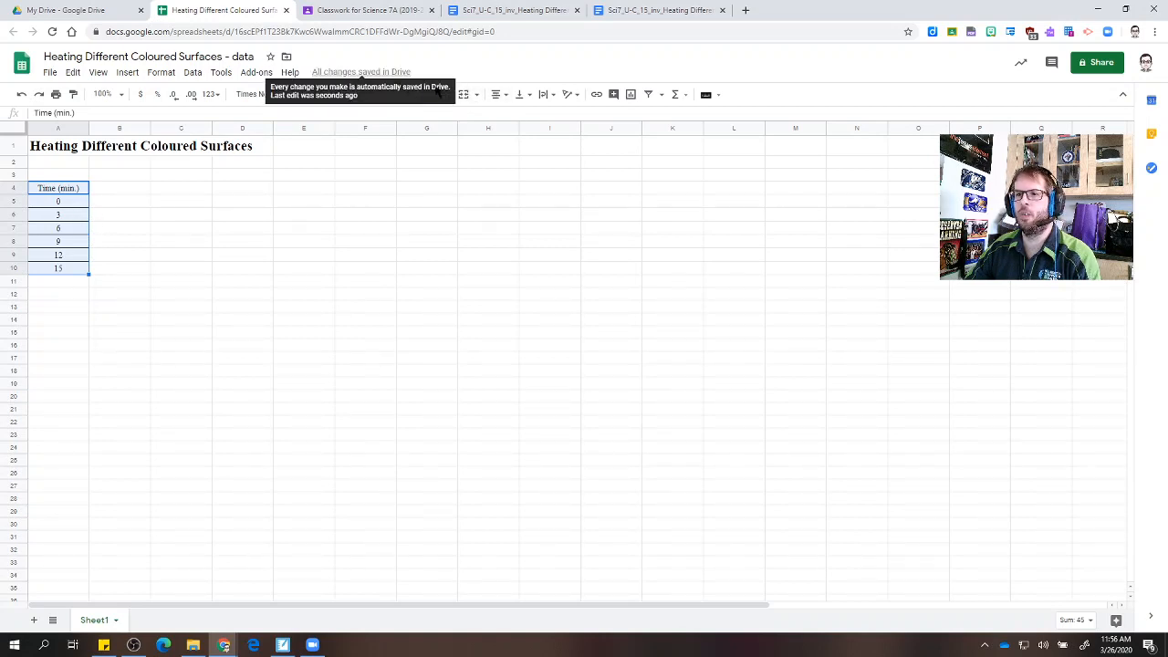
# Remove all borders from the time data in A4:A10.
pyautogui.click(445, 97)
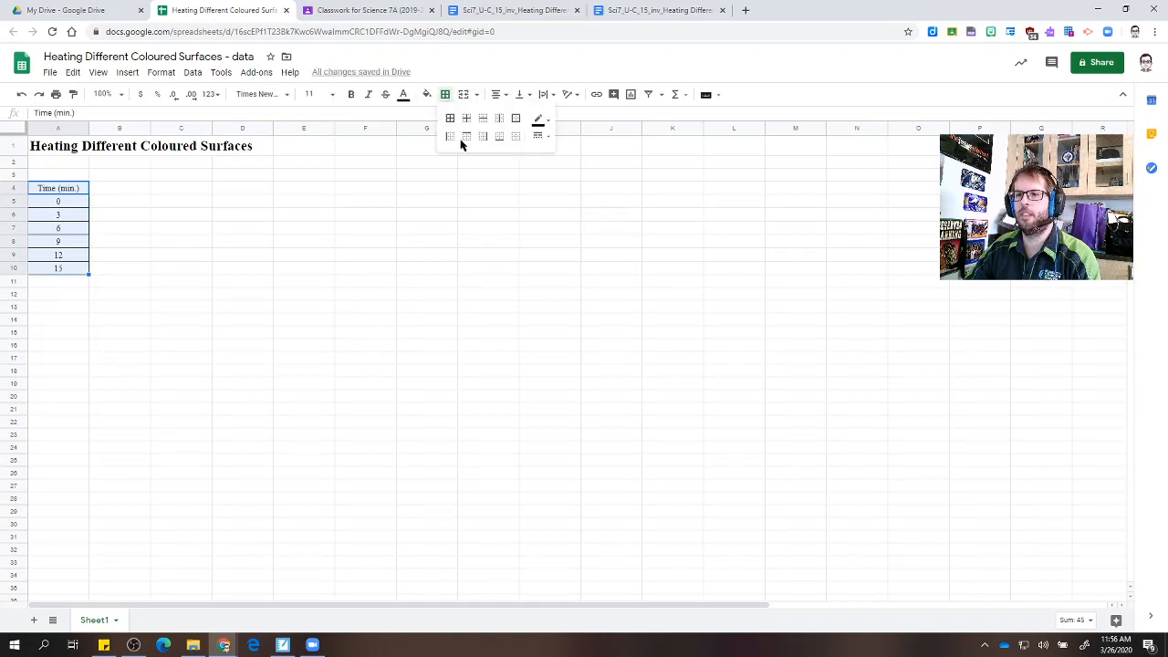
pyautogui.click(516, 137)
pyautogui.click(235, 268)
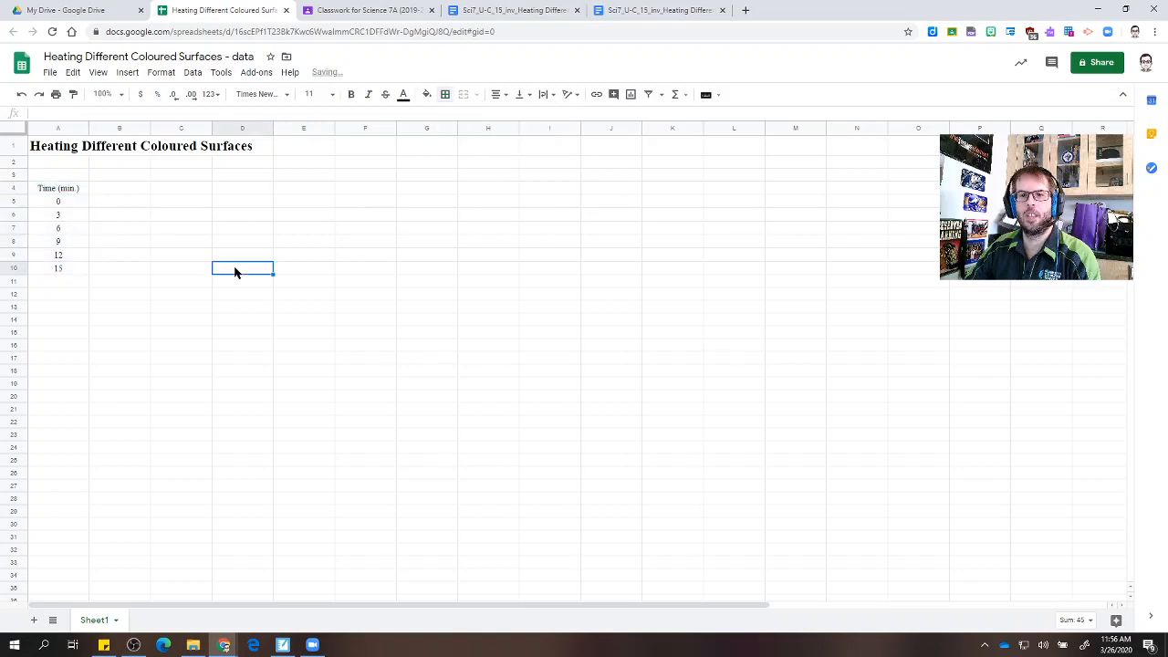
# Check the table headings in the activity document, and enter the headings "White Tube" in B4 and "Black Tube" in C4.
pyautogui.click(513, 10)
pyautogui.click(517, 270)
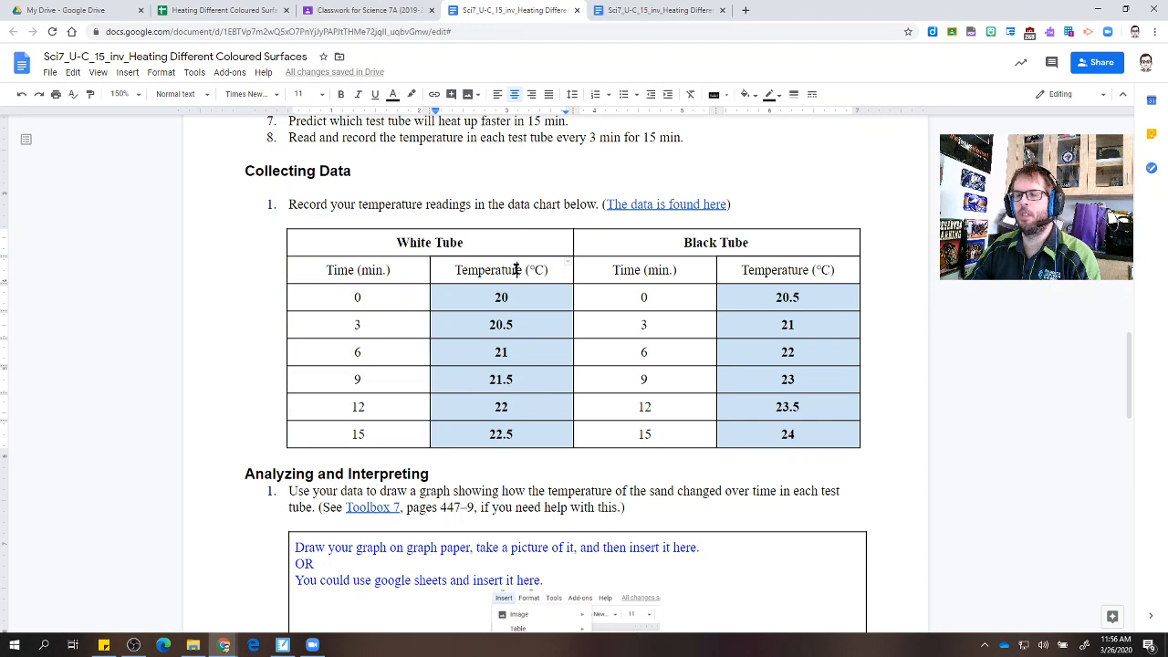
pyautogui.click(189, 12)
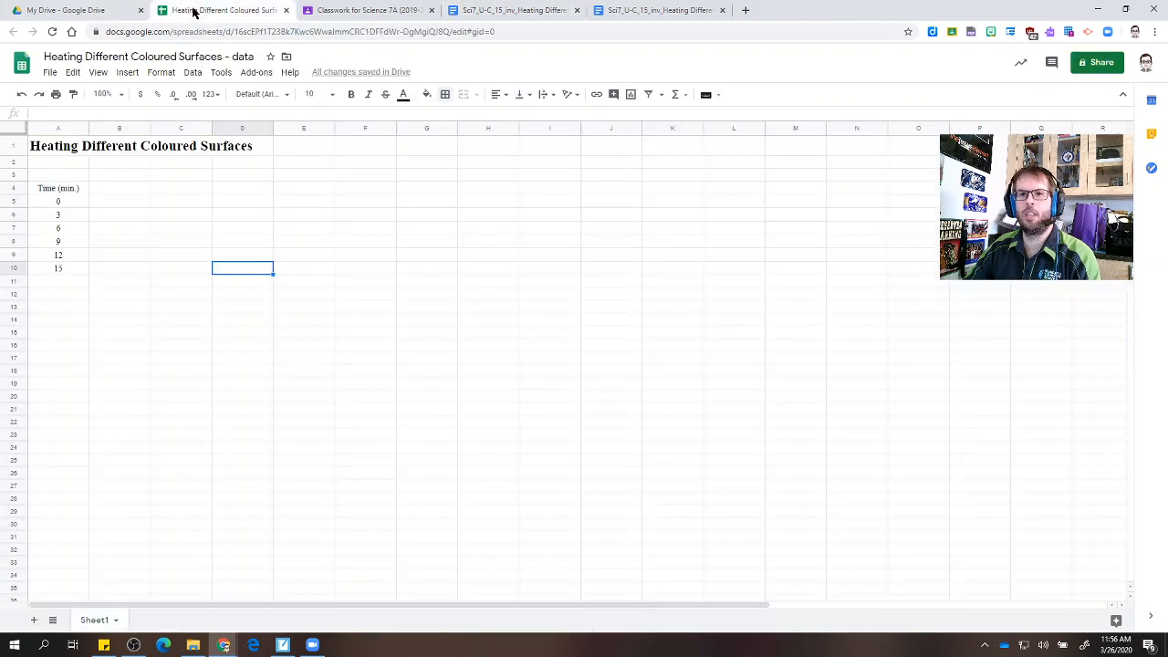
pyautogui.click(116, 188)
pyautogui.write('White Tube')
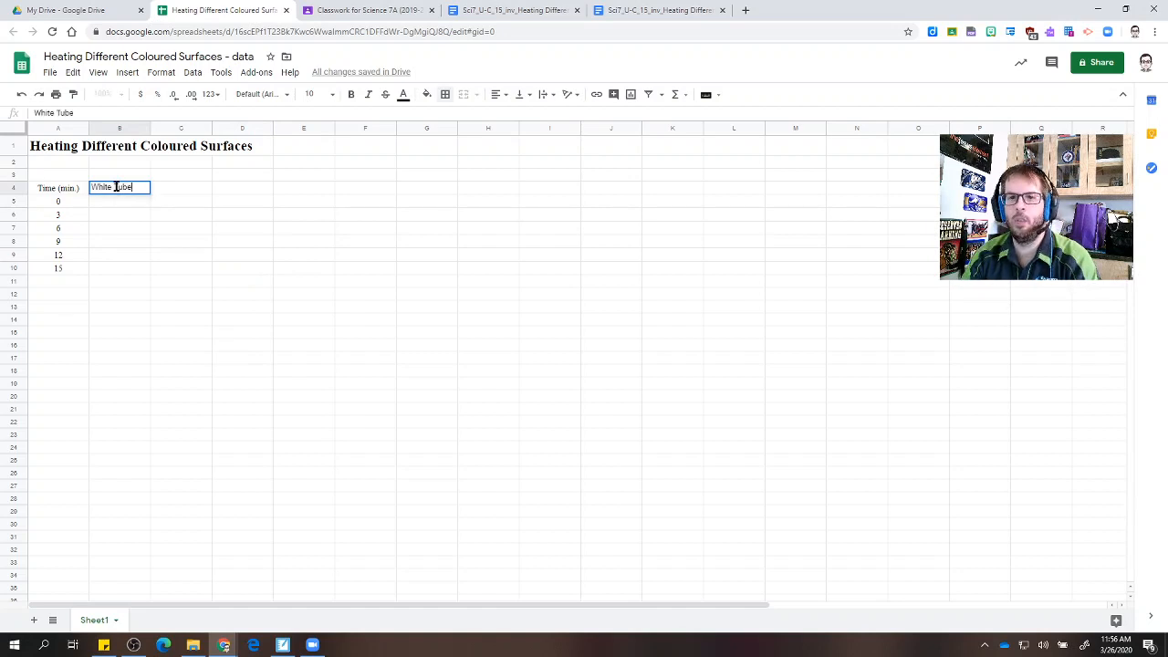
pyautogui.press('Tab')
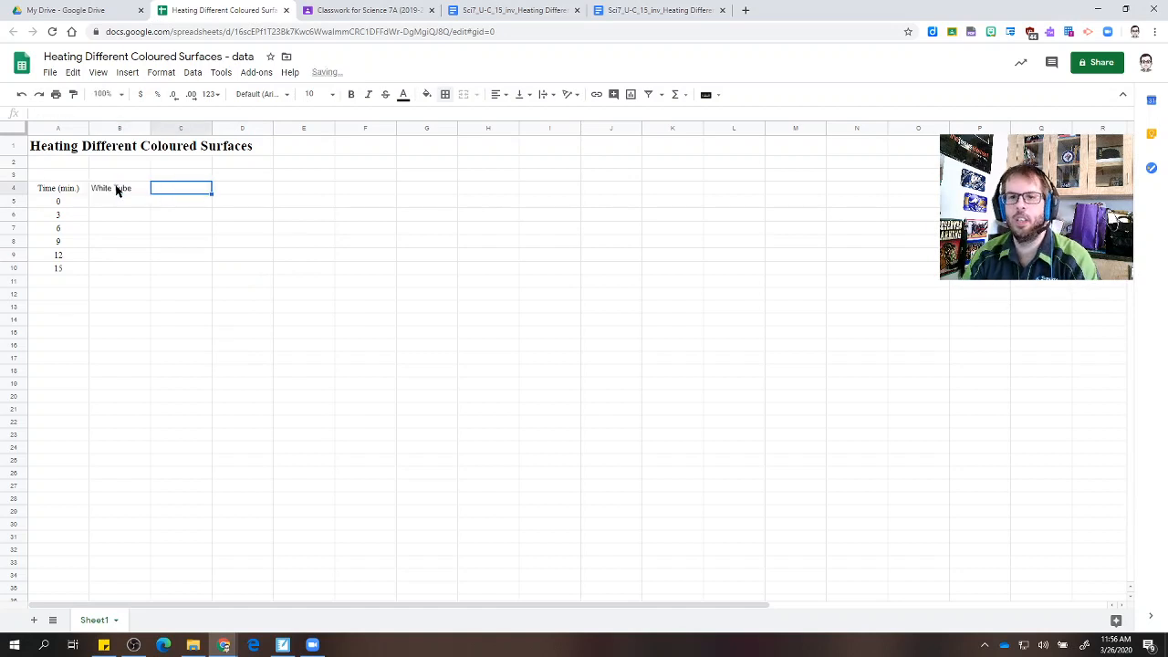
pyautogui.write('Black Tube')
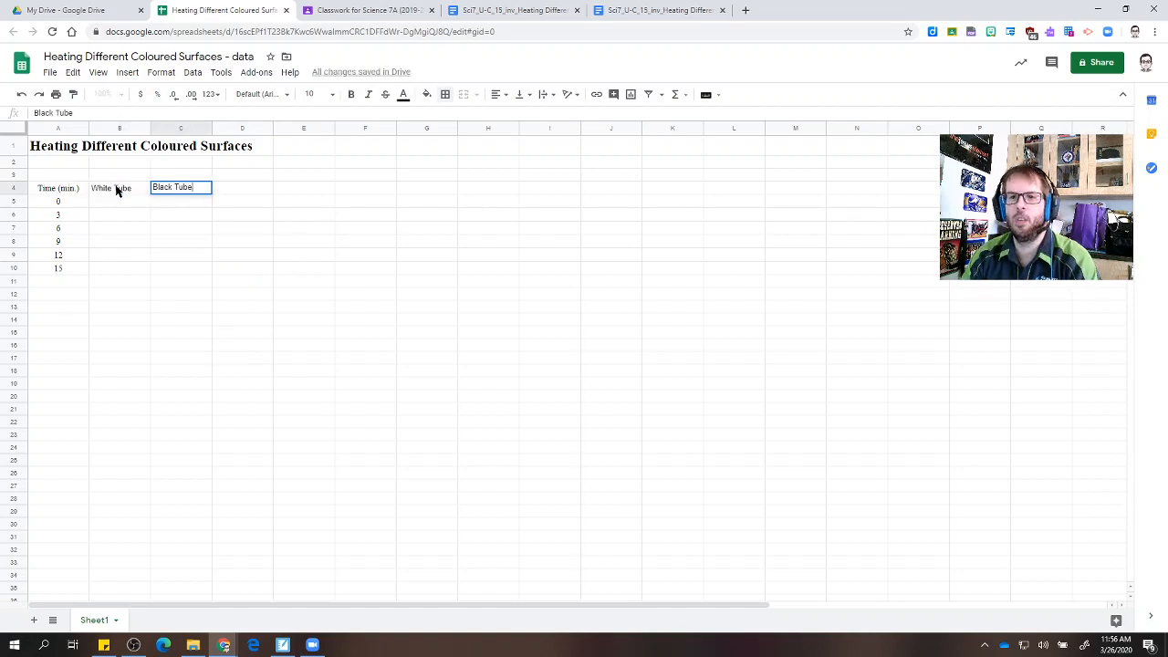
pyautogui.press('Return')
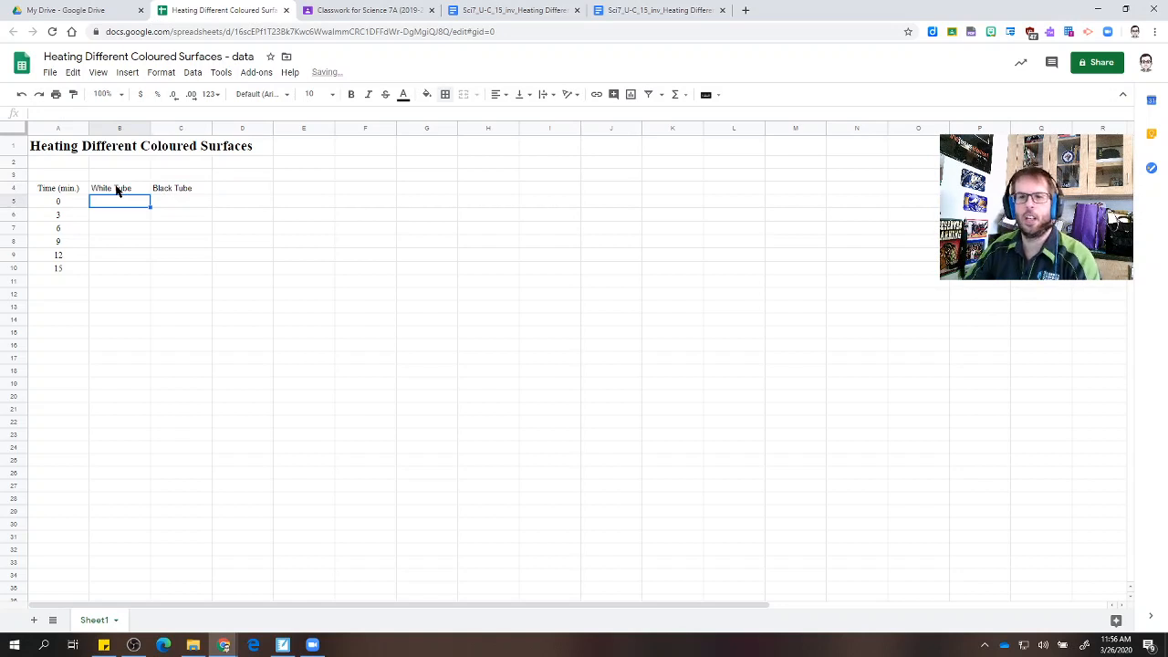
# Center the White Tube and Black Tube headings in B4:C4 horizontally.
pyautogui.keyDown('shift'); pyautogui.click(164, 191); pyautogui.keyUp('shift')
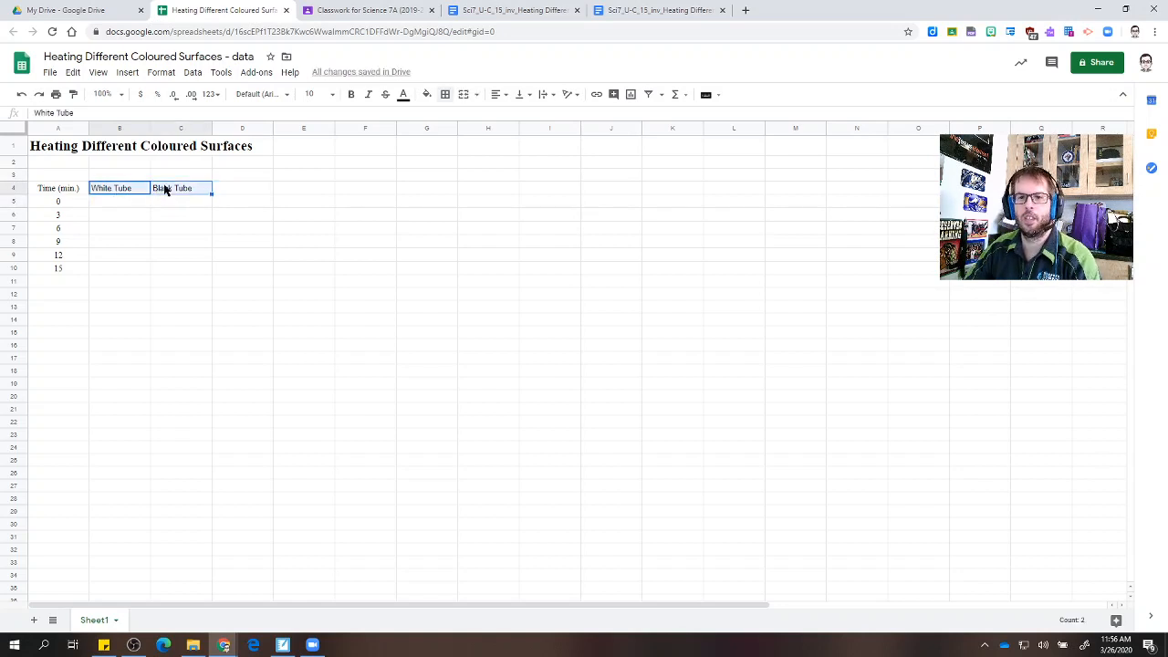
pyautogui.click(499, 95)
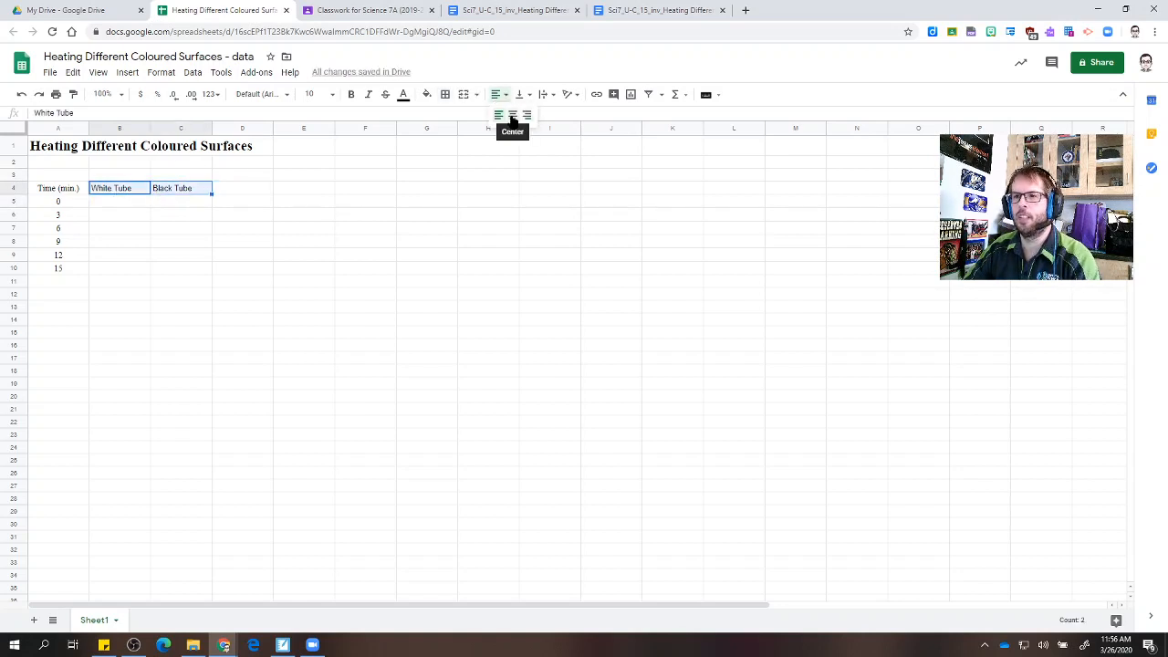
pyautogui.click(512, 115)
# Enter the heading "Temperature (°C)" in cell B3, copying the °C symbol from the table in the activity document.
pyautogui.click(136, 177)
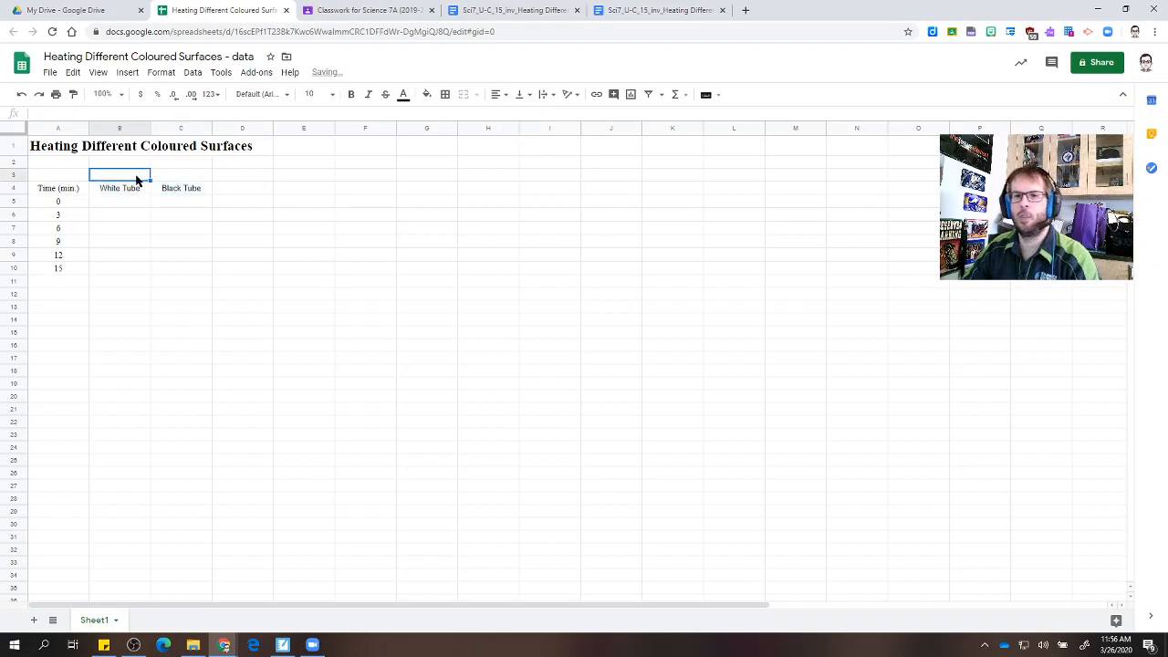
pyautogui.write('Tempera')
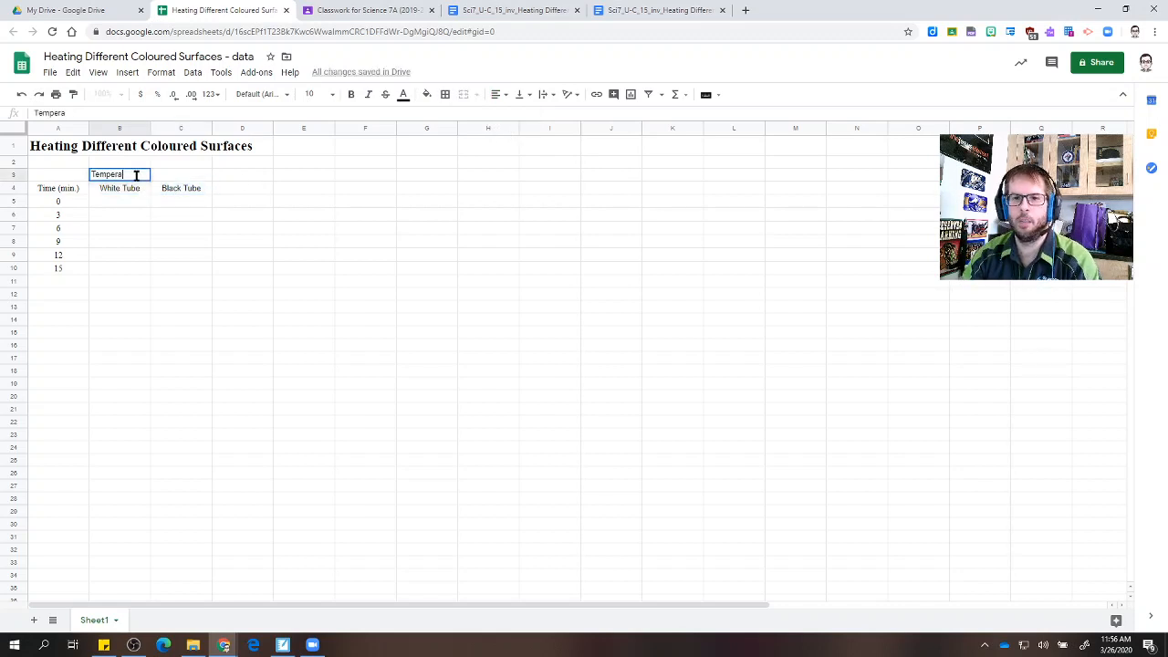
pyautogui.write('ture (')
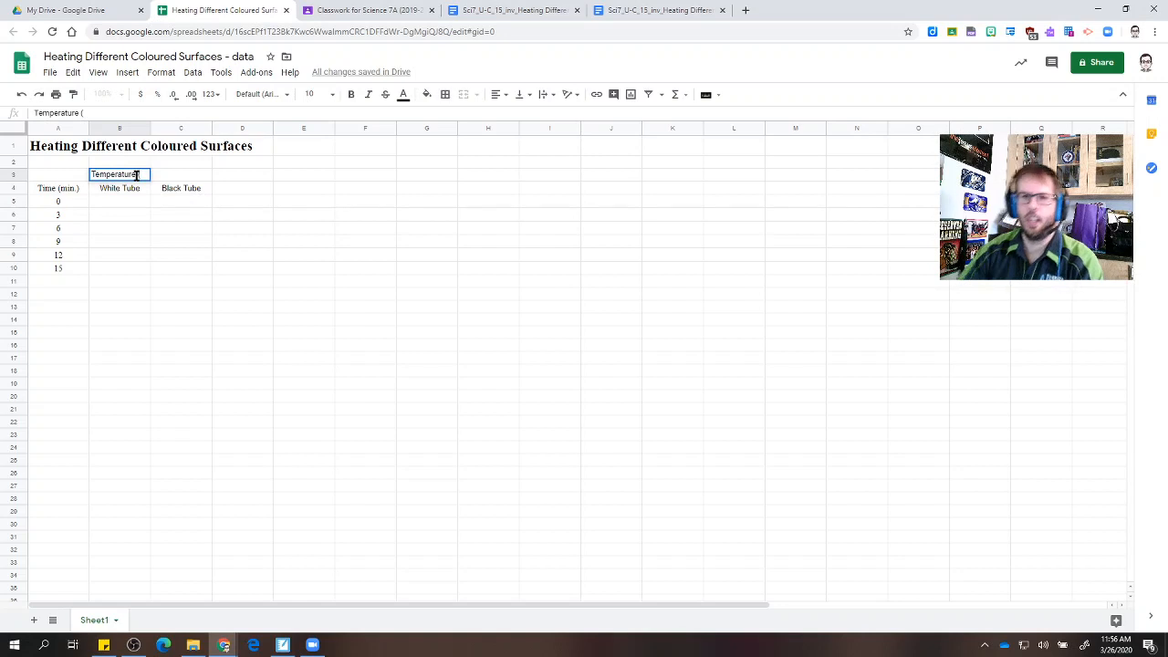
pyautogui.click(513, 10)
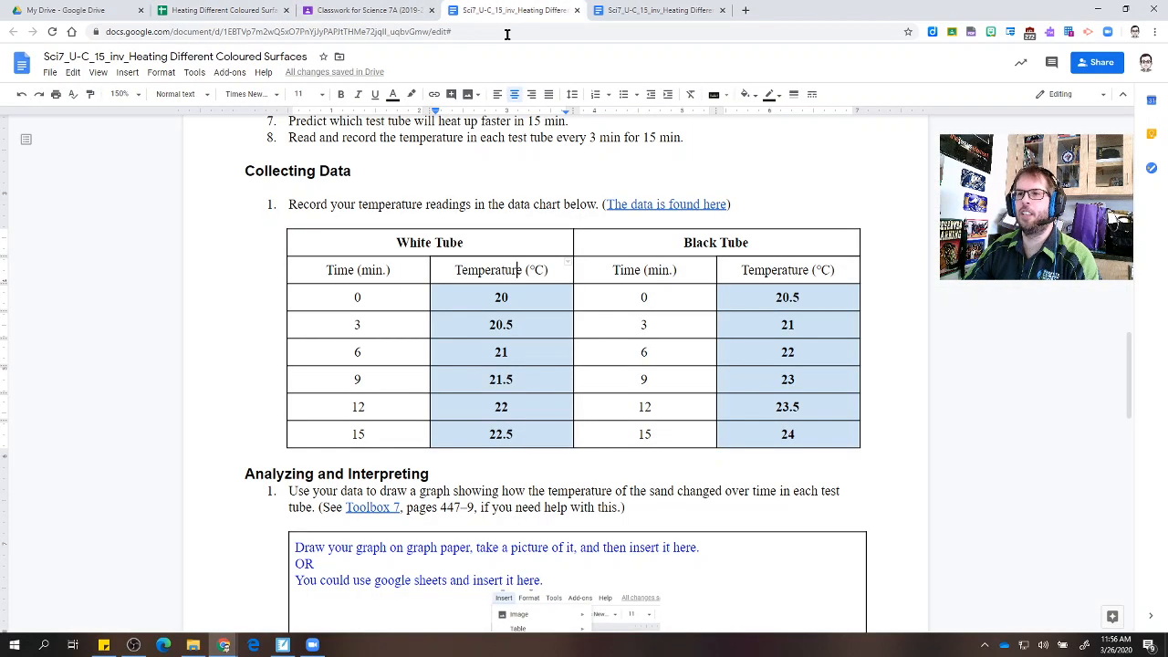
pyautogui.doubleClick(537, 270)
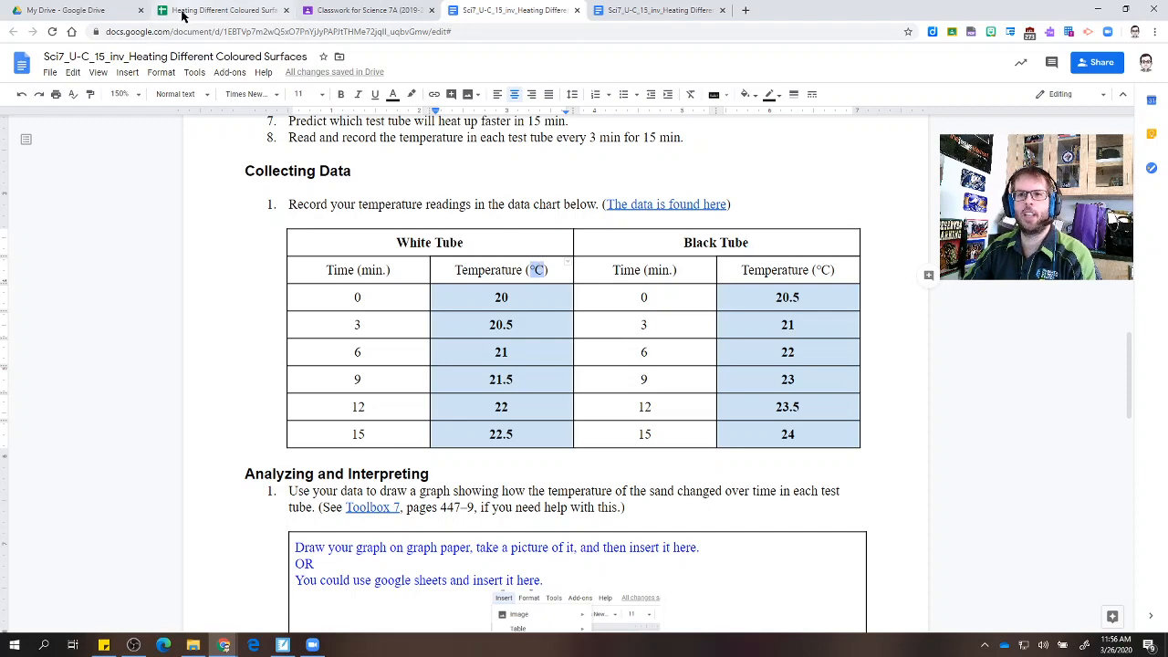
pyautogui.click(219, 10)
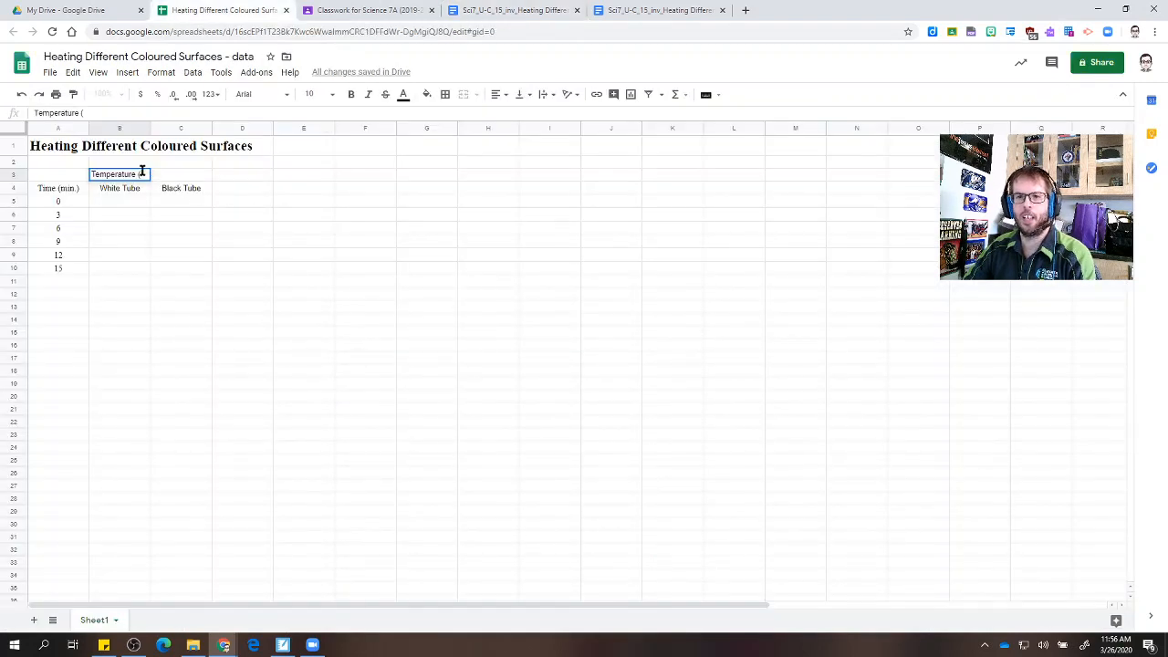
pyautogui.write(')')
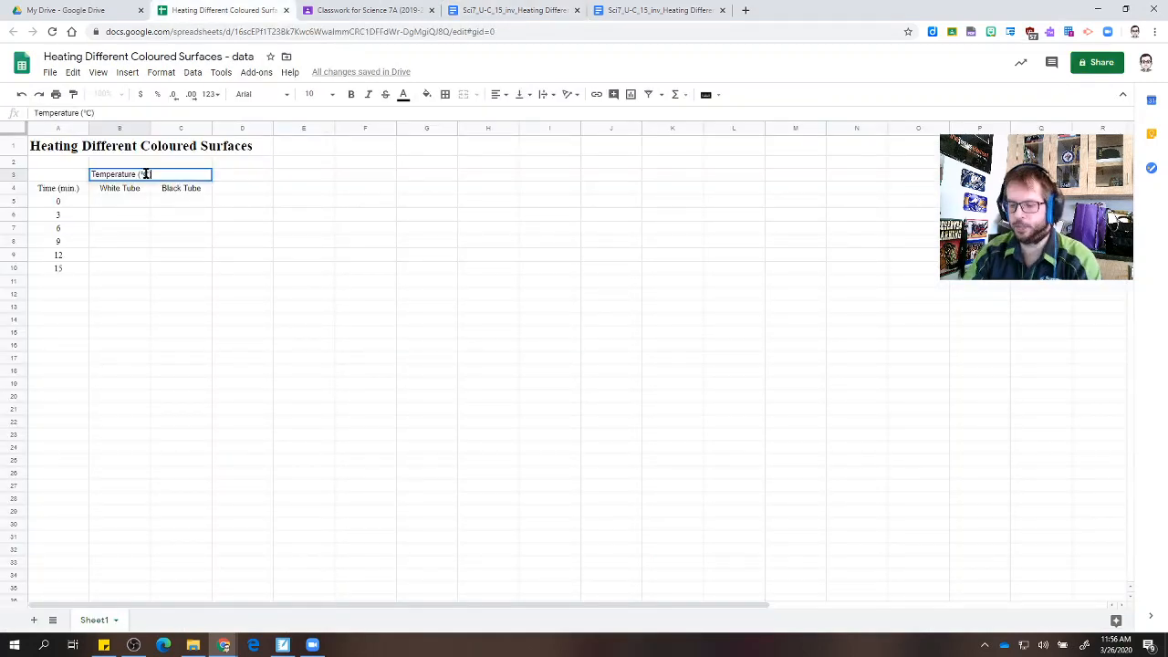
pyautogui.press('Return')
# Merge cells B3 and C3 so the Temperature (°C) heading spans both tube columns, searching for the command with "merg".
pyautogui.click(136, 177)
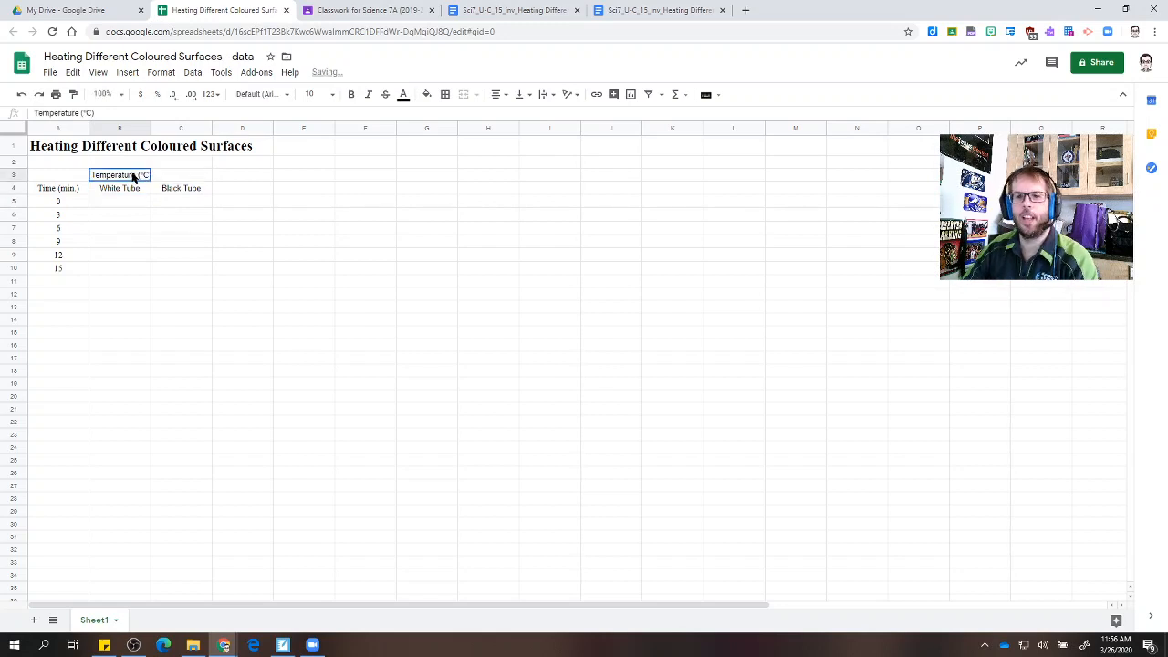
pyautogui.keyDown('shift'); pyautogui.click(165, 174); pyautogui.keyUp('shift')
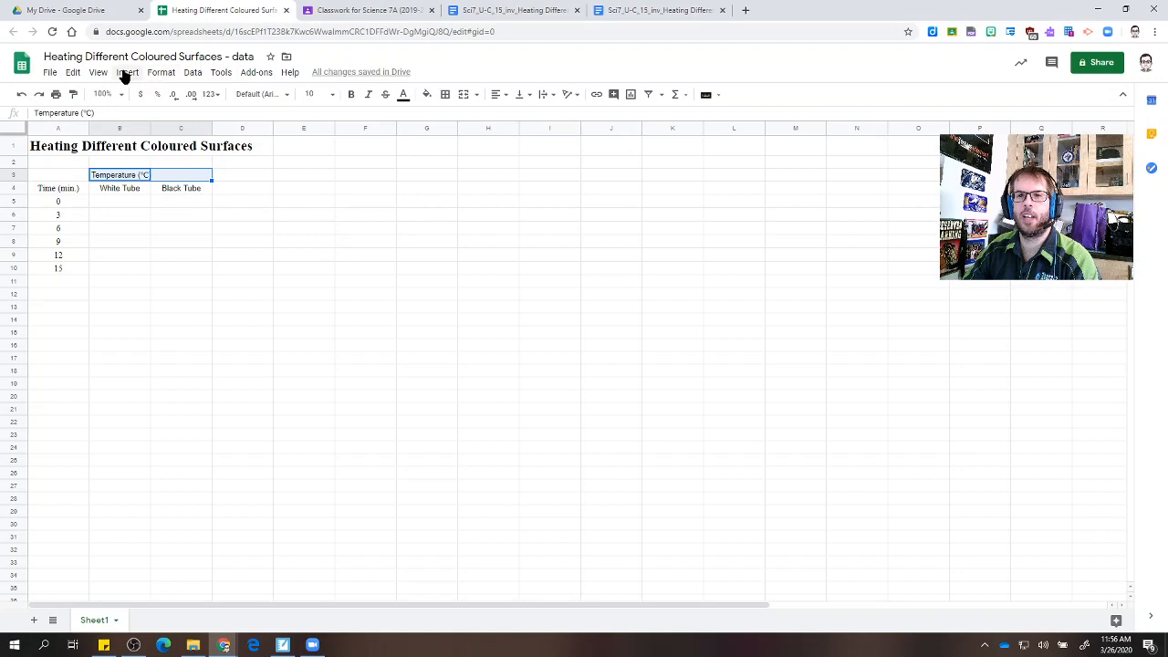
pyautogui.click(164, 75)
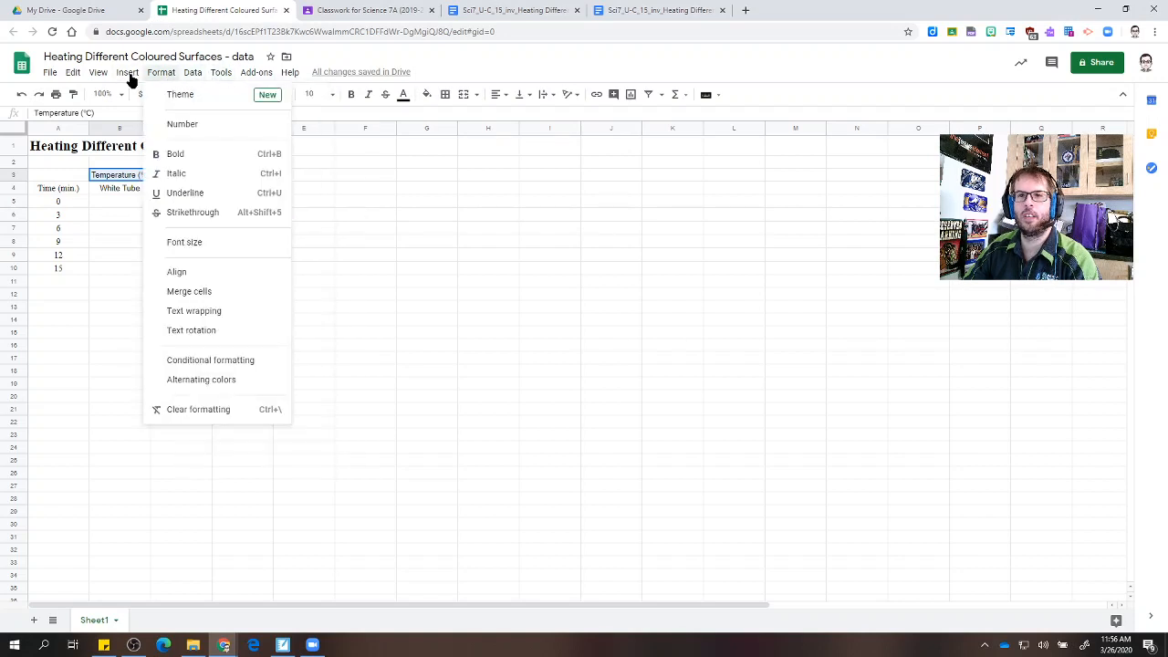
pyautogui.moveTo(125, 80)
pyautogui.moveTo(198, 79)
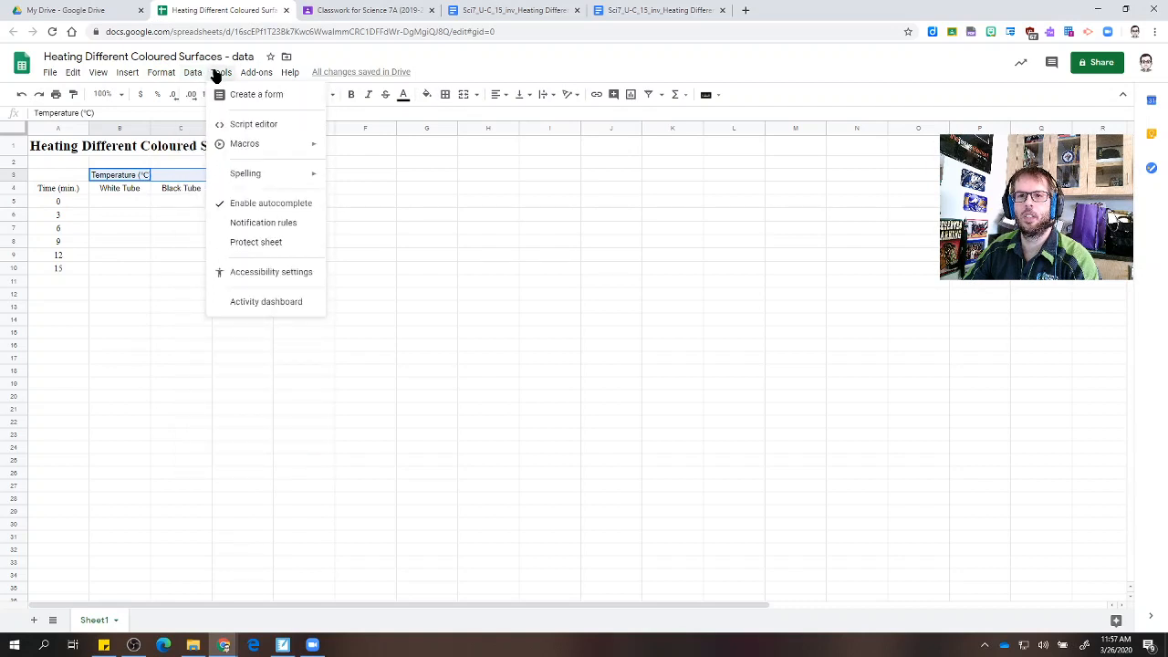
pyautogui.click(125, 177)
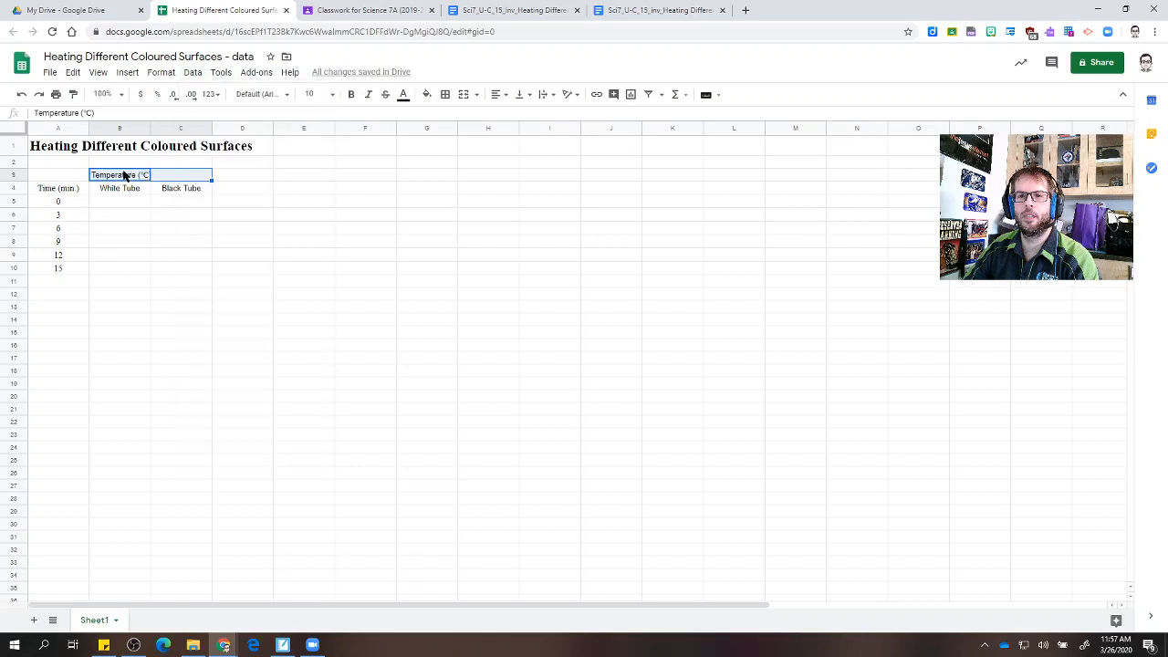
pyautogui.rightClick(123, 175)
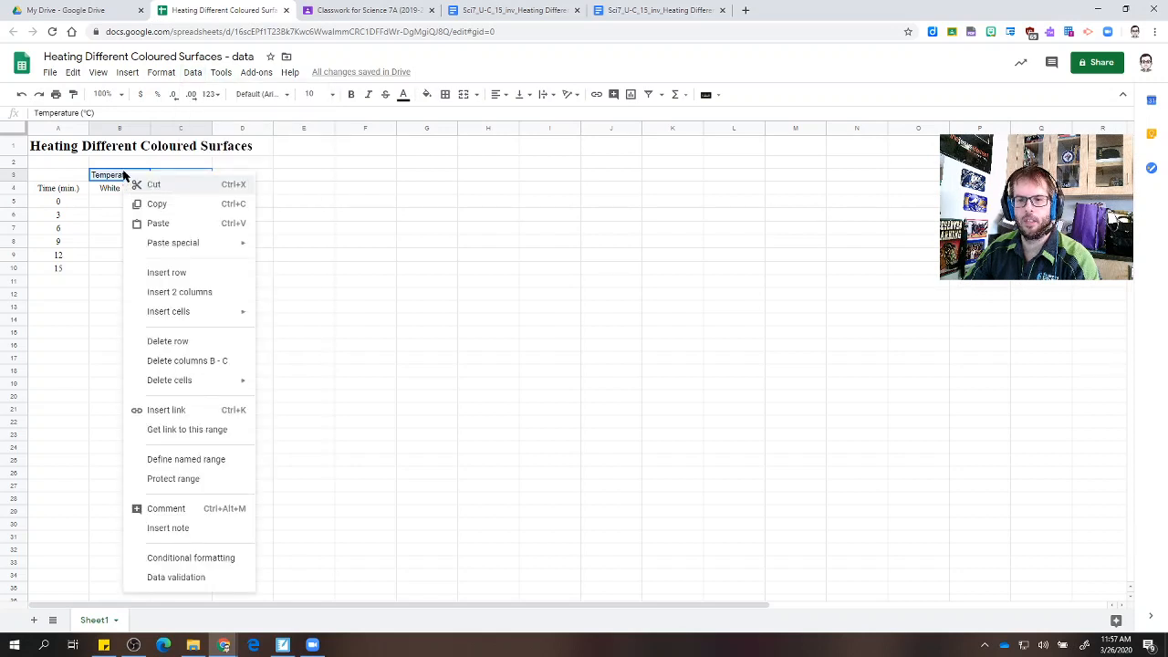
pyautogui.click(102, 76)
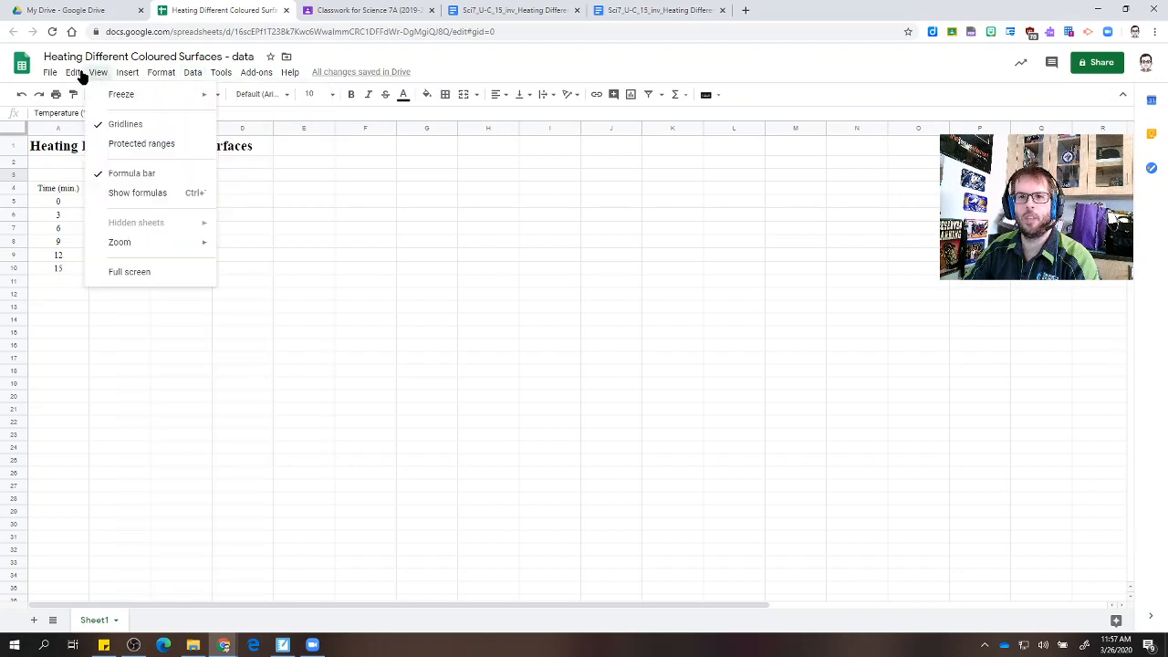
pyautogui.click(68, 75)
pyautogui.click(70, 73)
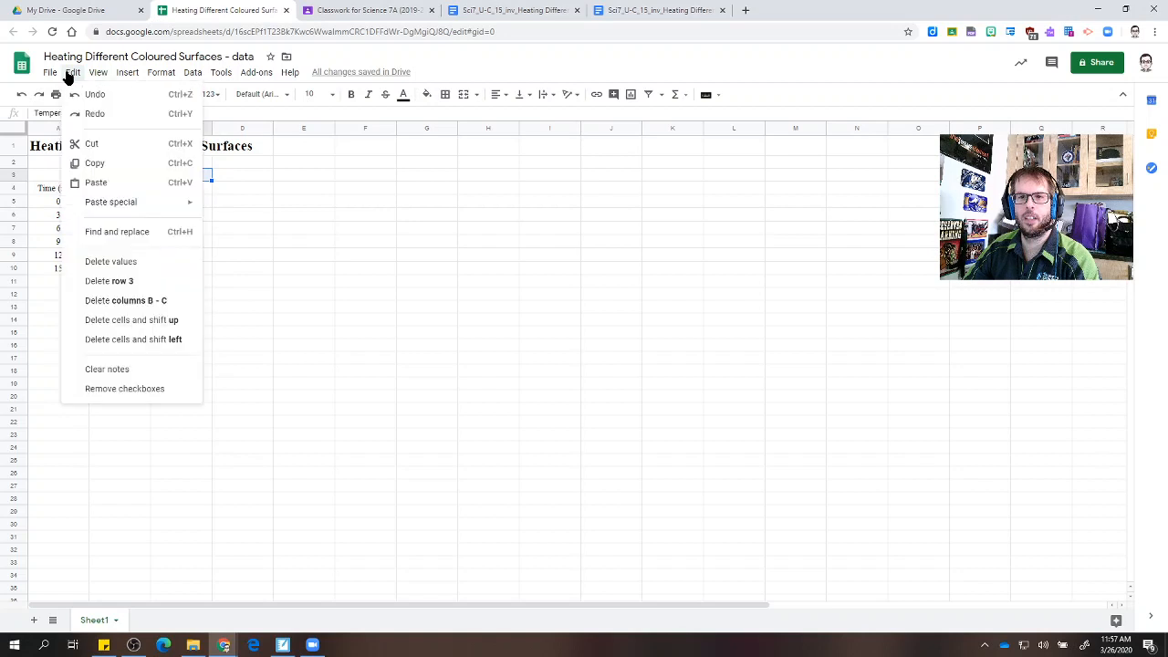
pyautogui.moveTo(93, 75)
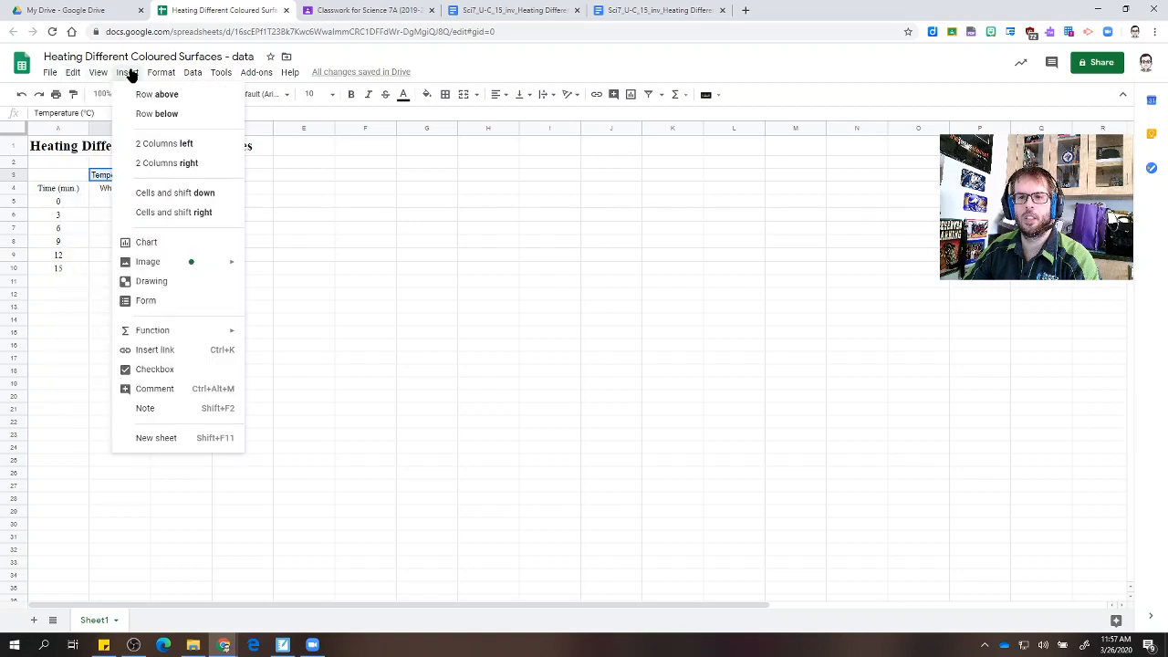
pyautogui.moveTo(164, 77)
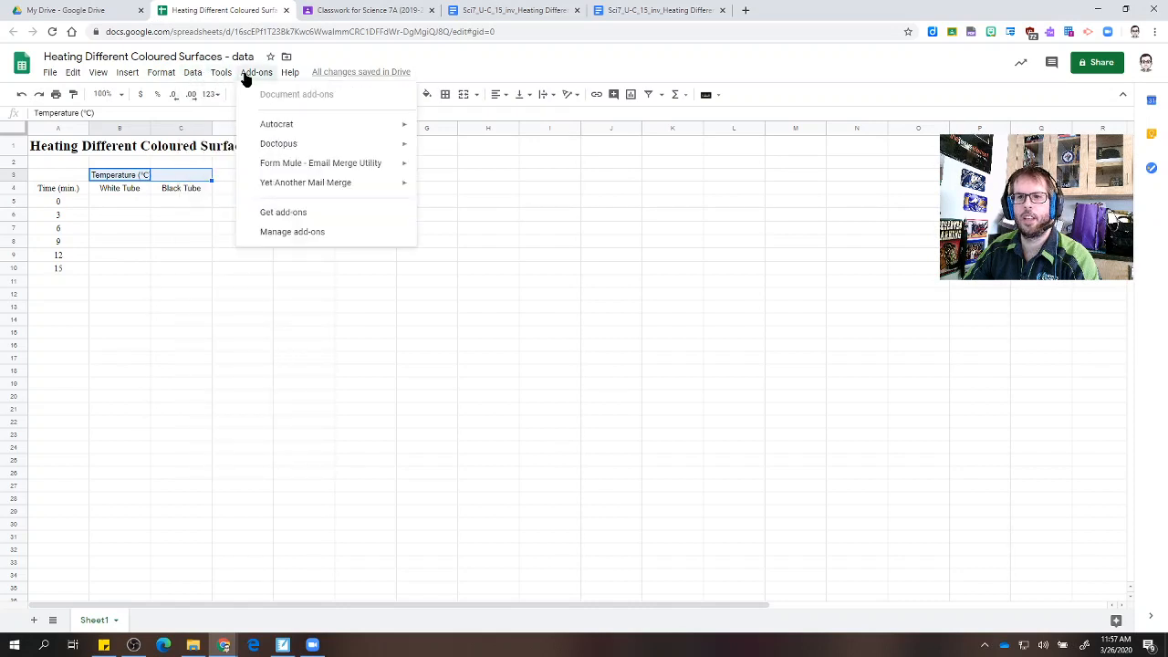
pyautogui.moveTo(285, 78)
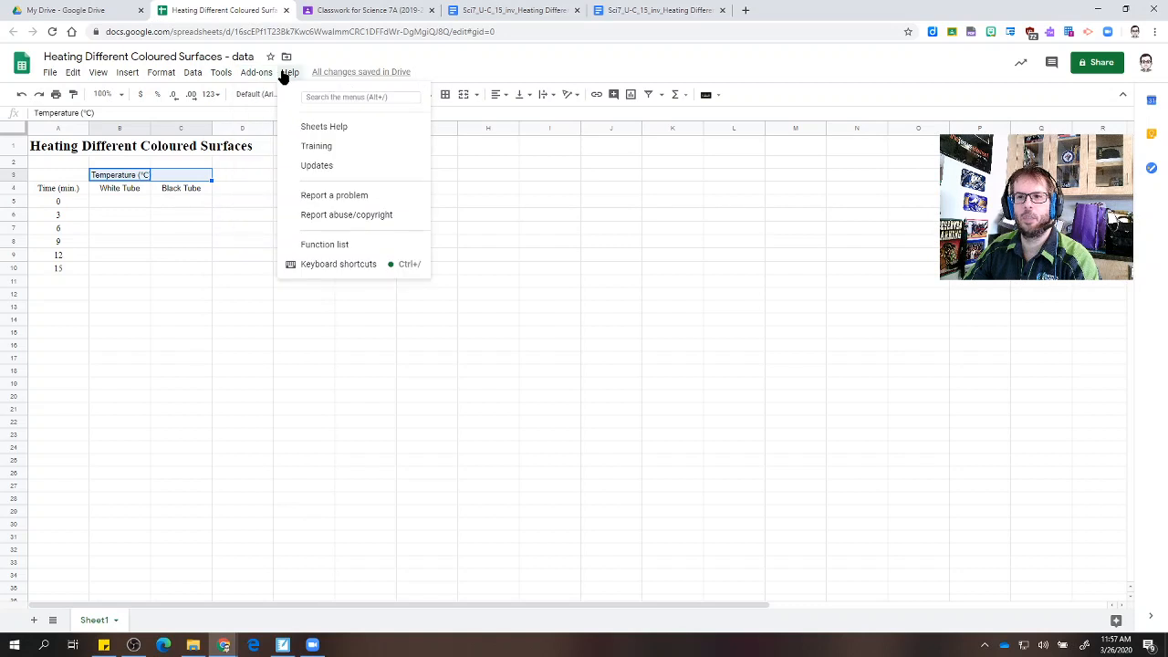
pyautogui.click(324, 98)
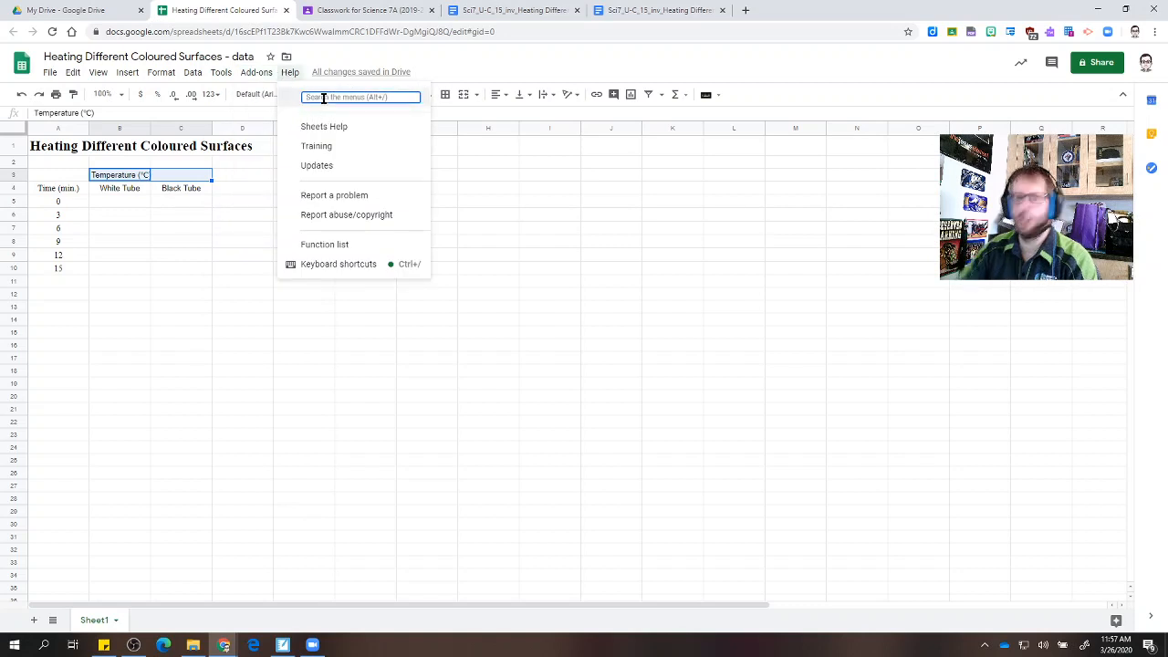
pyautogui.write('merg')
pyautogui.press('Return')
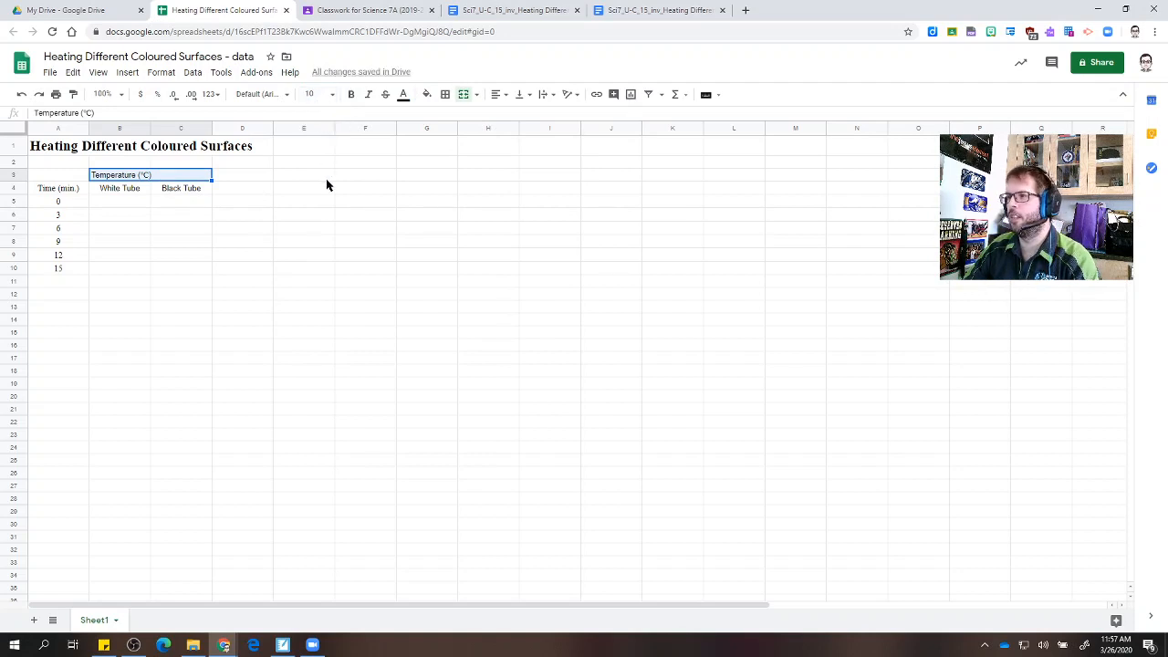
# Apply Merge all to the Temperature (°C) heading in B3:C3 and center it horizontally.
pyautogui.click(161, 73)
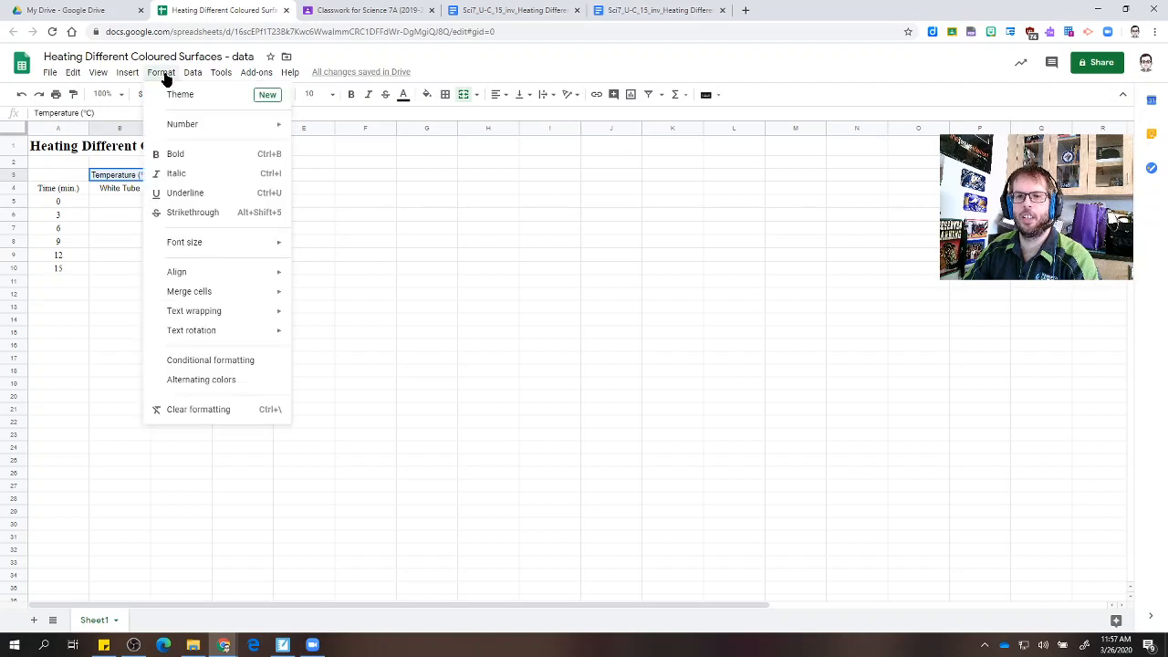
pyautogui.moveTo(187, 295)
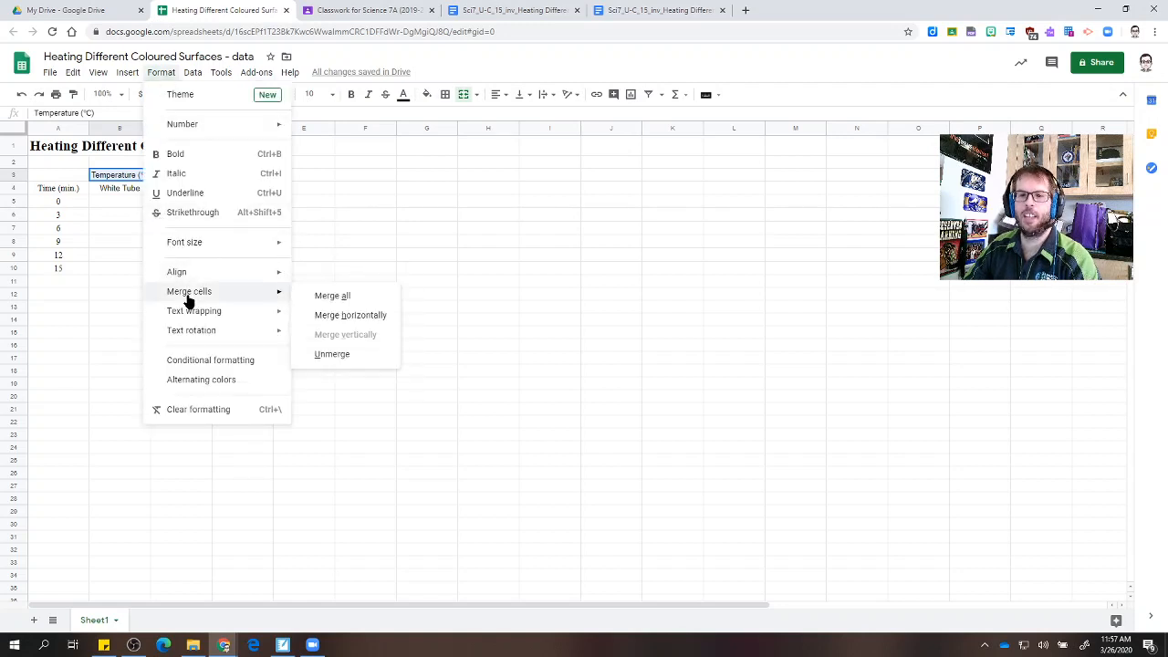
pyautogui.click(330, 296)
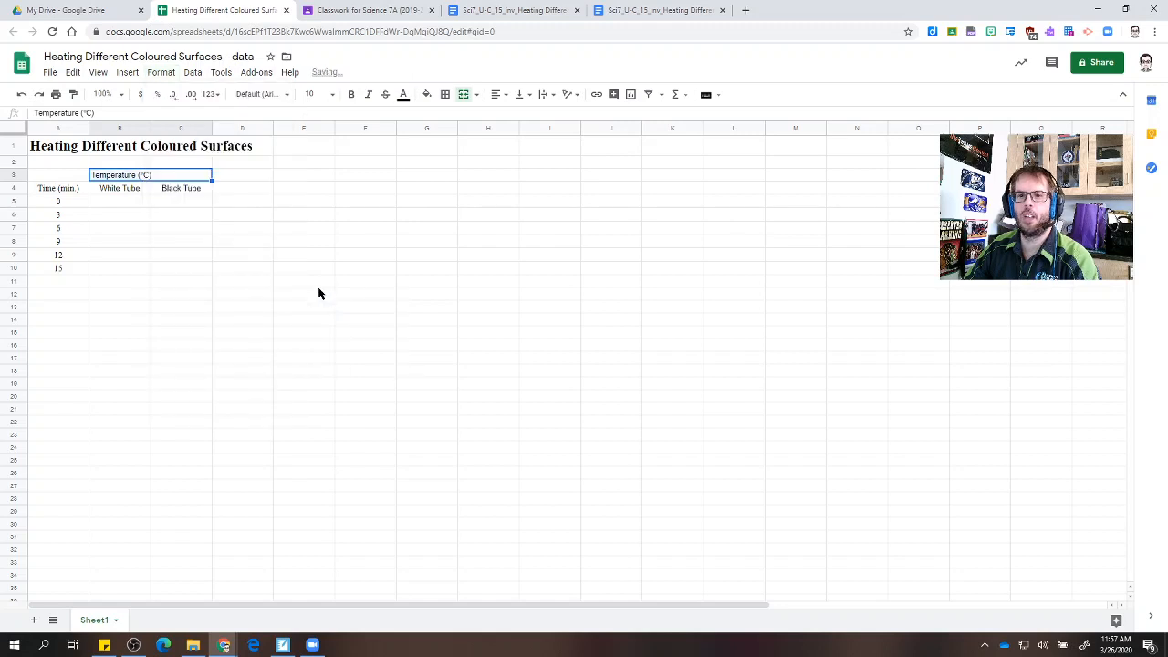
pyautogui.click(498, 95)
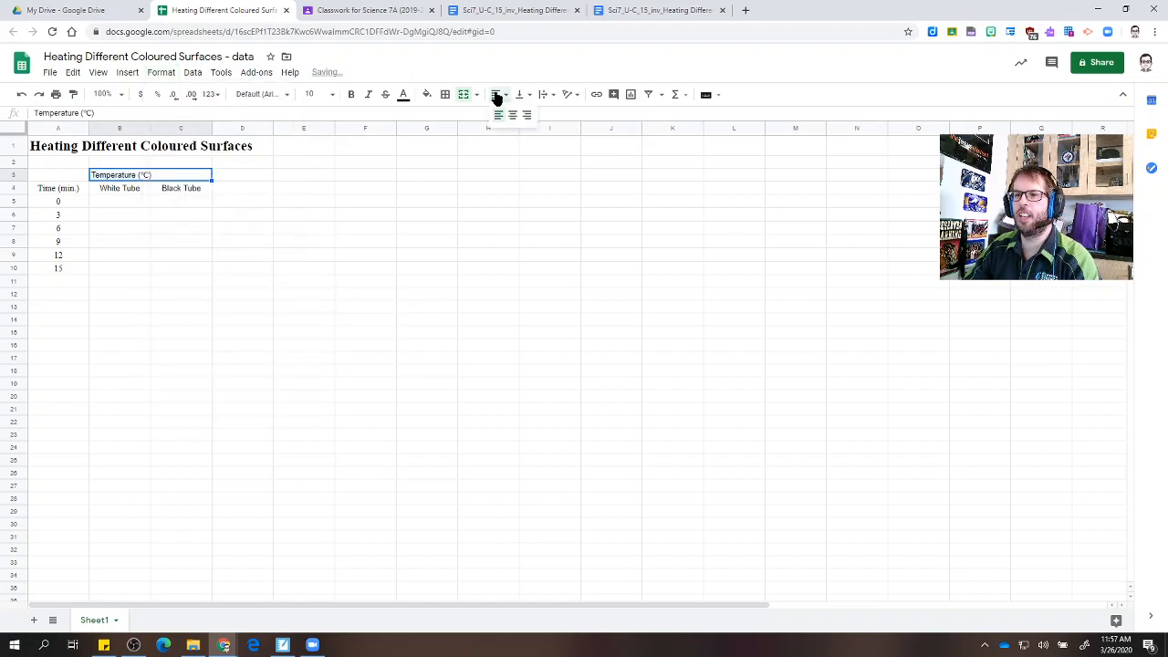
pyautogui.click(511, 116)
# Select B5 as the destination and copy the six White Tube temperatures from the data table in the activity document.
pyautogui.click(112, 205)
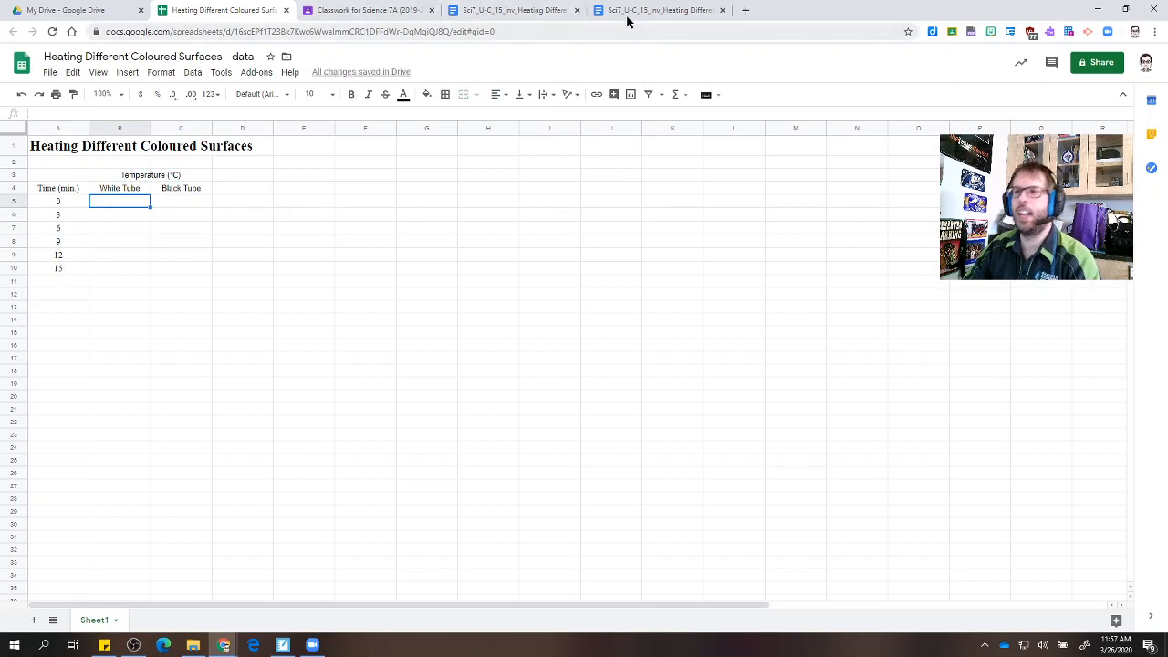
pyautogui.click(492, 11)
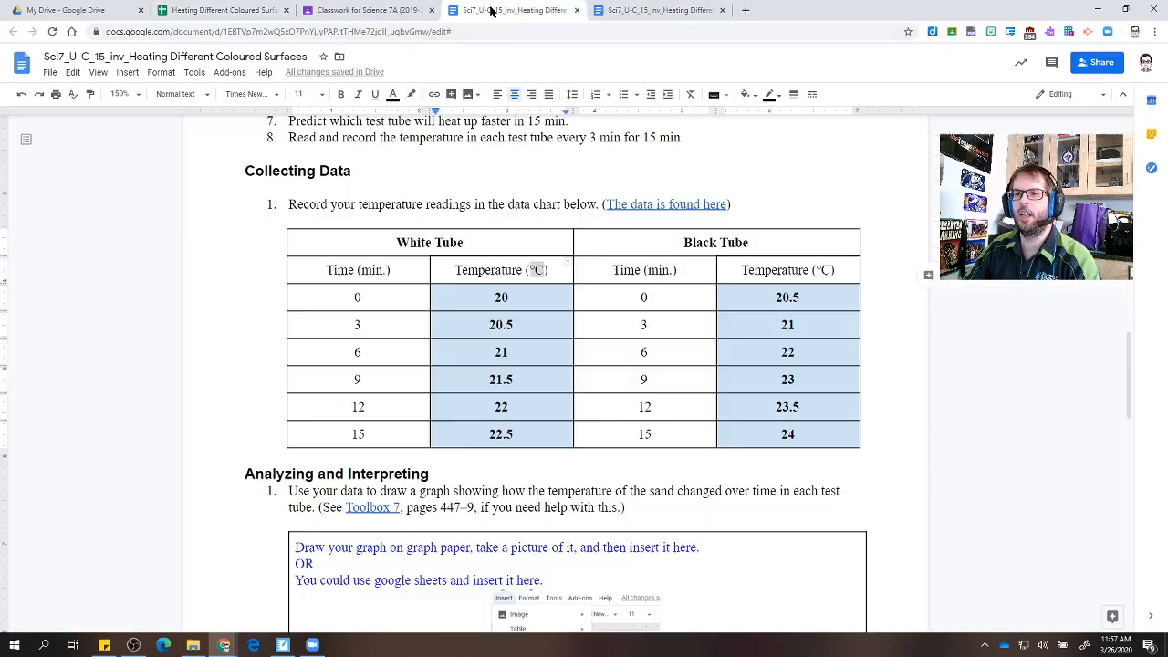
pyautogui.moveTo(489, 294); pyautogui.dragTo(485, 433)
pyautogui.hotkey('ctrl', 'c')
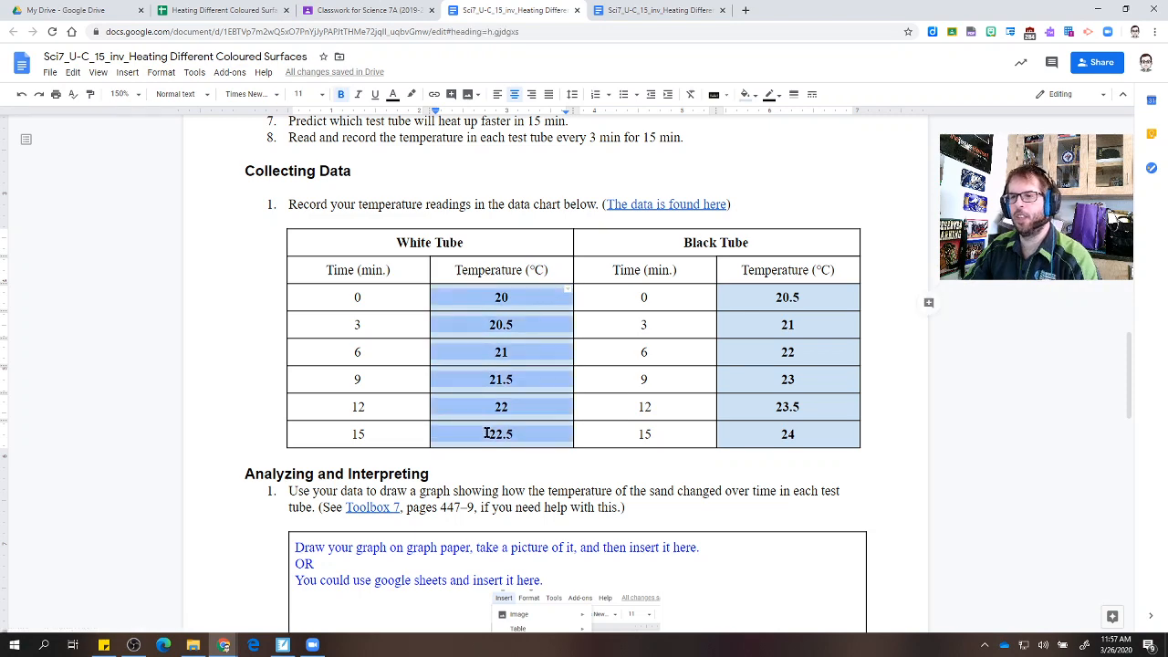
# Paste the copied White Tube temperatures into the spreadsheet from cell B5 as values only, undoing the formatted paste.
pyautogui.click(219, 10)
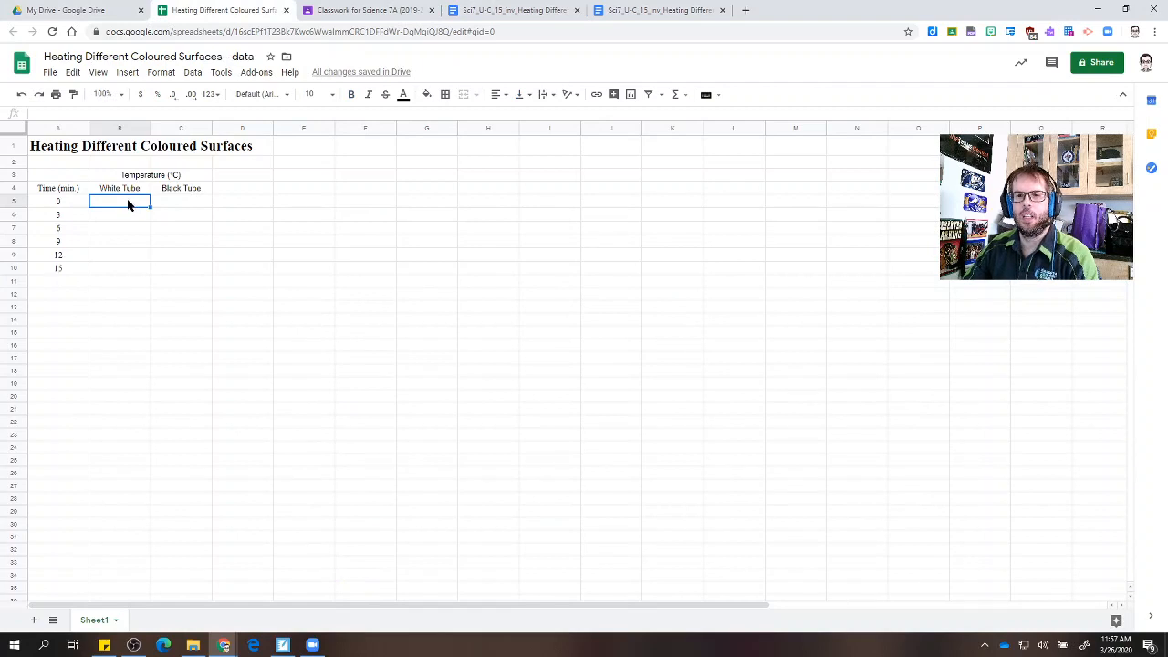
pyautogui.hotkey('ctrl', 'v')
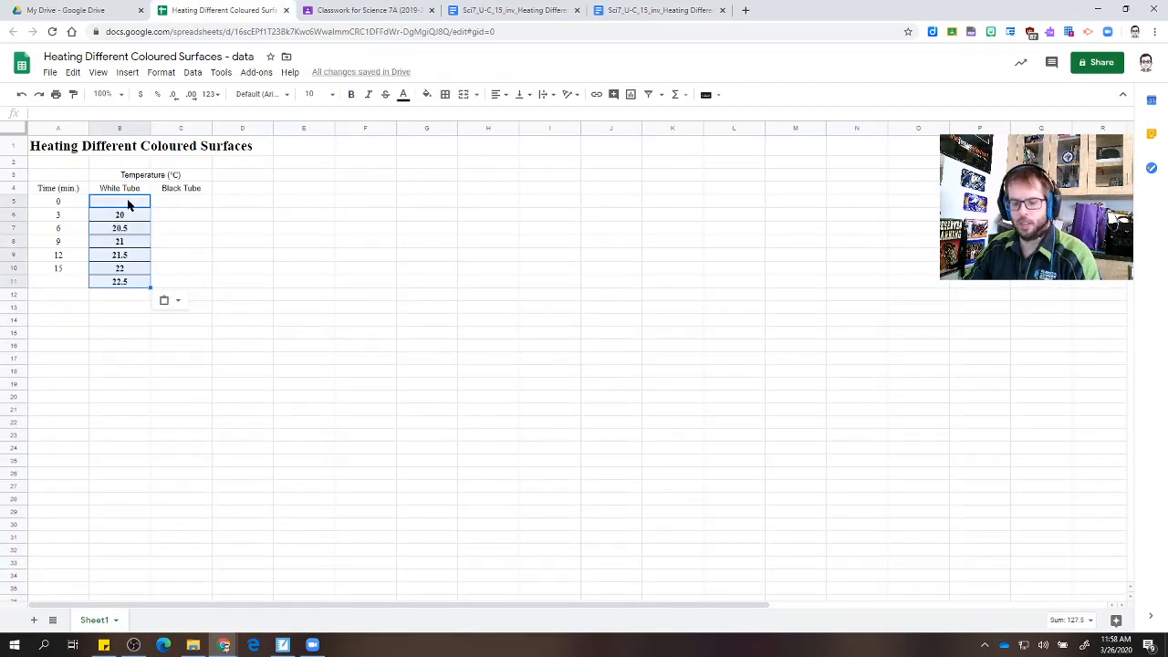
pyautogui.hotkey('ctrl', 'z')
pyautogui.rightClick(128, 204)
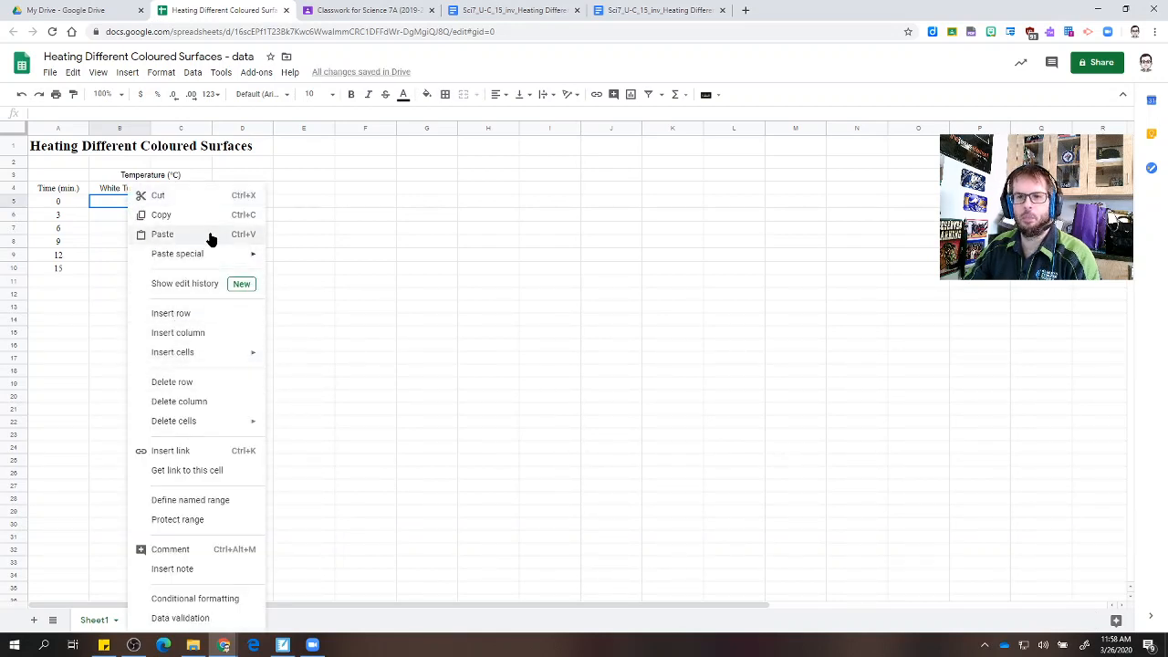
pyautogui.moveTo(228, 253)
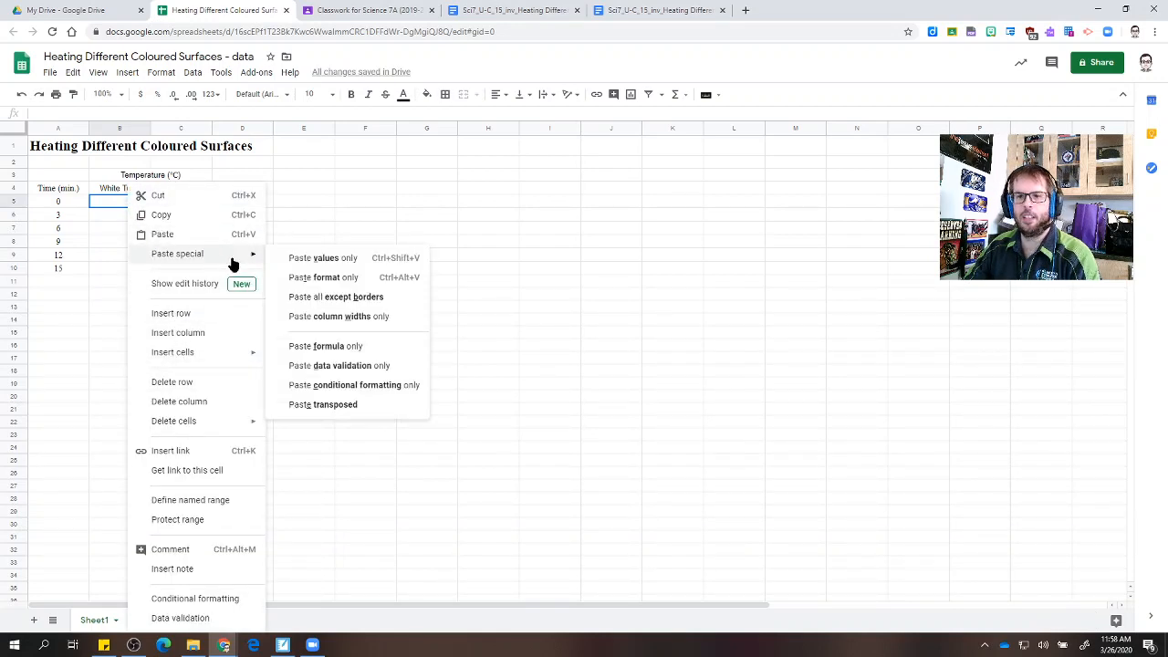
pyautogui.click(294, 260)
# Move the White Tube temperatures from B6:B11 up one row so they start in B5.
pyautogui.moveTo(132, 218); pyautogui.dragTo(125, 286)
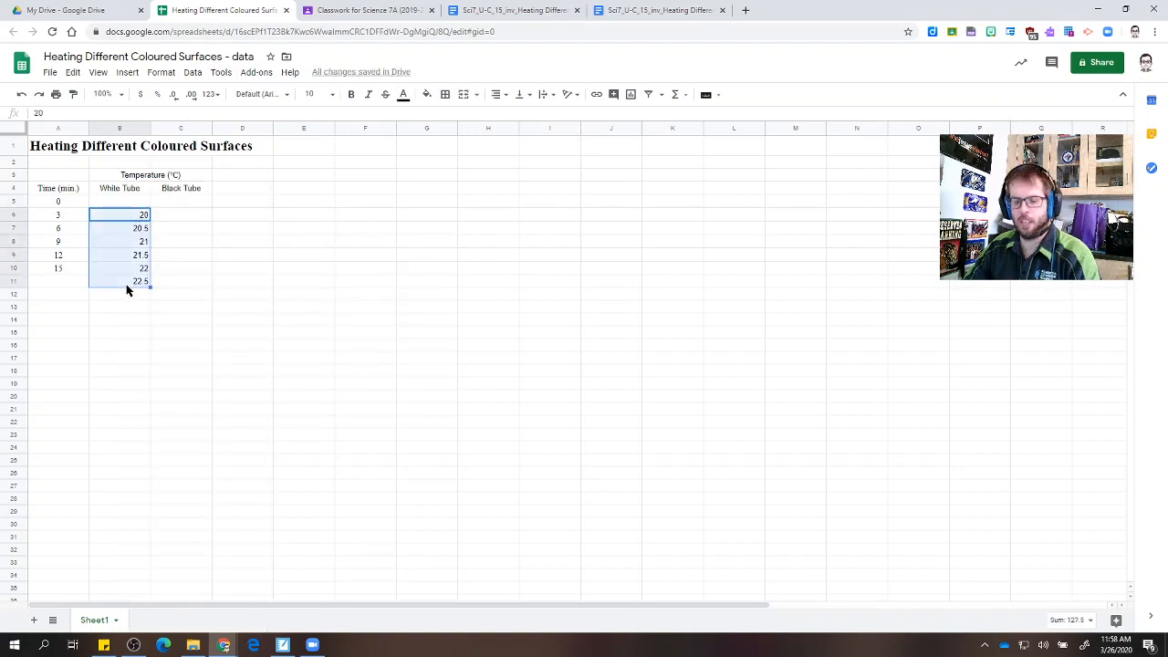
pyautogui.hotkey('ctrl', 'c')
pyautogui.click(134, 202)
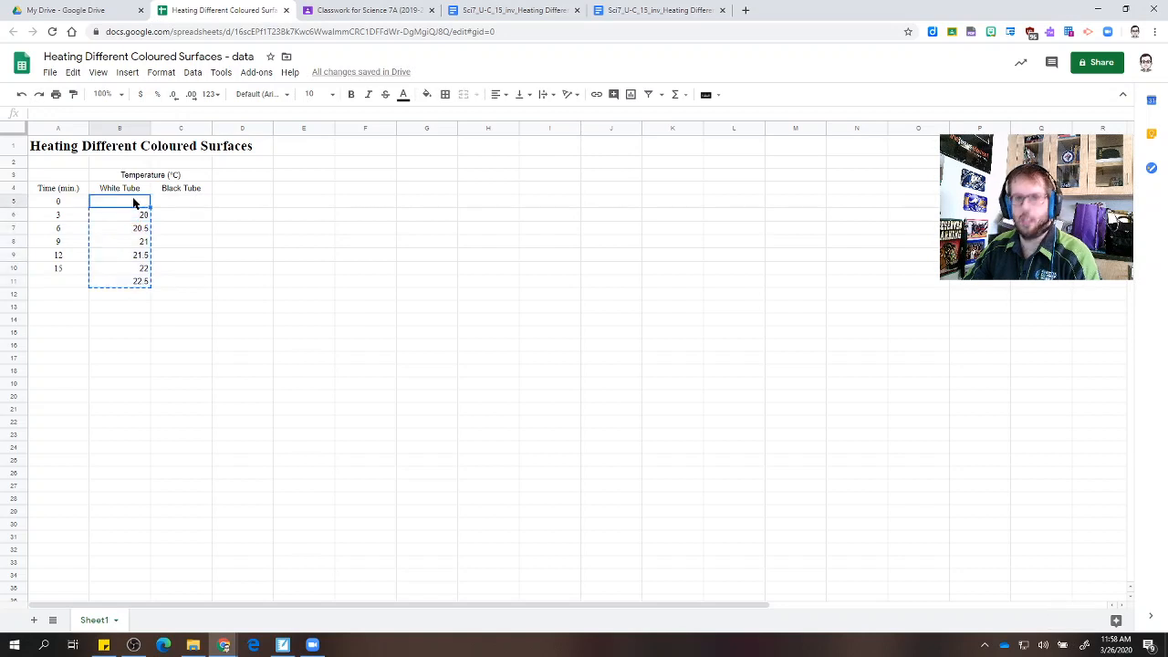
pyautogui.hotkey('ctrl', 'v')
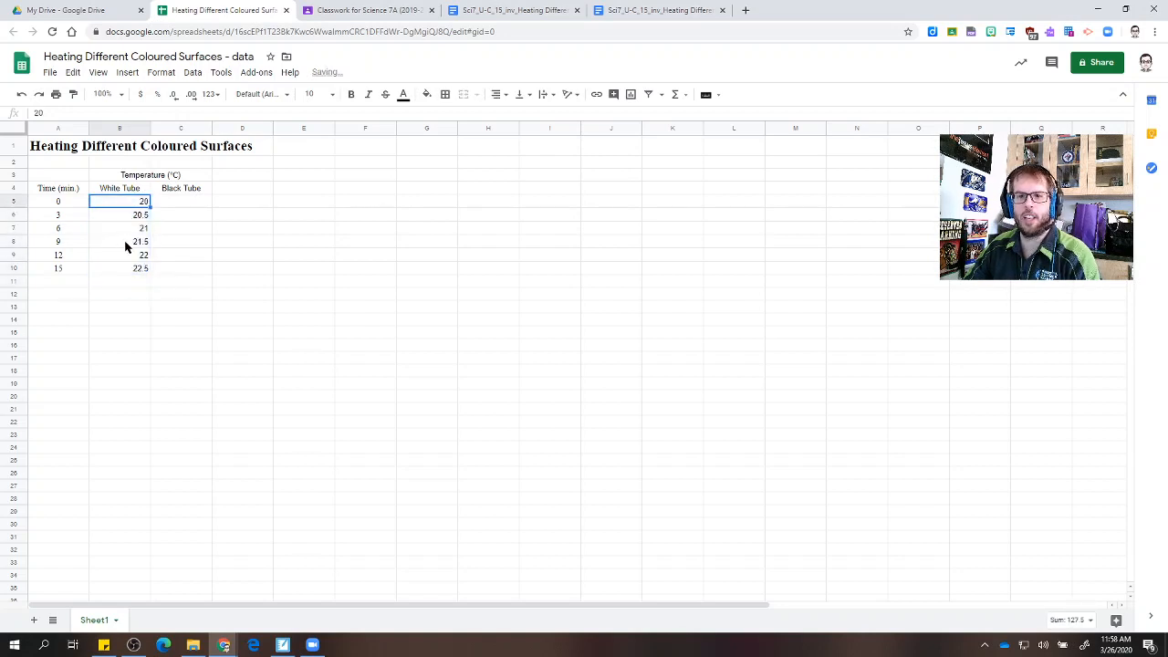
pyautogui.click(125, 241)
# Center the White Tube temperatures in B5:B10 horizontally.
pyautogui.click(128, 206)
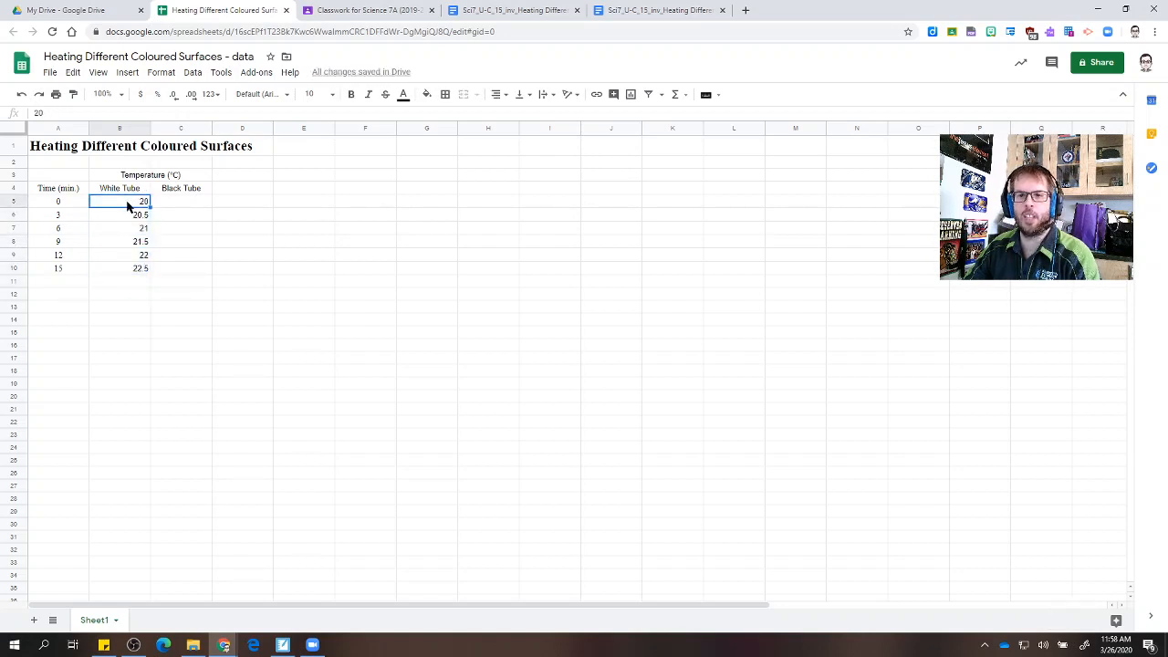
pyautogui.moveTo(117, 266)
pyautogui.mouseDown()
pyautogui.moveTo(122, 194)
pyautogui.moveTo(133, 196)
pyautogui.moveTo(125, 270)
pyautogui.mouseUp()
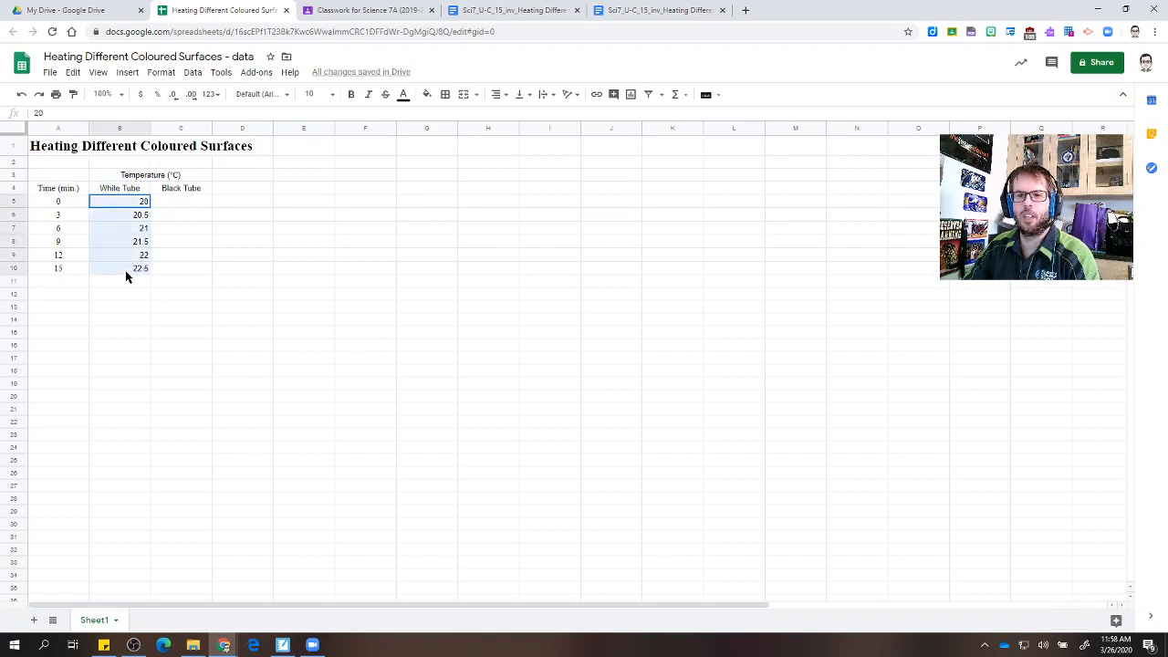
pyautogui.click(496, 96)
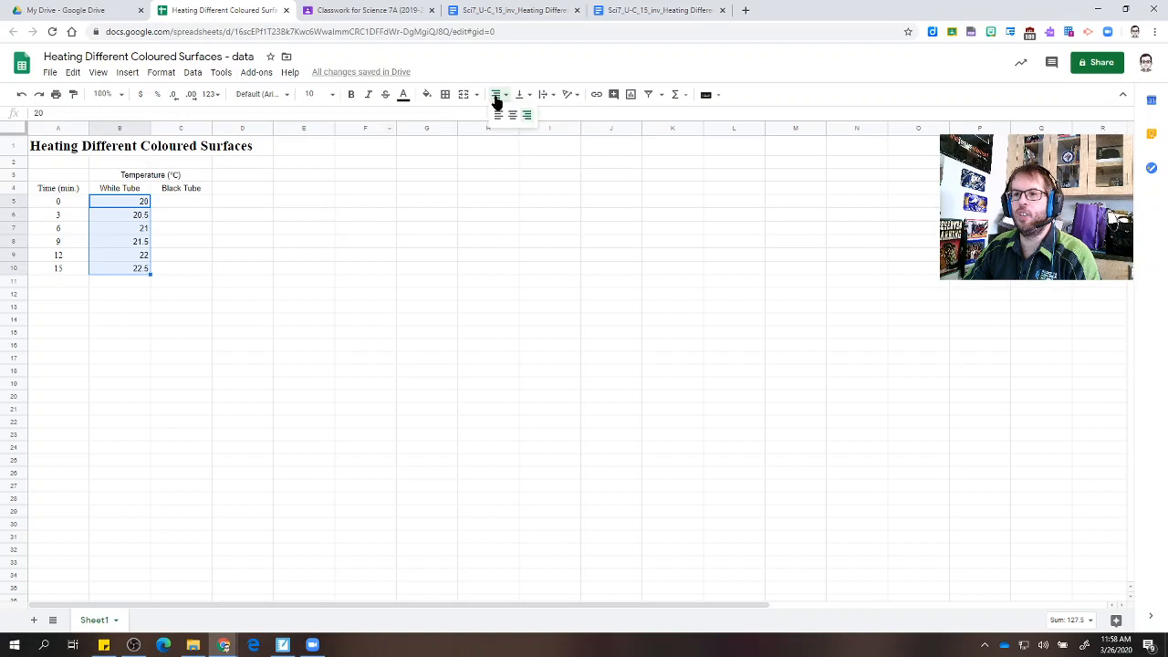
pyautogui.click(191, 230)
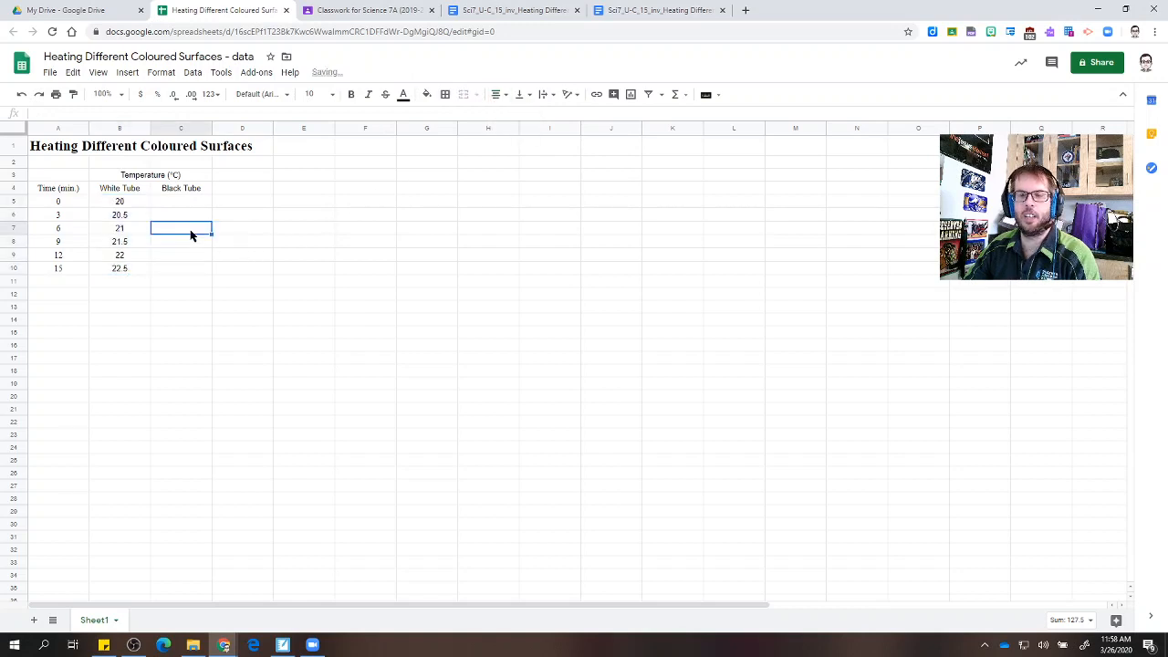
pyautogui.click(187, 203)
pyautogui.click(120, 205)
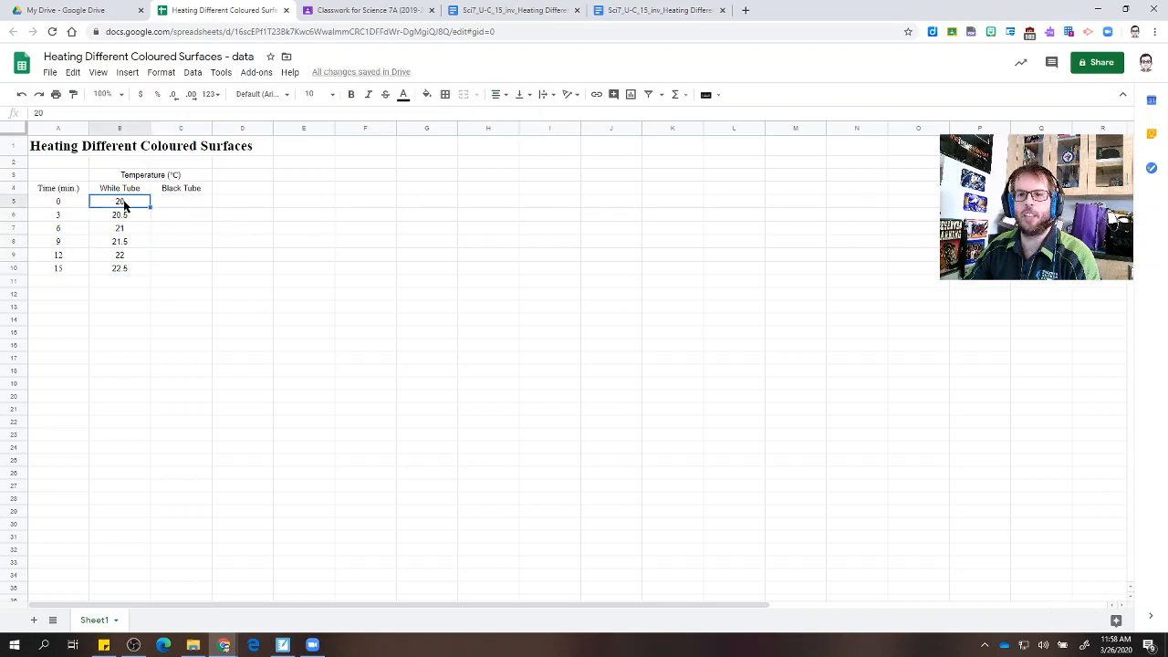
pyautogui.moveTo(120, 205); pyautogui.dragTo(125, 279)
pyautogui.rightClick(120, 267)
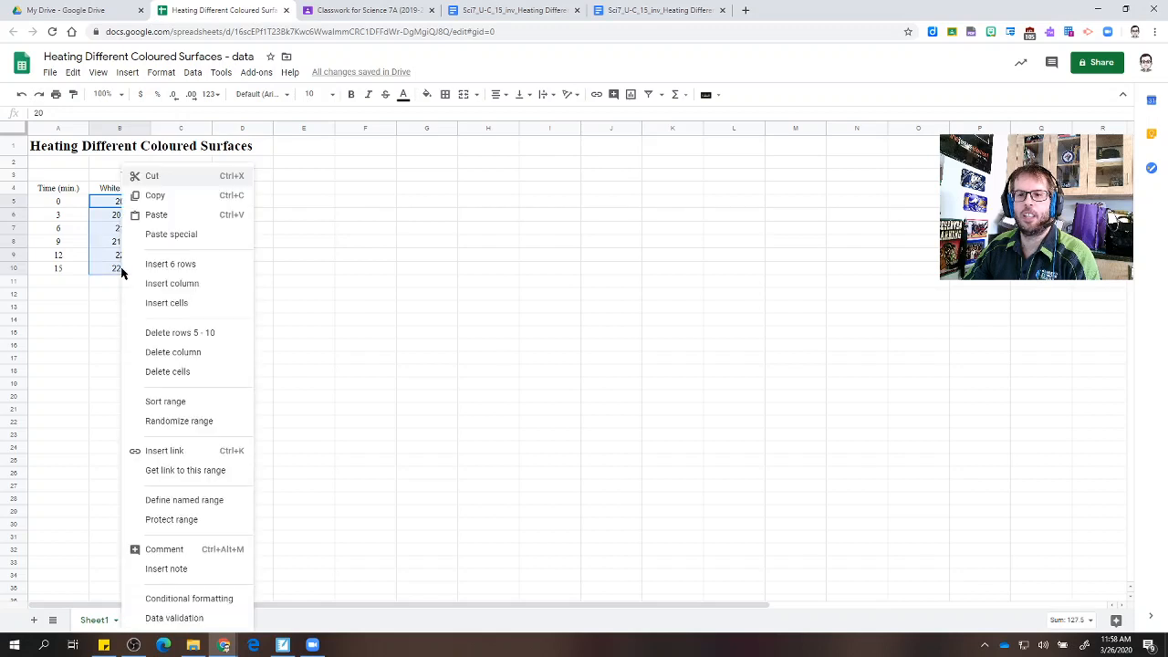
pyautogui.click(110, 226)
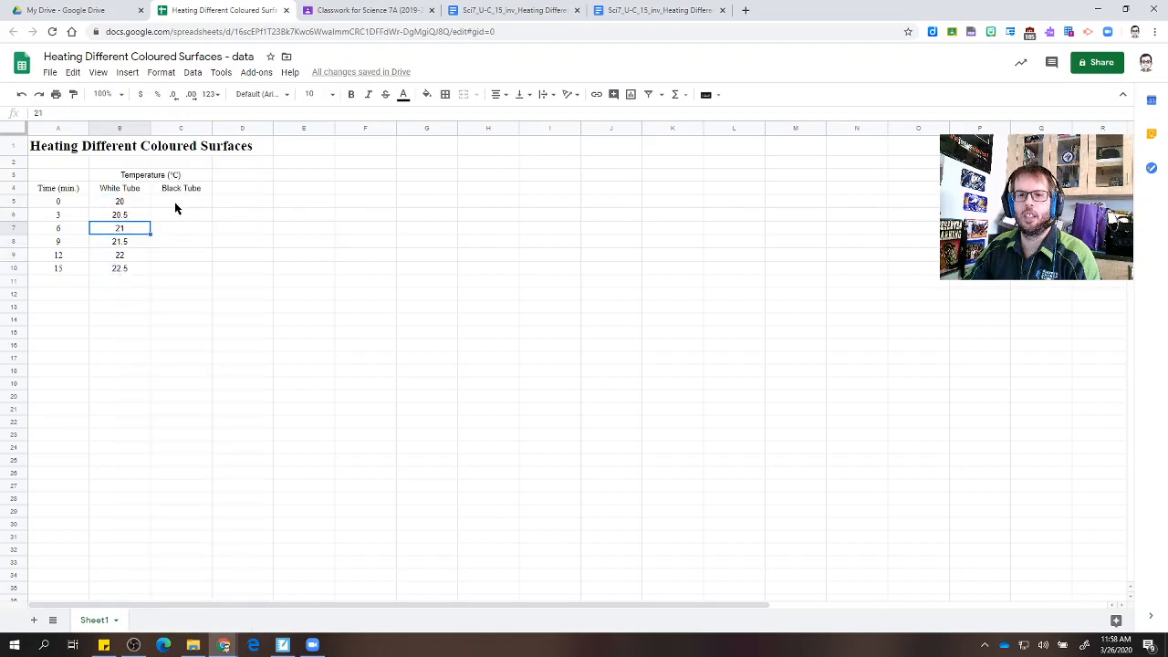
# Copy the six Black Tube temperatures from the activity document's data table and paste them at C5 in the spreadsheet as values only.
pyautogui.click(175, 202)
pyautogui.click(493, 10)
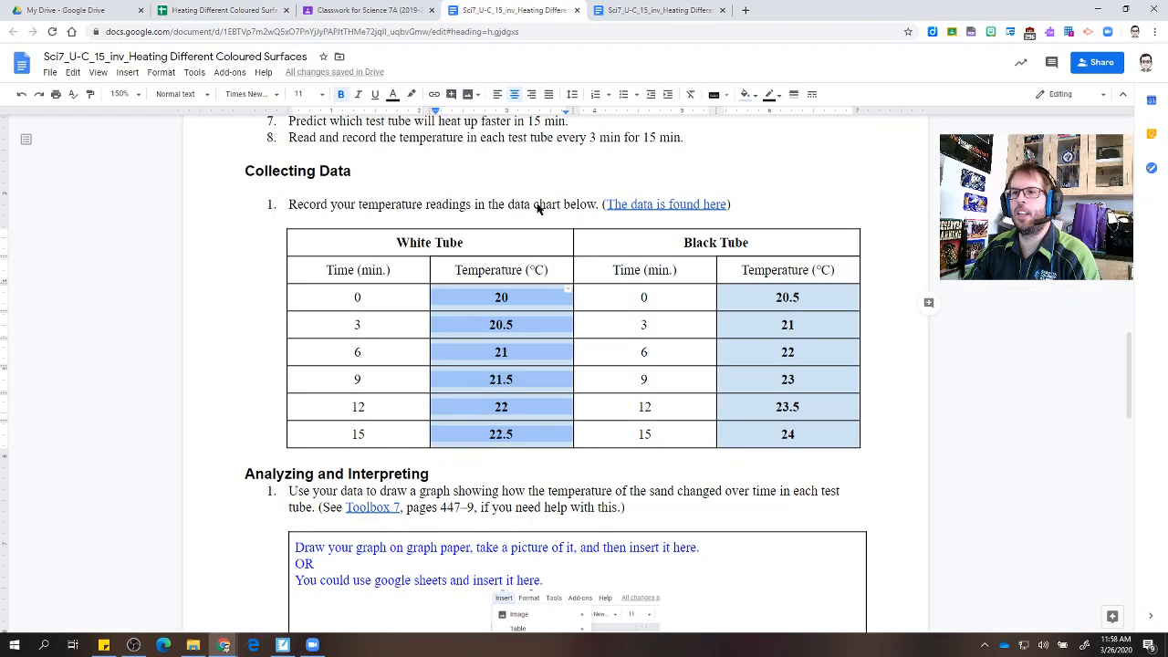
pyautogui.moveTo(769, 314); pyautogui.dragTo(766, 436)
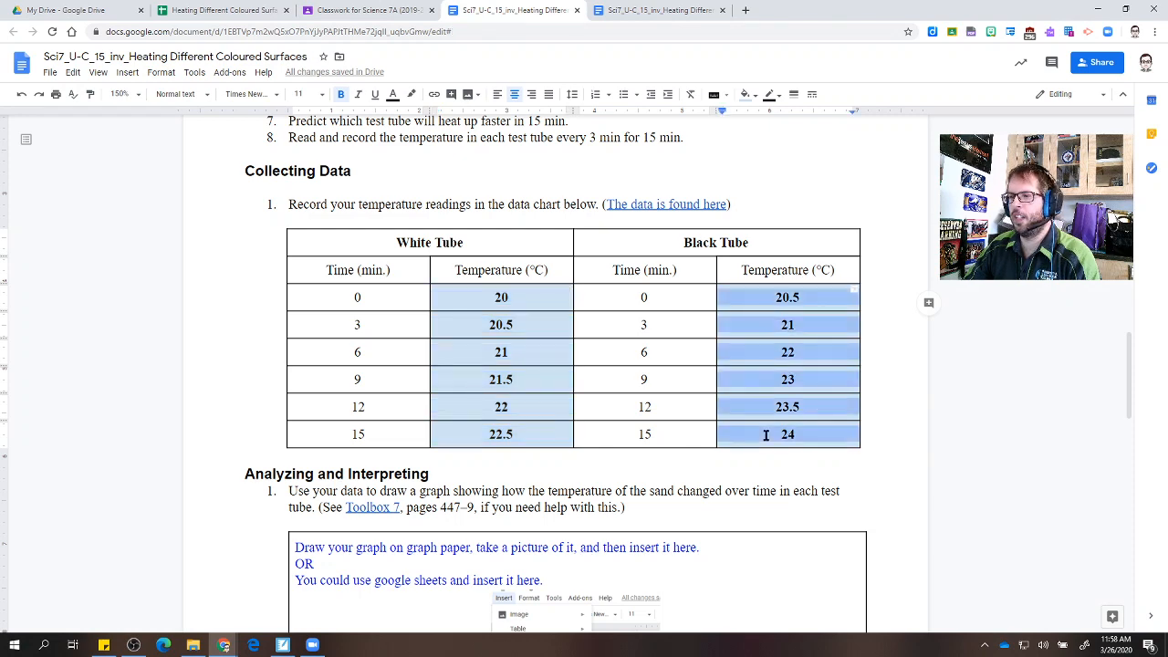
pyautogui.click(261, 12)
pyautogui.rightClick(174, 204)
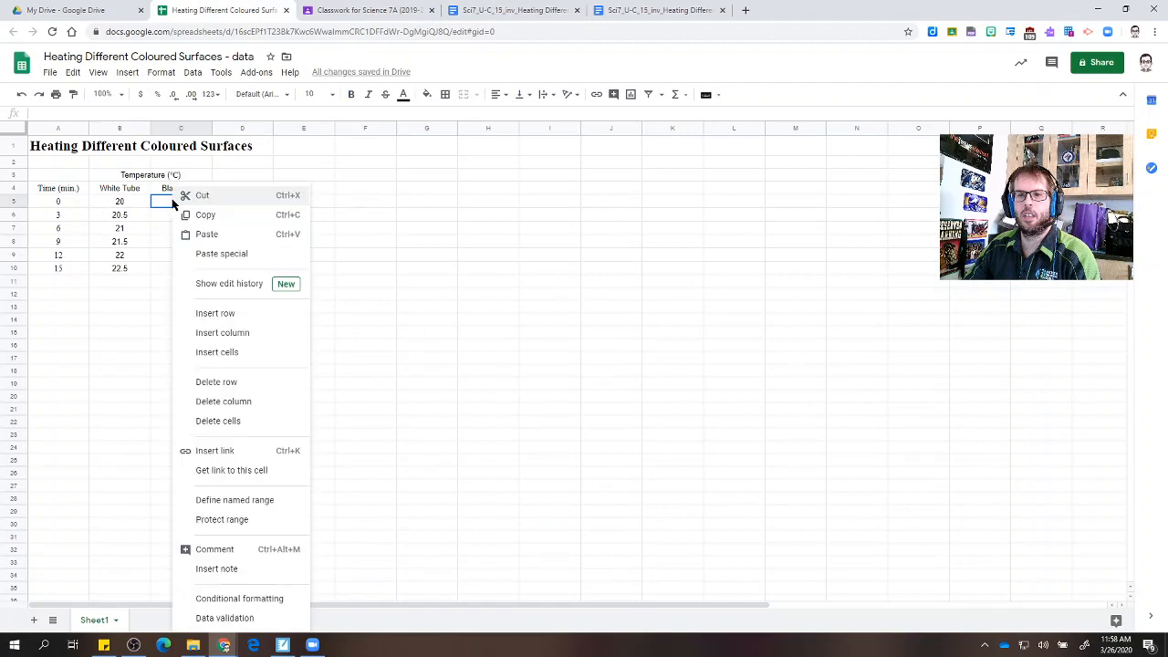
pyautogui.moveTo(193, 257)
pyautogui.click(342, 264)
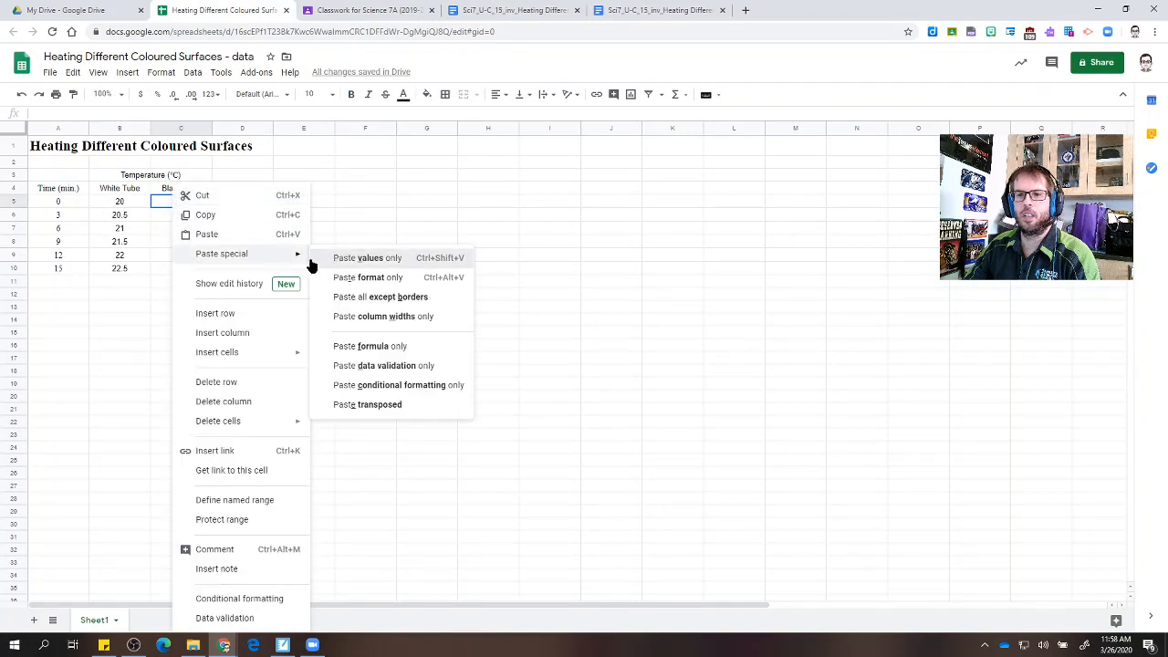
# Move the Black Tube temperatures from C6:C11 up one row so they start in C5.
pyautogui.click(196, 219)
pyautogui.keyDown('shift'); pyautogui.click(191, 281); pyautogui.keyUp('shift')
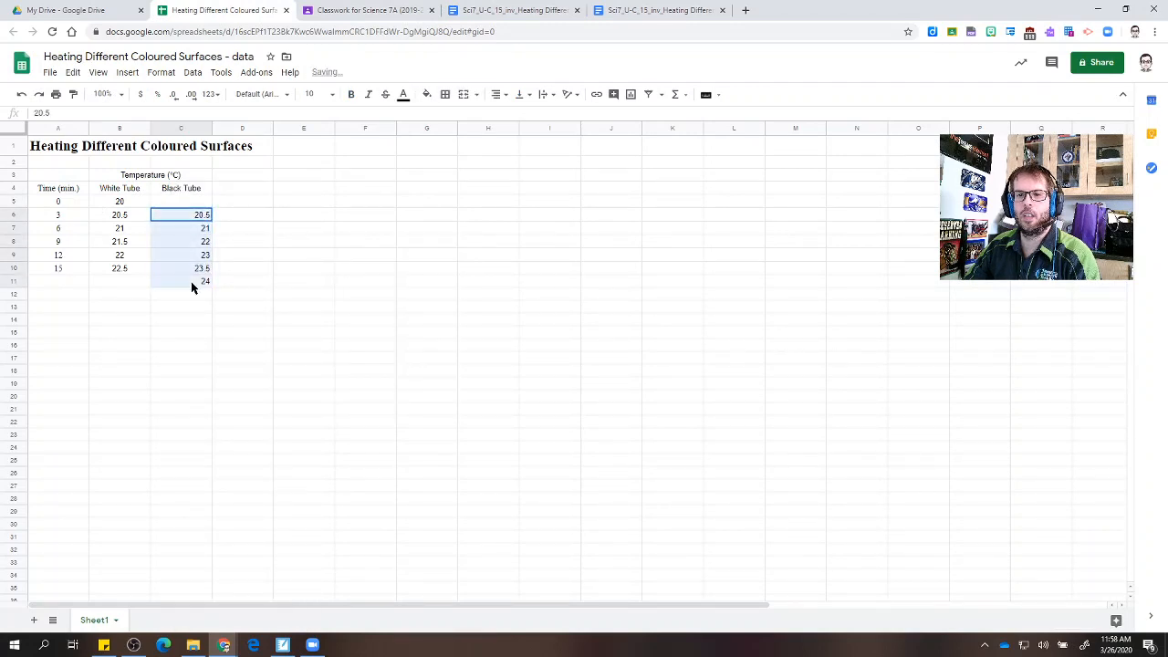
pyautogui.hotkey('ctrl', 'c')
pyautogui.click(183, 203)
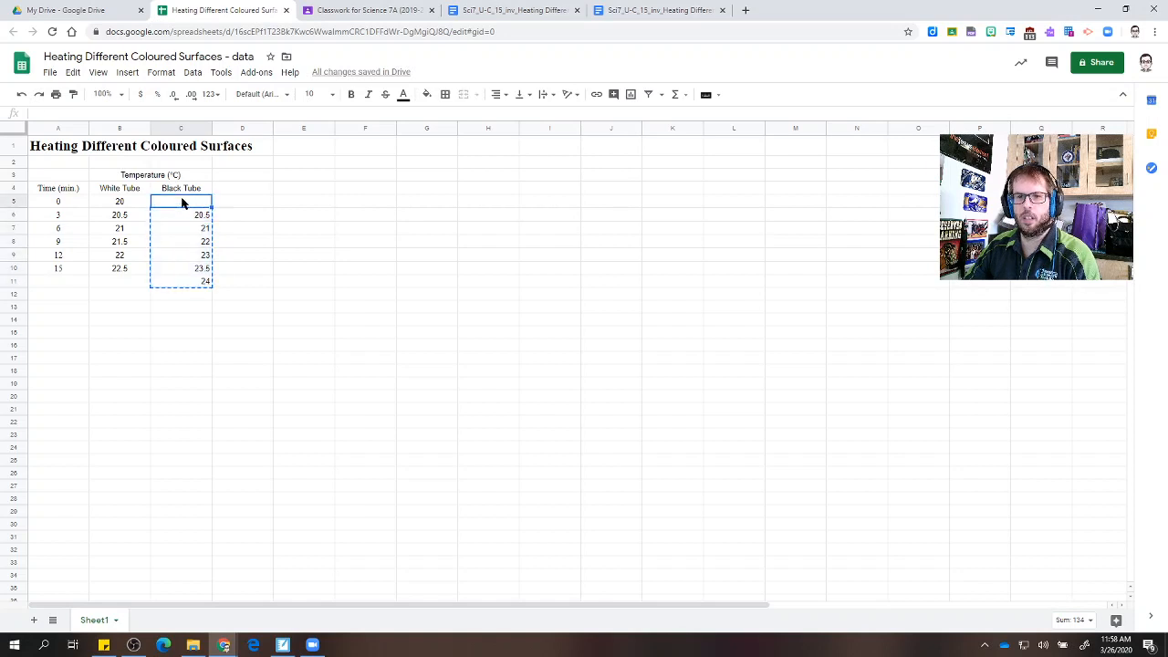
pyautogui.hotkey('ctrl', 'v')
# Center the Black Tube temperatures in C5:C10 horizontally.
pyautogui.click(184, 206)
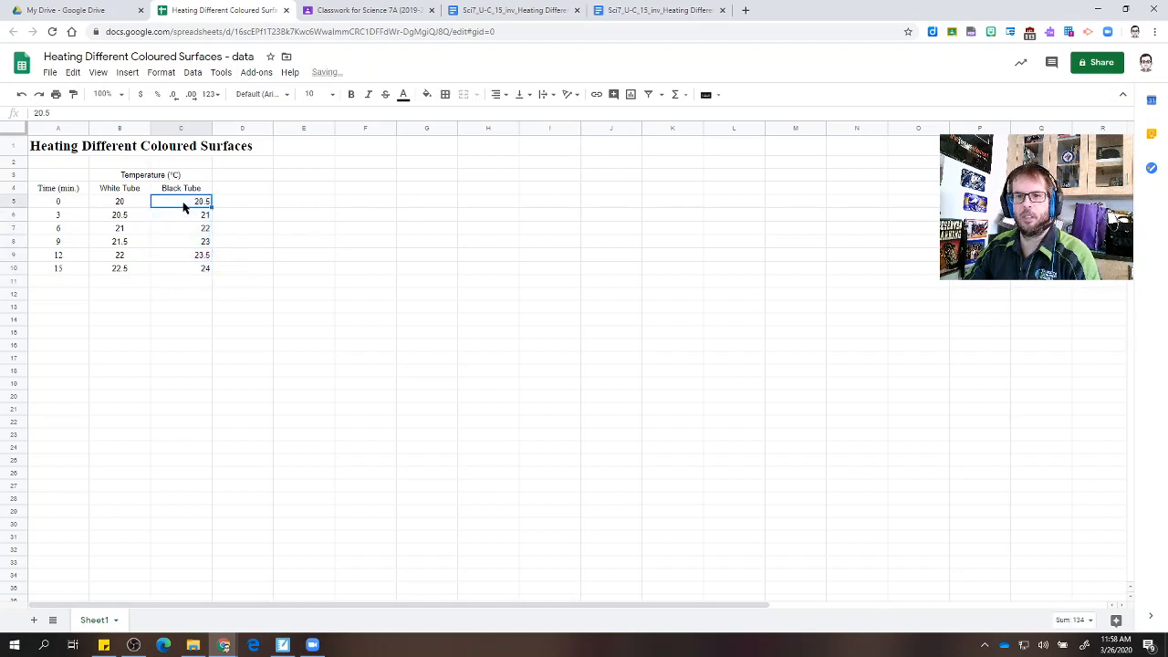
pyautogui.moveTo(184, 206); pyautogui.dragTo(183, 271)
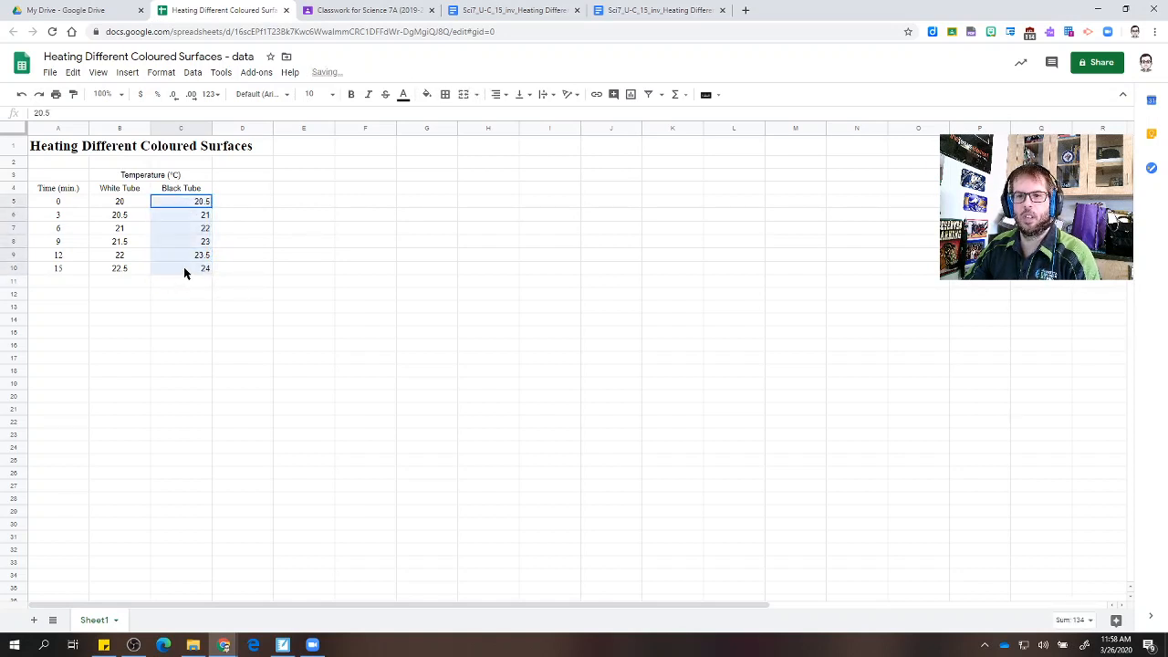
pyautogui.click(497, 94)
pyautogui.click(513, 116)
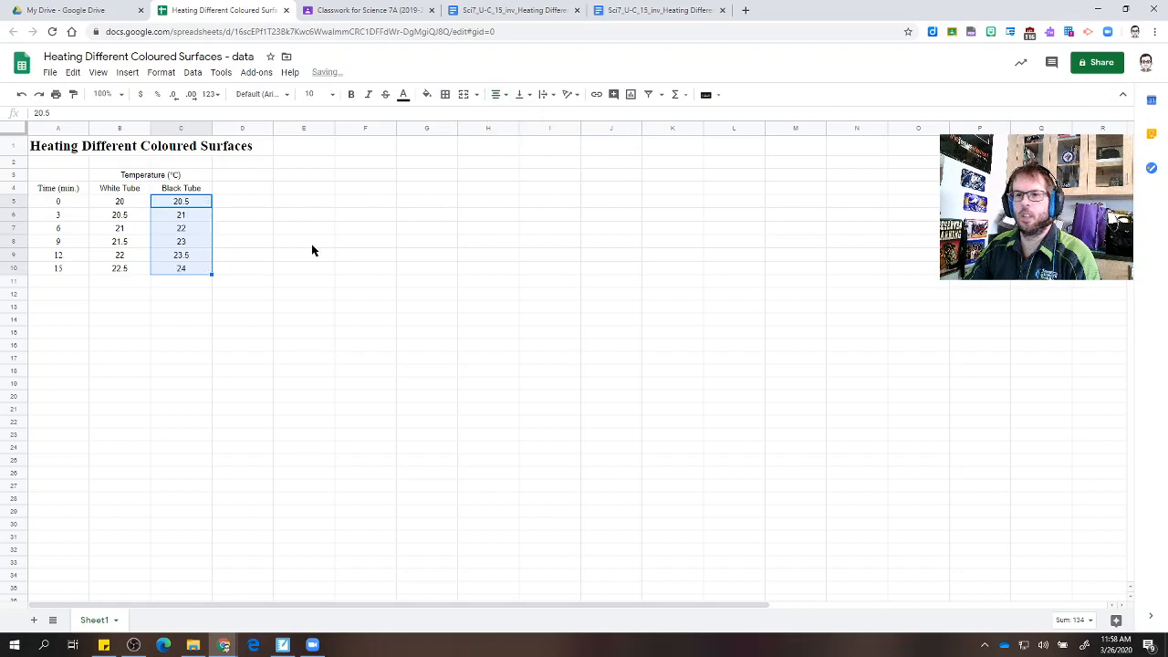
pyautogui.click(310, 244)
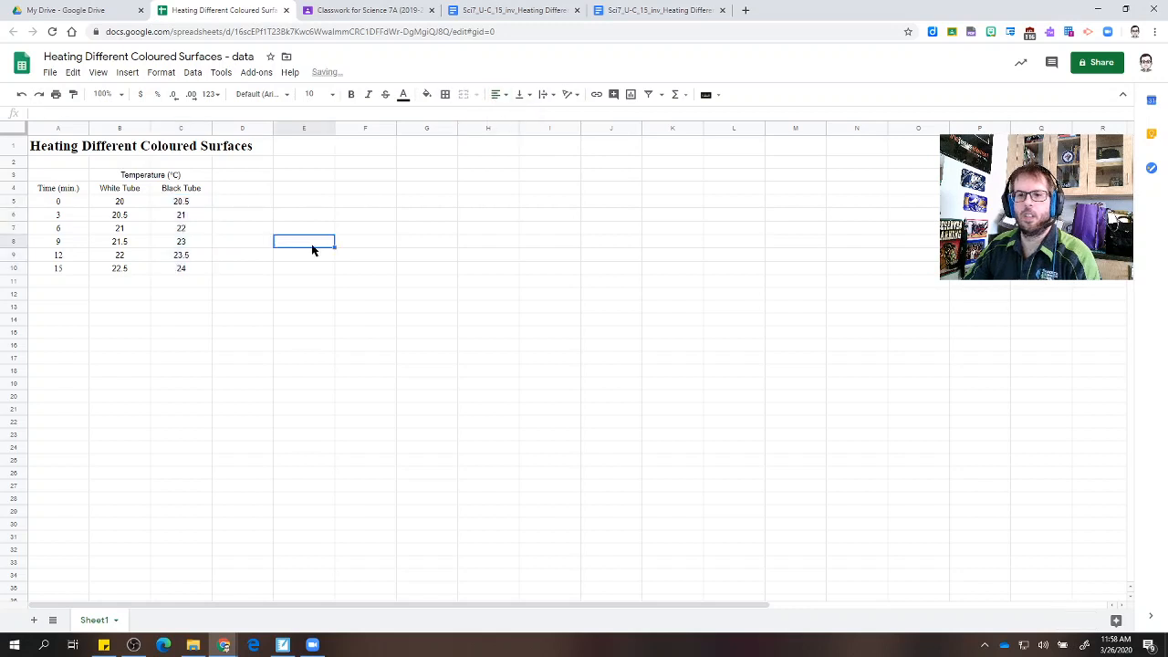
# Add left, inner vertical and right borders to the table range A4:C10.
pyautogui.click(52, 190)
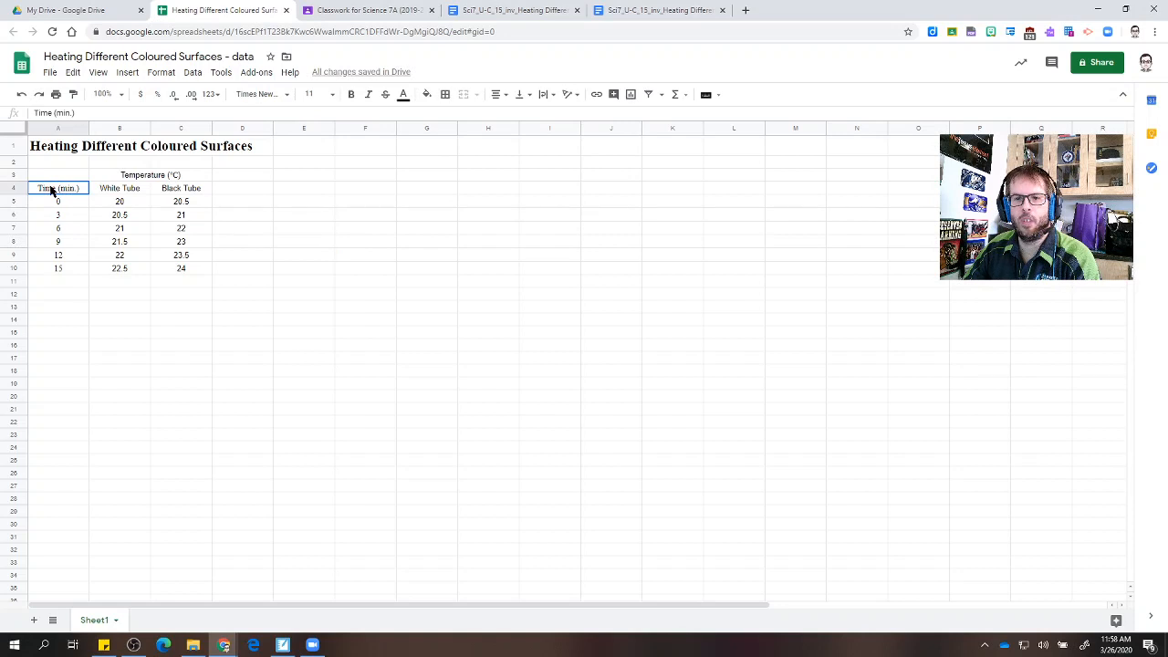
pyautogui.moveTo(52, 190); pyautogui.dragTo(182, 270)
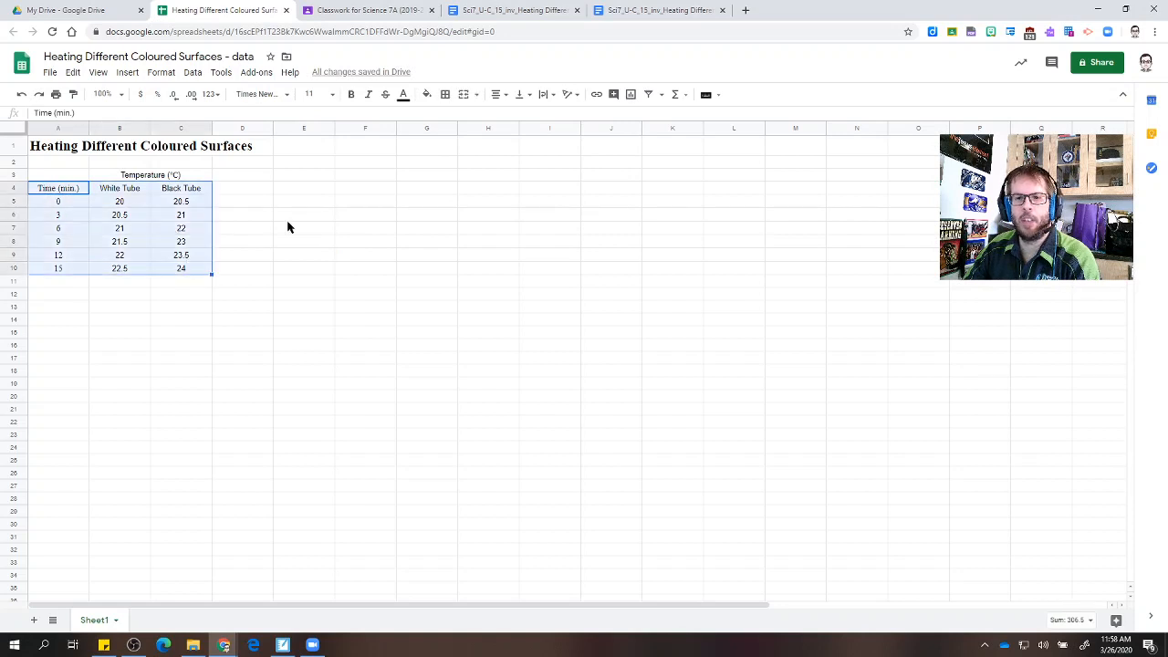
pyautogui.click(445, 97)
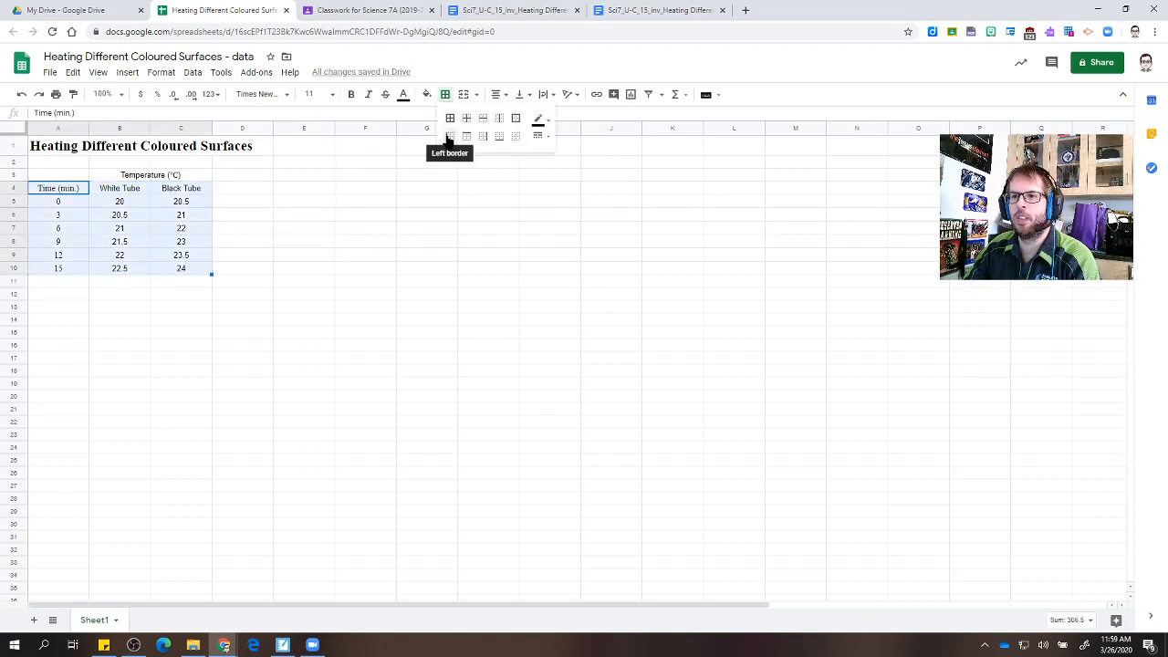
pyautogui.click(448, 137)
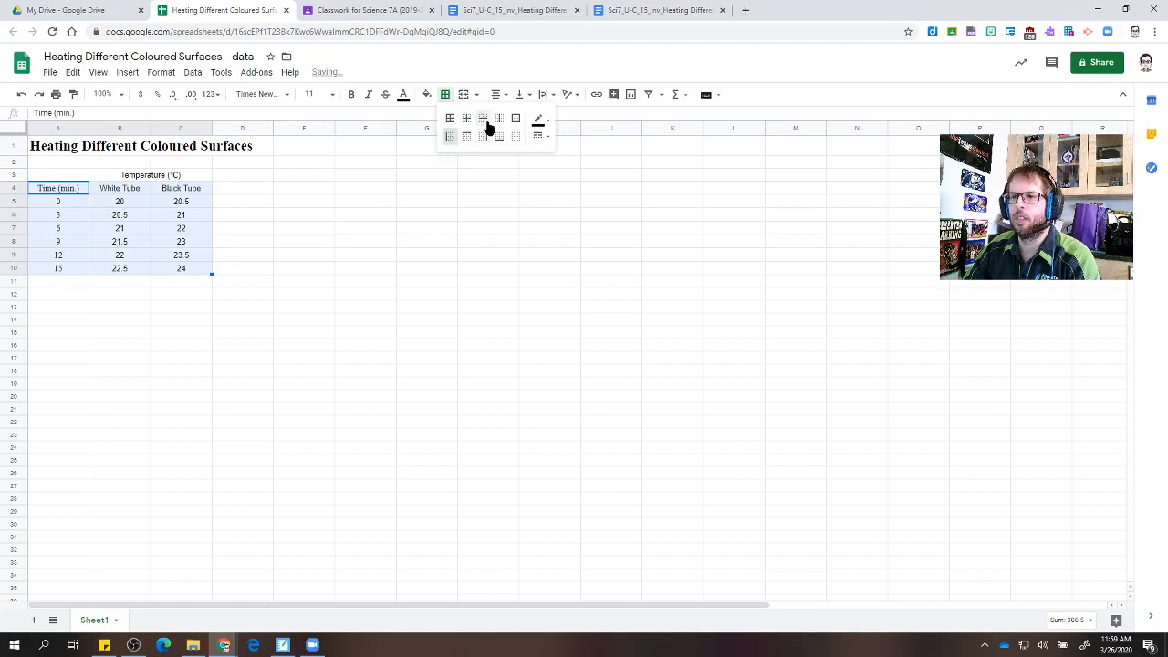
pyautogui.click(499, 119)
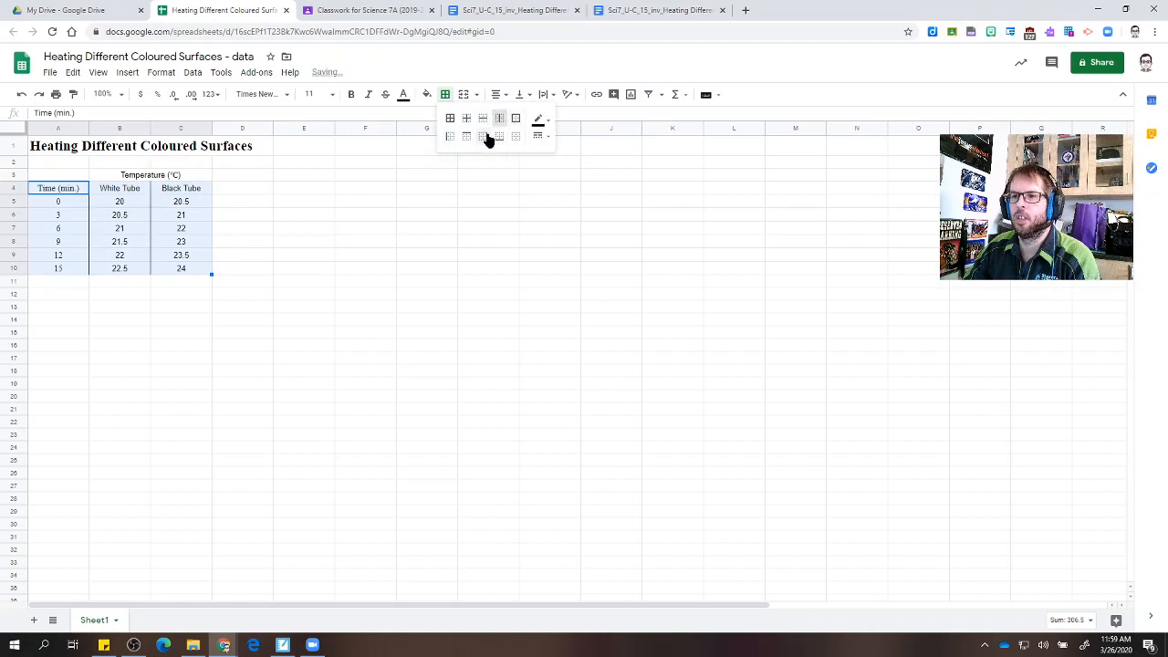
pyautogui.click(484, 136)
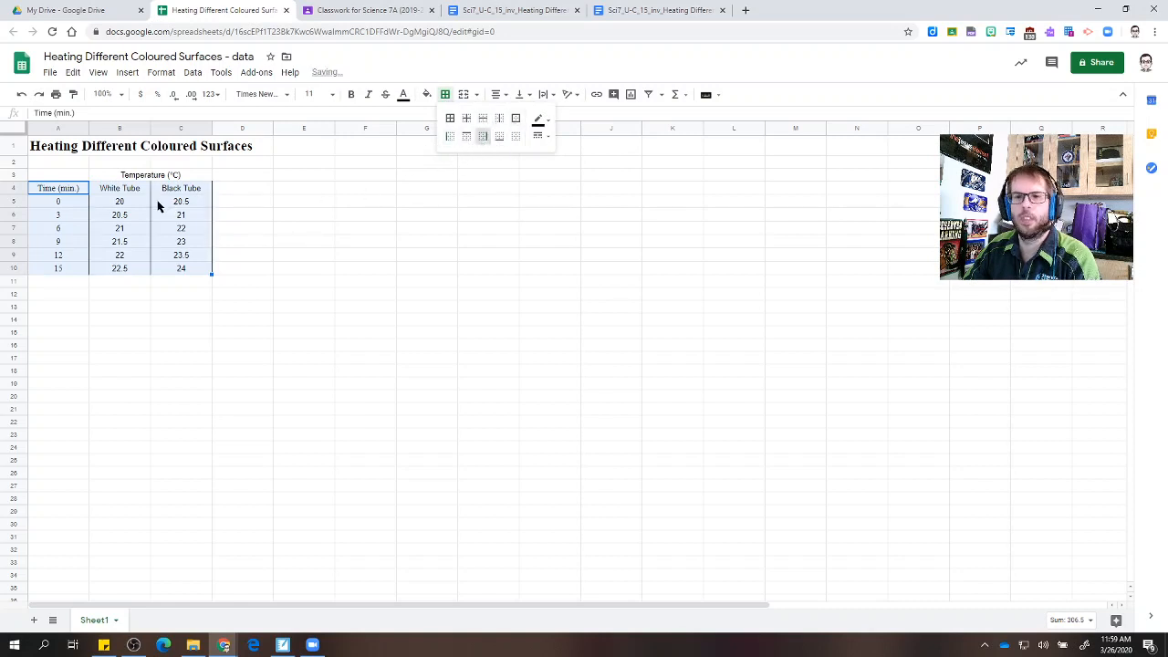
# Add a bottom border under the header row A4:C4.
pyautogui.click(68, 201)
pyautogui.moveTo(42, 188); pyautogui.dragTo(176, 189)
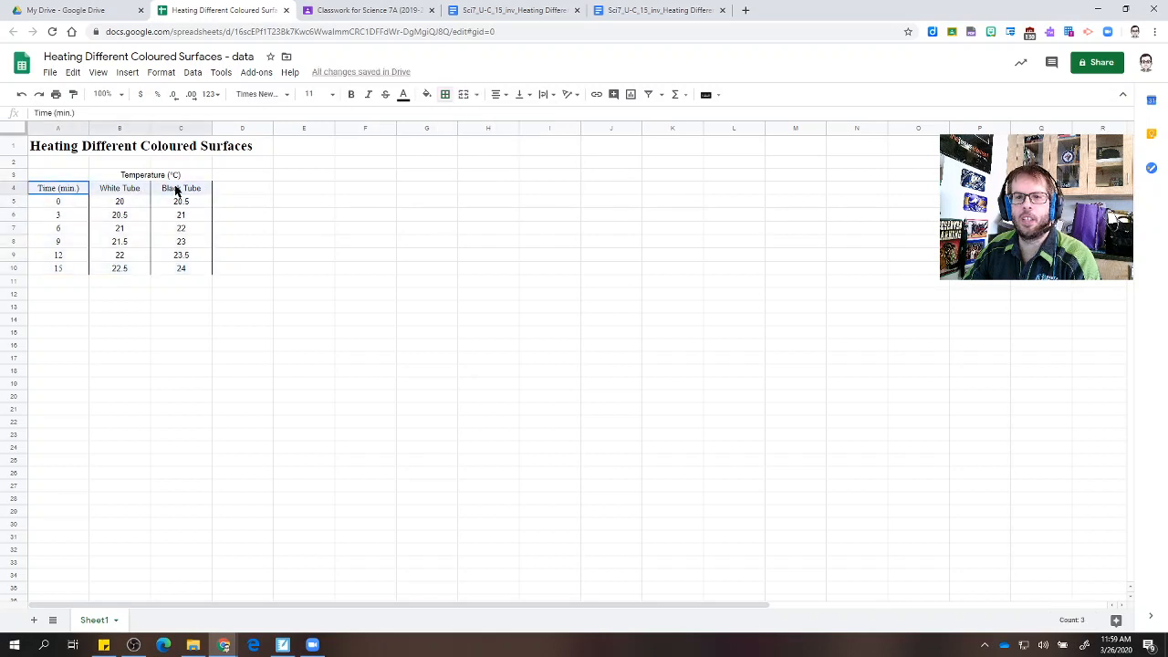
pyautogui.click(445, 95)
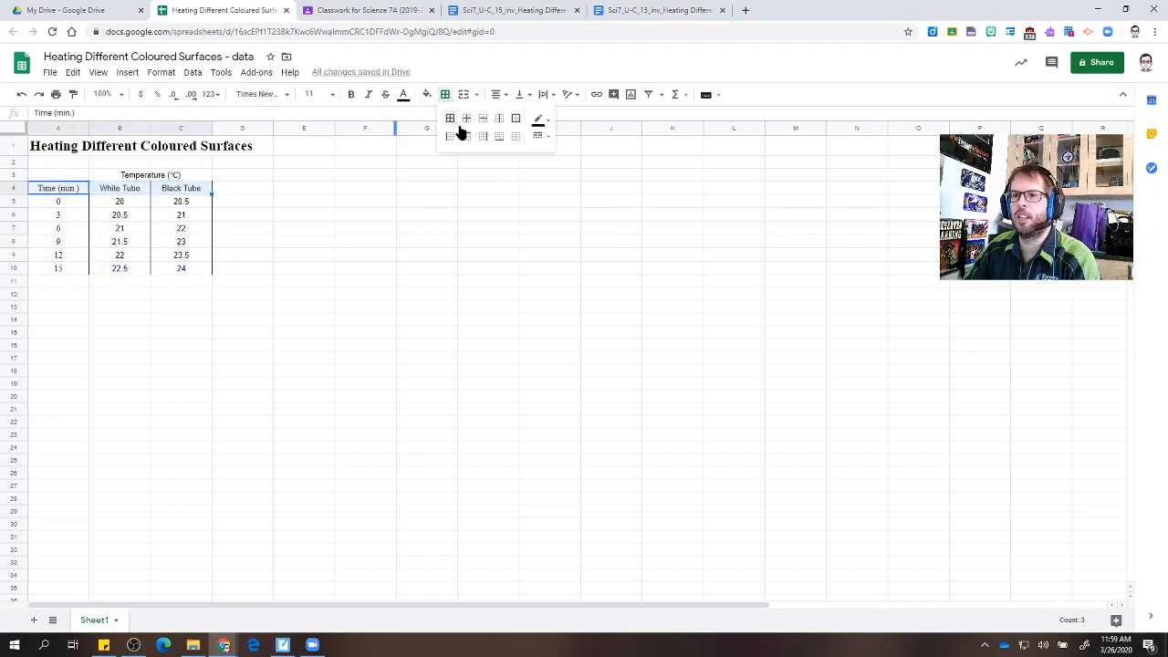
pyautogui.click(499, 135)
pyautogui.click(316, 216)
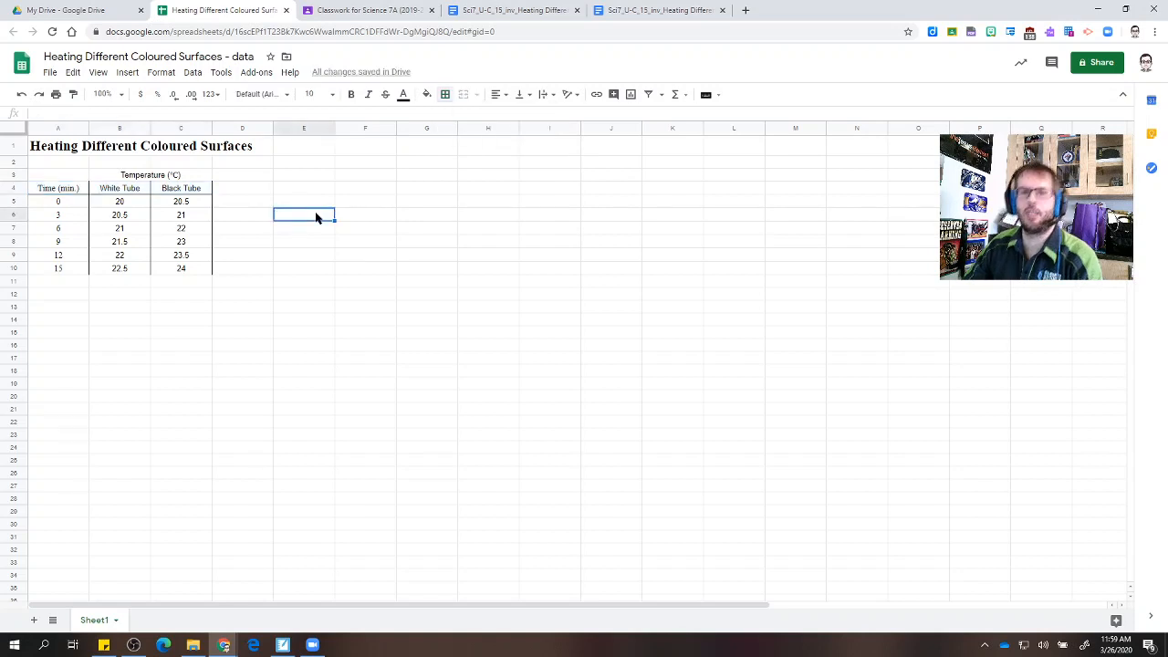
# Insert a chart from the table range A4:C10 and place it directly beside the table, starting near D4.
pyautogui.click(233, 246)
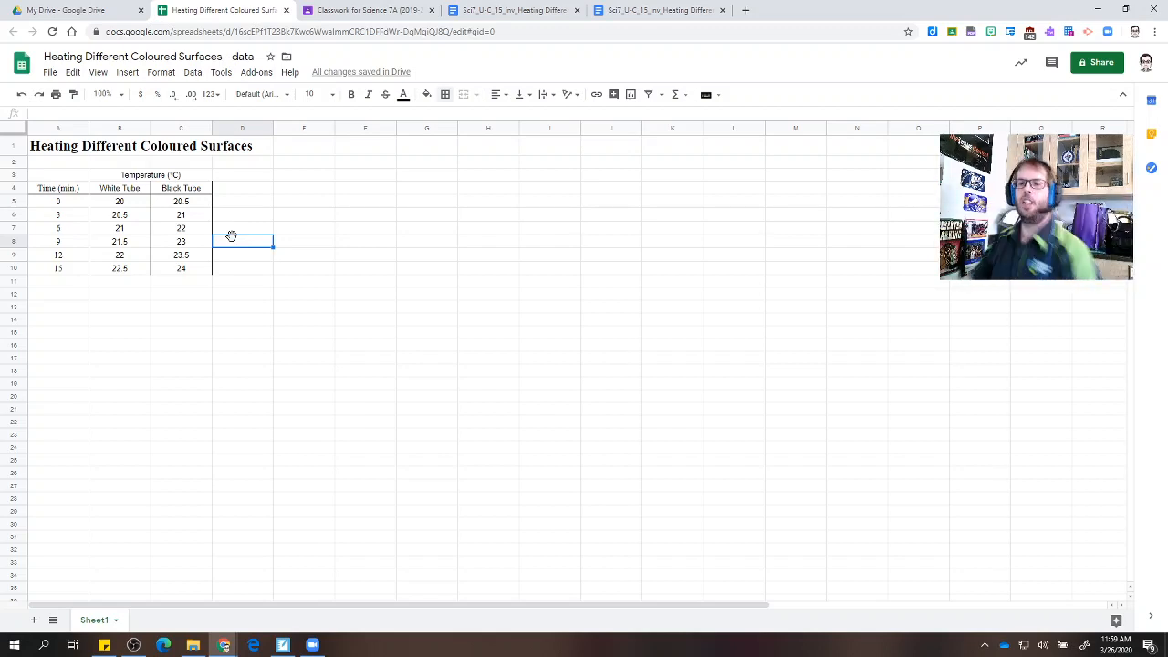
pyautogui.moveTo(55, 190); pyautogui.dragTo(189, 265)
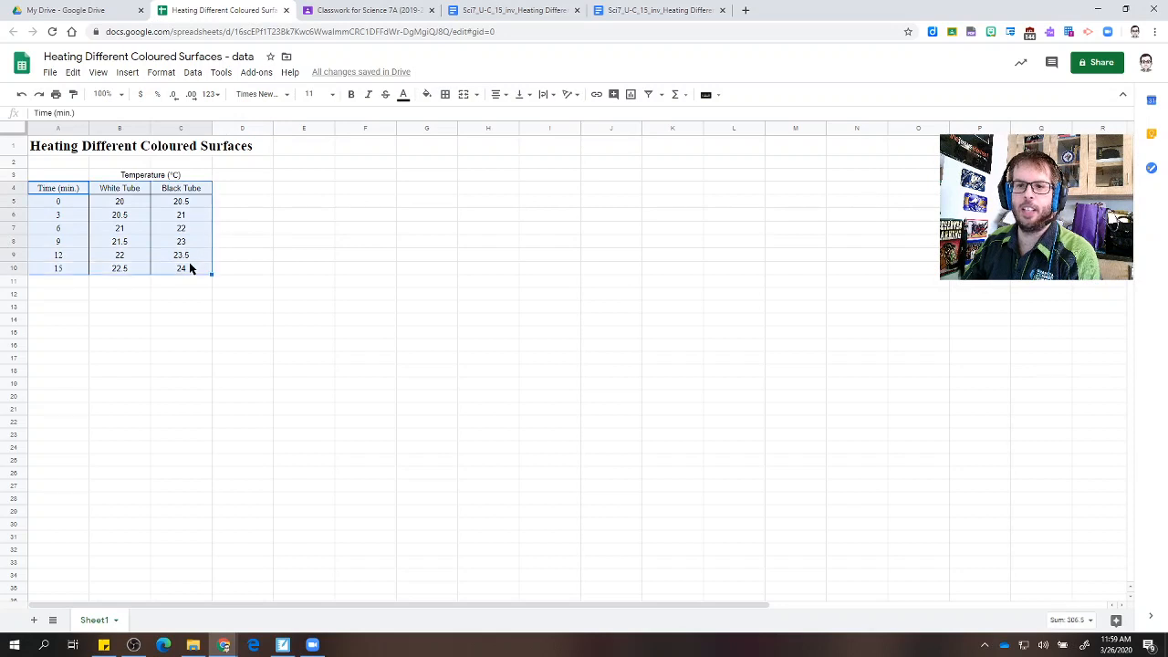
pyautogui.click(630, 95)
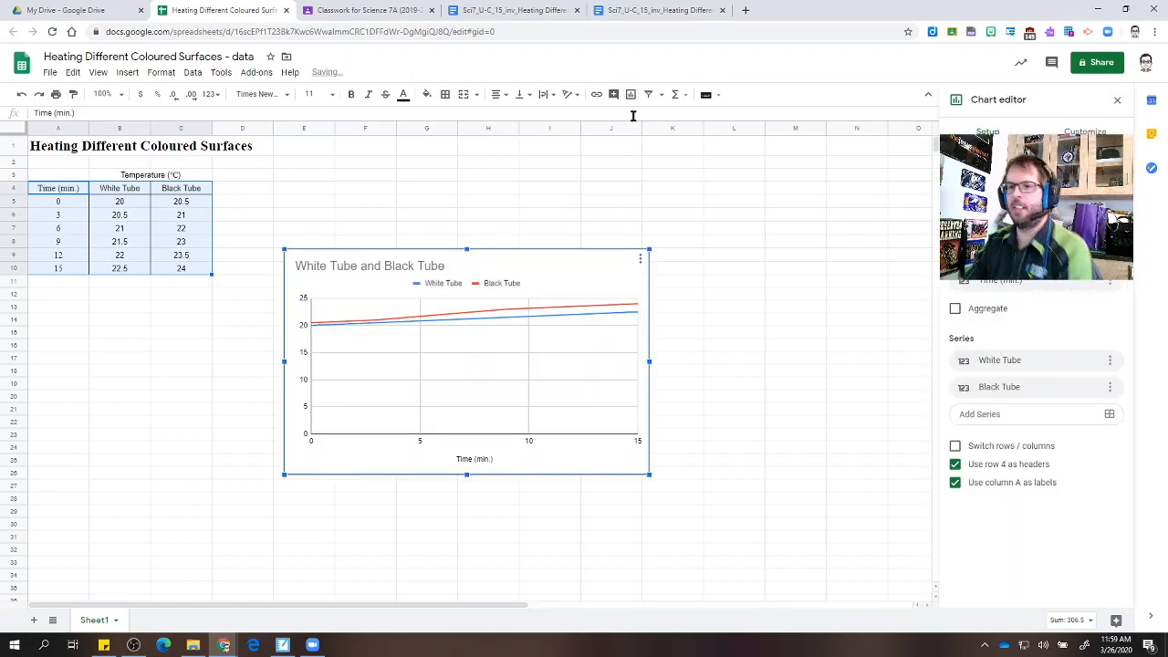
pyautogui.moveTo(600, 286); pyautogui.dragTo(487, 173)
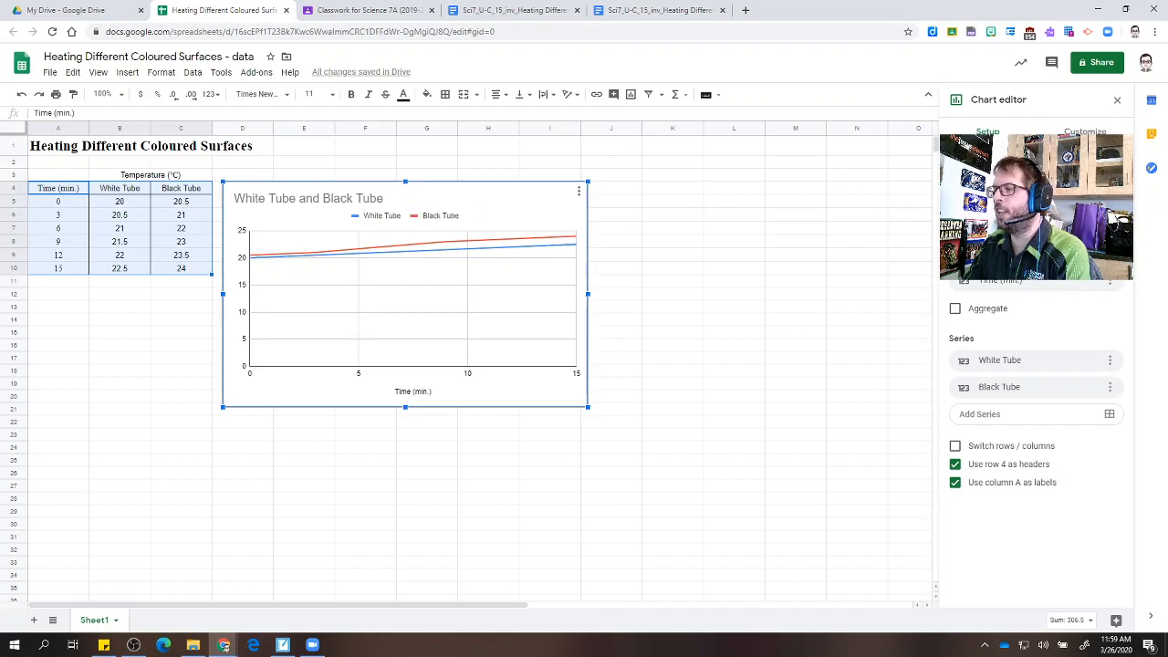
# Change the chart type from line to scatter chart.
pyautogui.click(1031, 177)
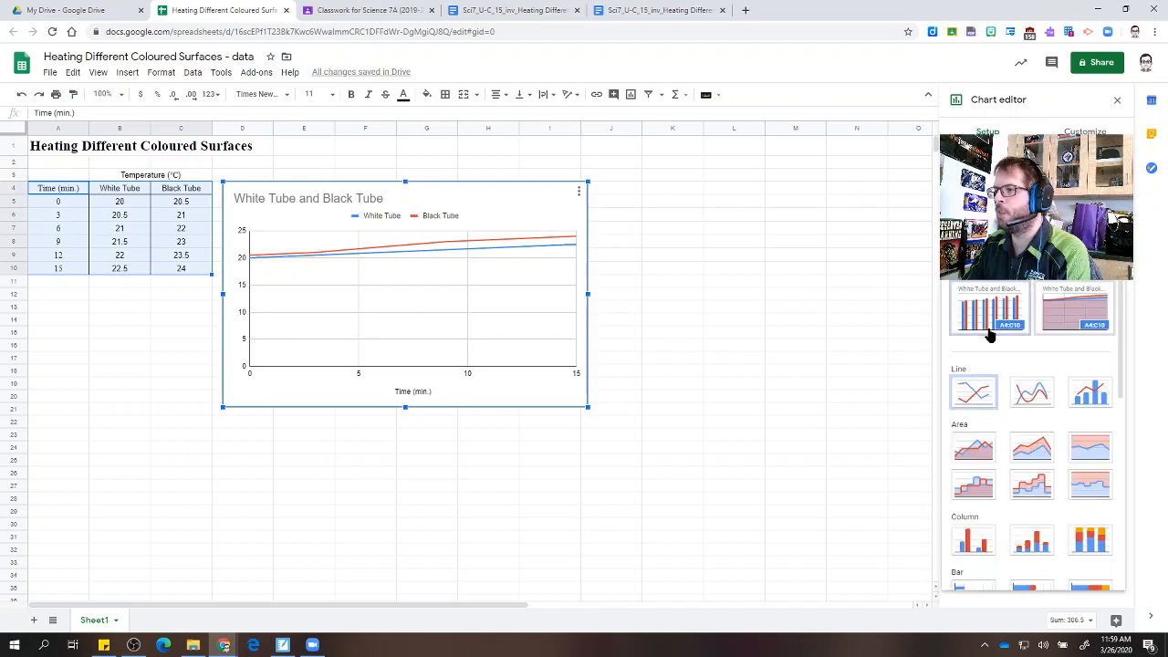
pyautogui.scroll(-3, 988, 337)
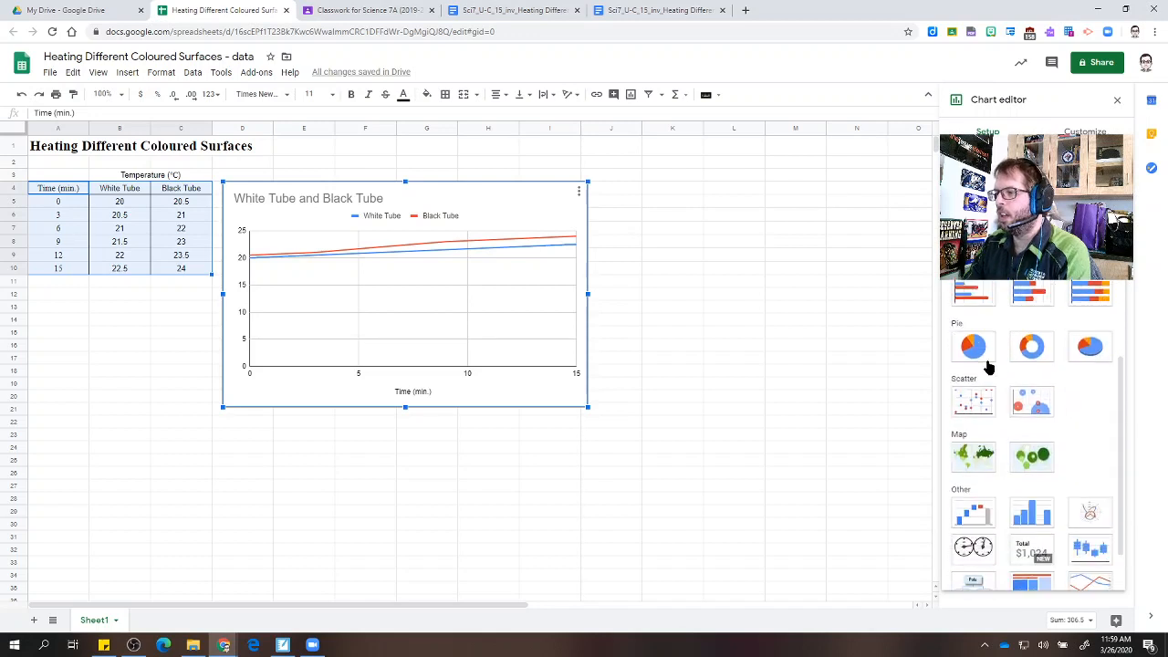
pyautogui.click(988, 408)
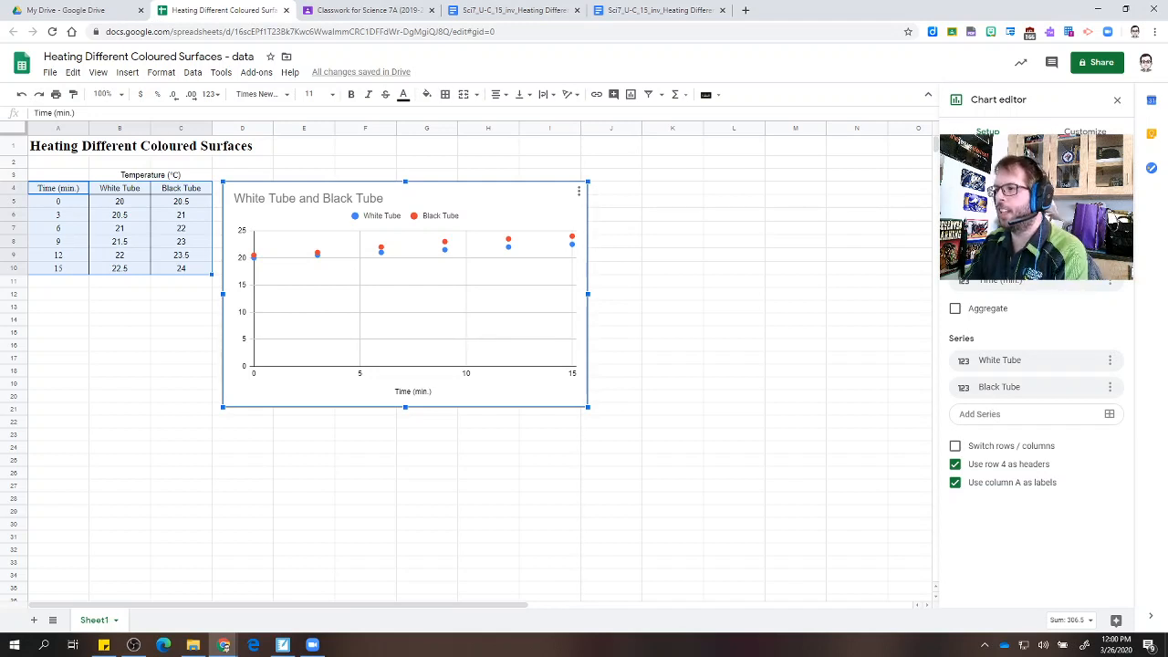
# Try the line chart type again for comparison and return the chart to a scatter chart.
pyautogui.click(1012, 180)
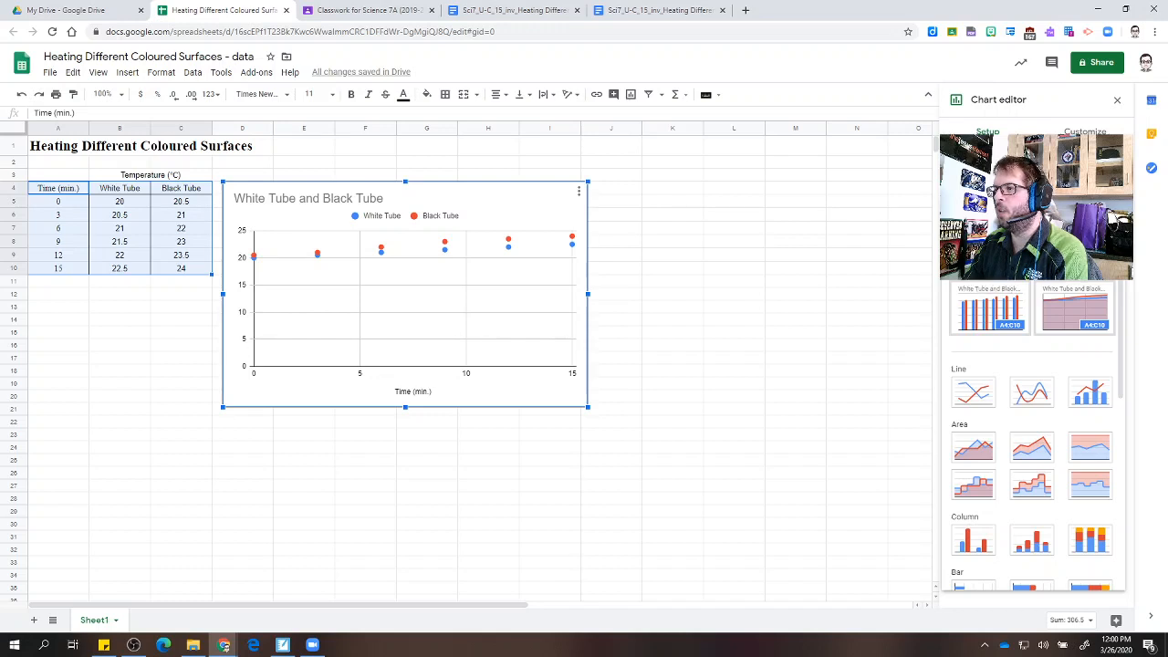
pyautogui.click(990, 246)
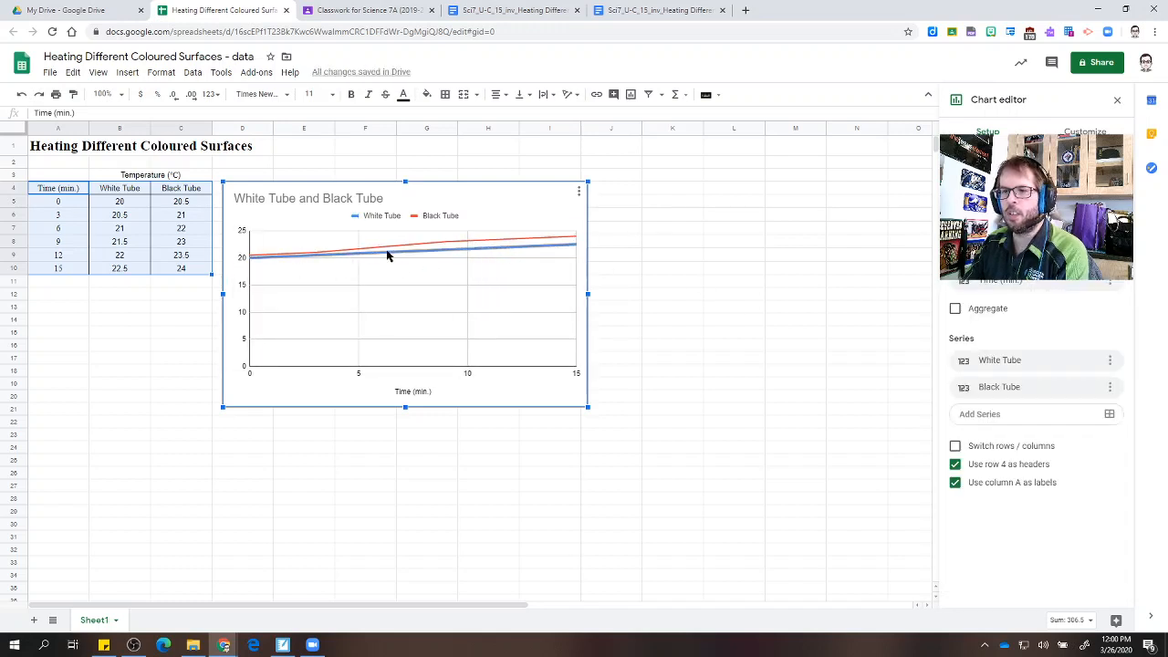
pyautogui.click(1004, 177)
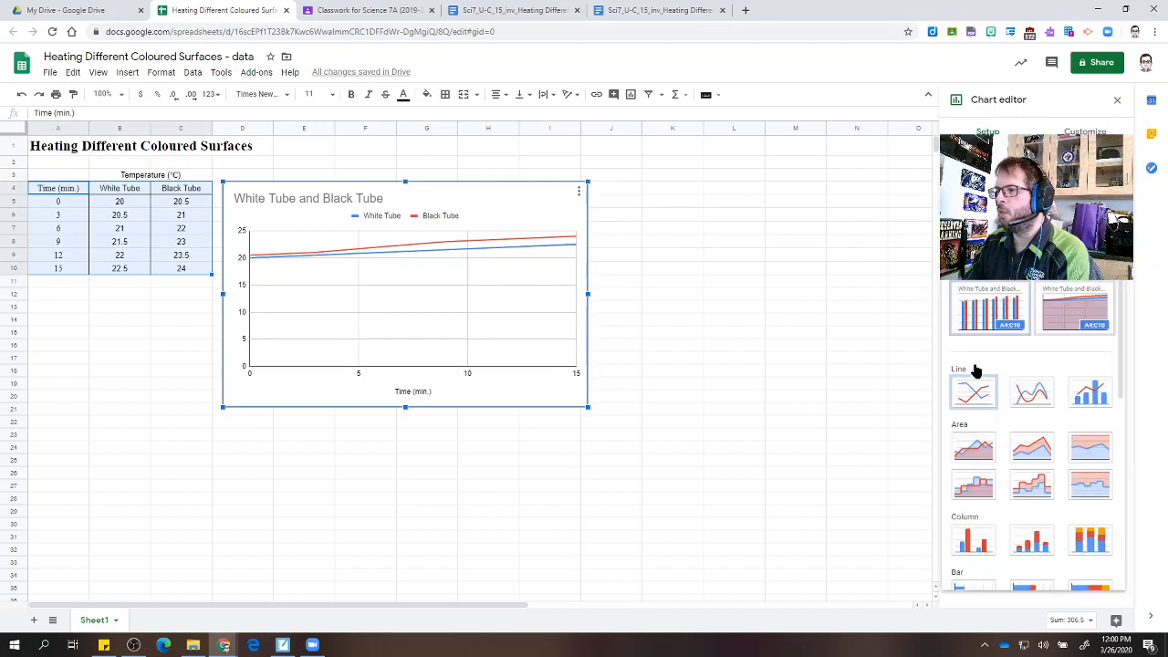
pyautogui.scroll(-3, 981, 389)
pyautogui.click(972, 524)
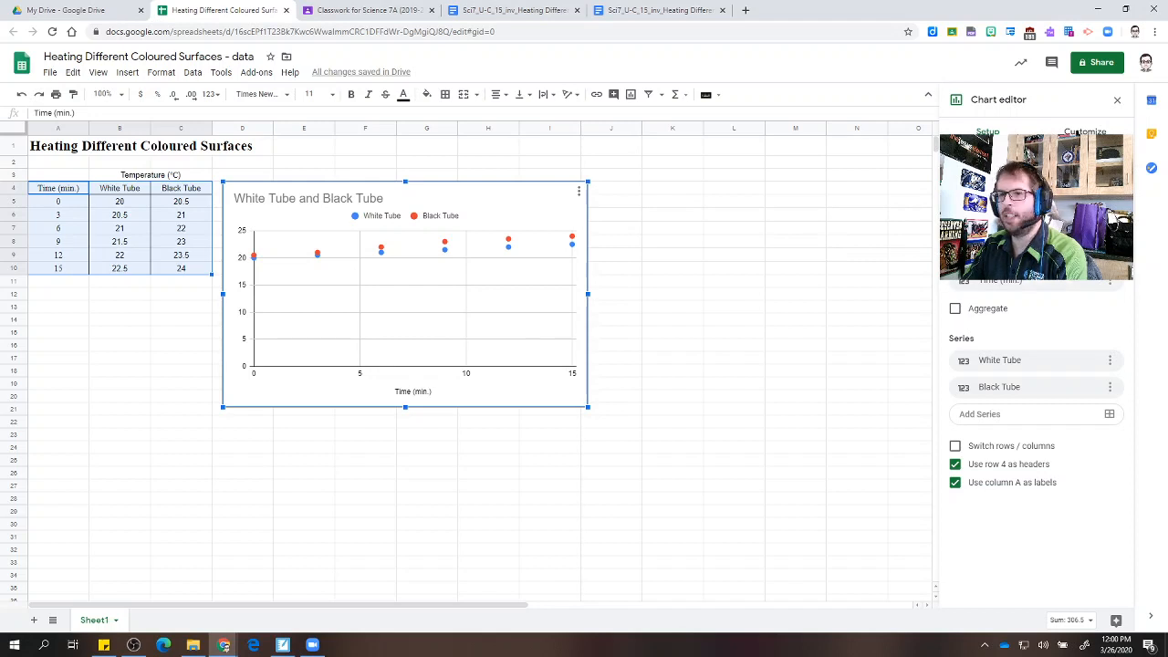
# Set the chart title to "Temperature of Diff. Coloured Surfaces over Time".
pyautogui.click(1070, 132)
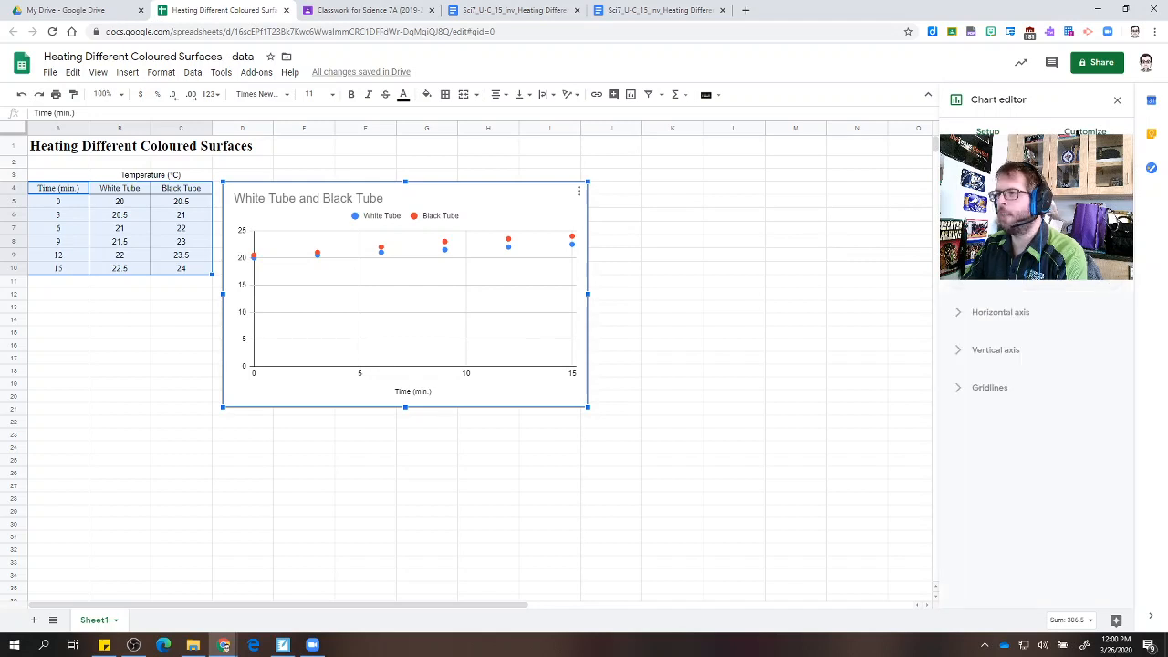
pyautogui.click(365, 203)
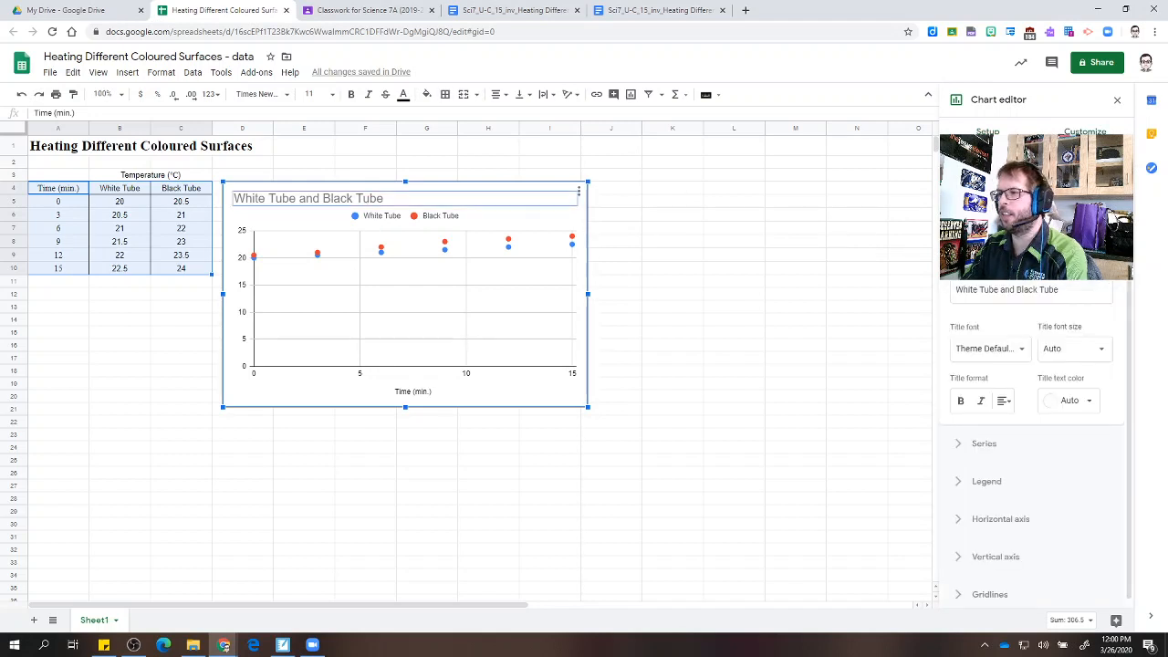
pyautogui.tripleClick(1000, 292)
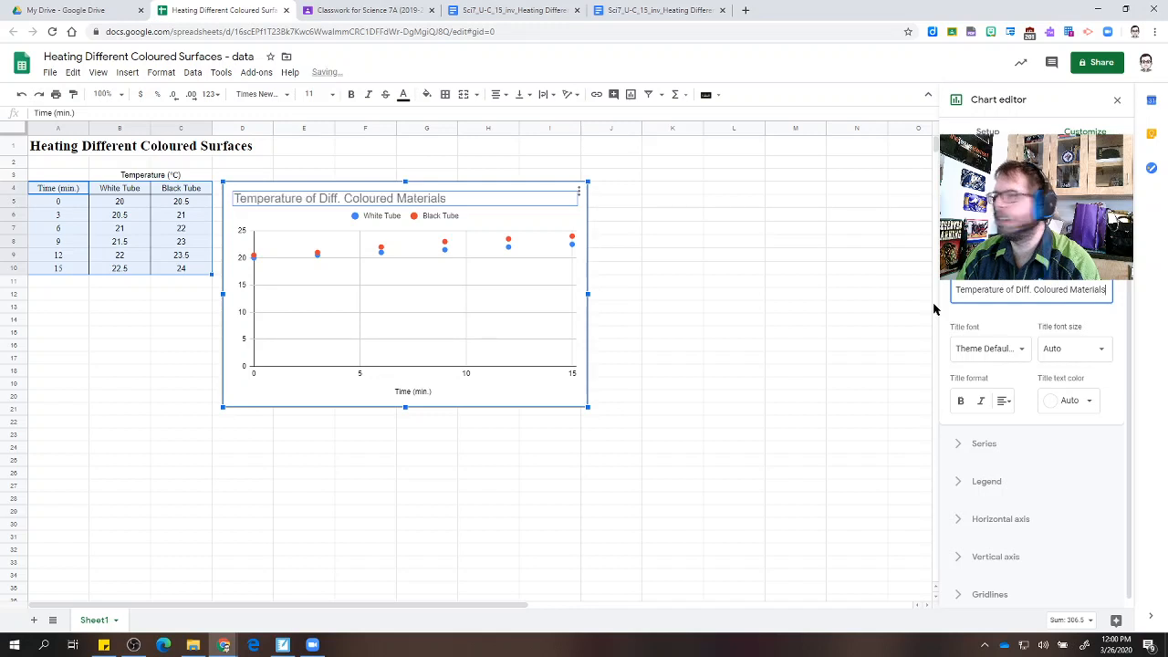
pyautogui.press('BackSpace')
pyautogui.press('BackSpace')
pyautogui.press('BackSpace')
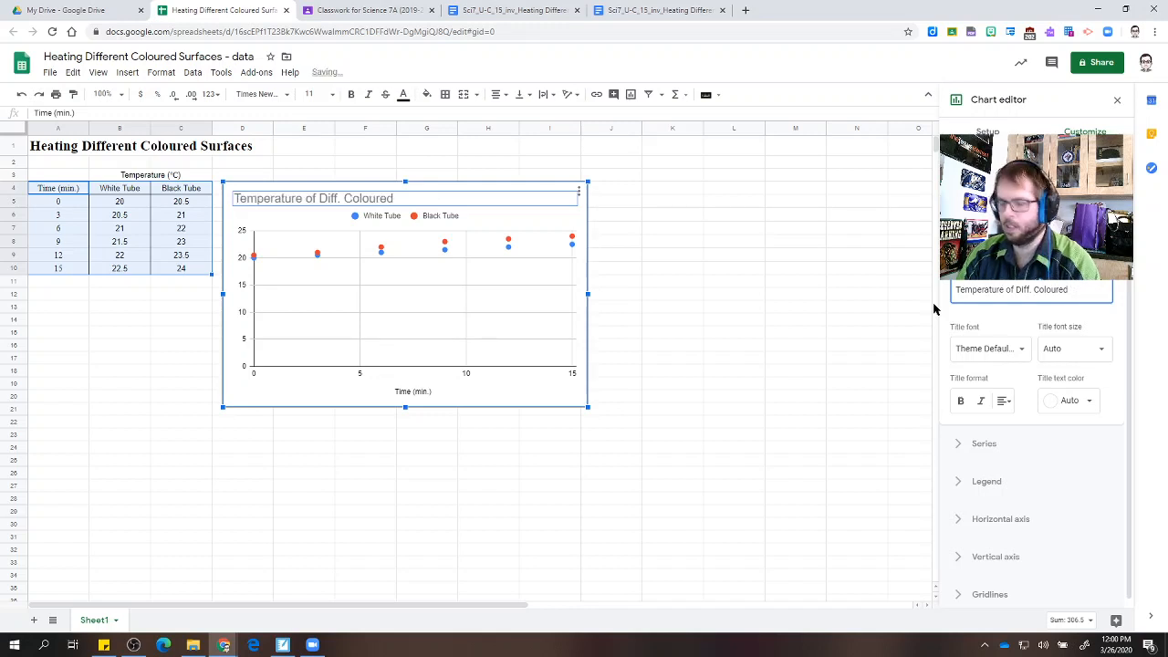
pyautogui.write('Surfaces over Time')
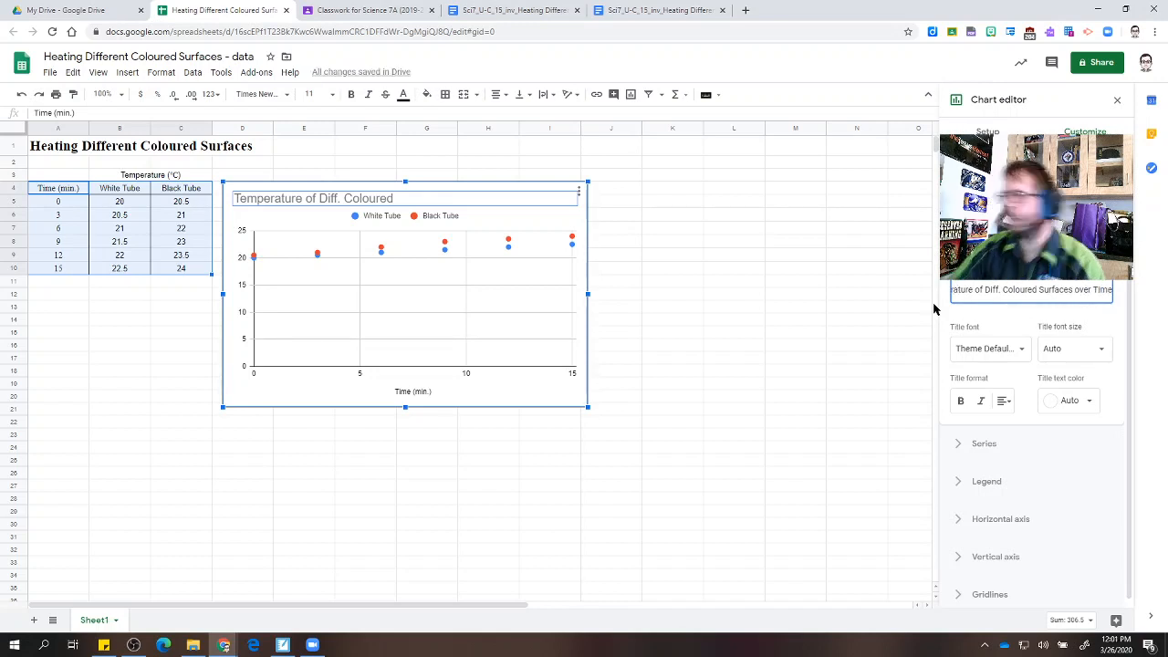
# Try font sizes 18, 20 and 24 on the chart title for comparison.
pyautogui.click(1062, 351)
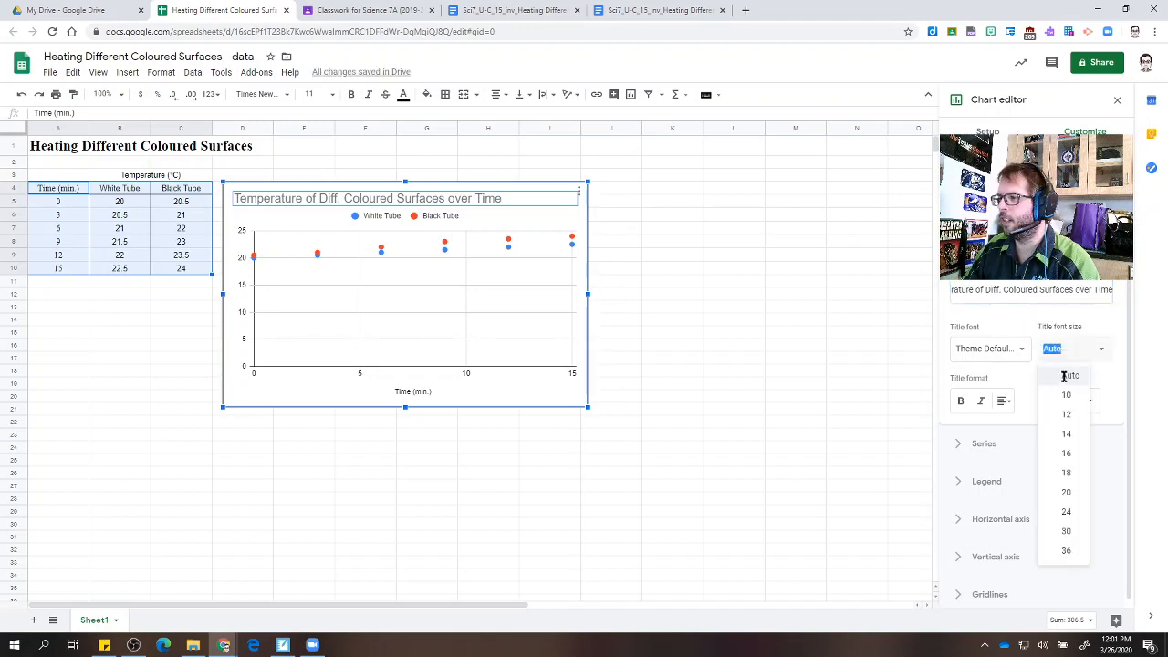
pyautogui.click(1069, 481)
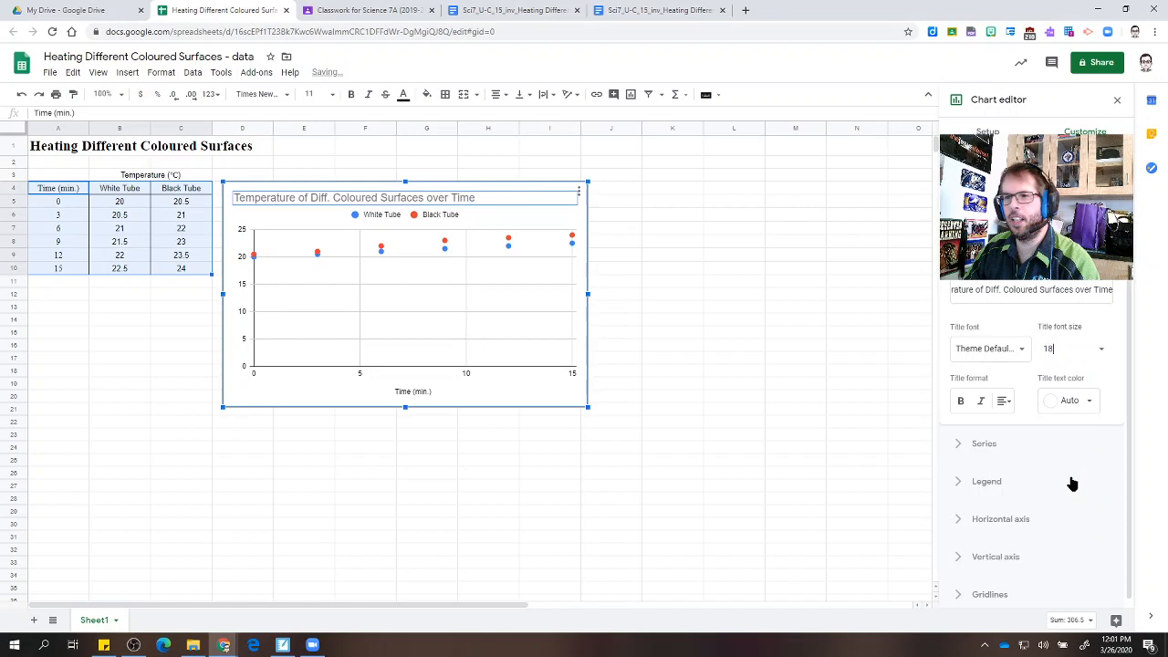
pyautogui.click(1101, 351)
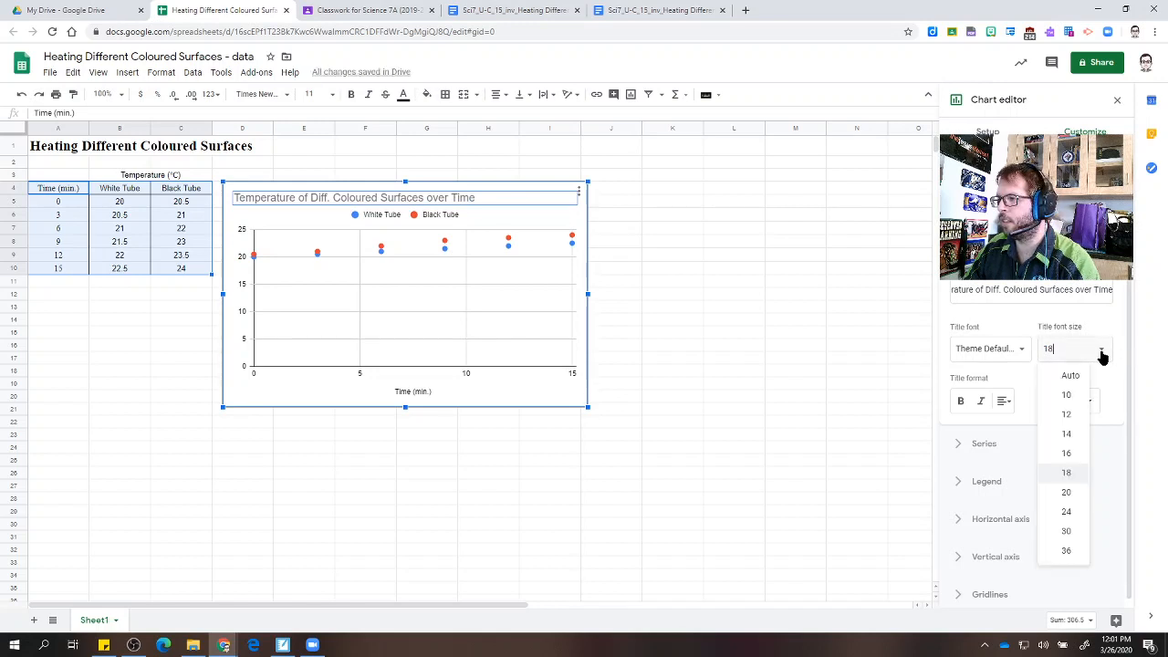
pyautogui.click(1062, 492)
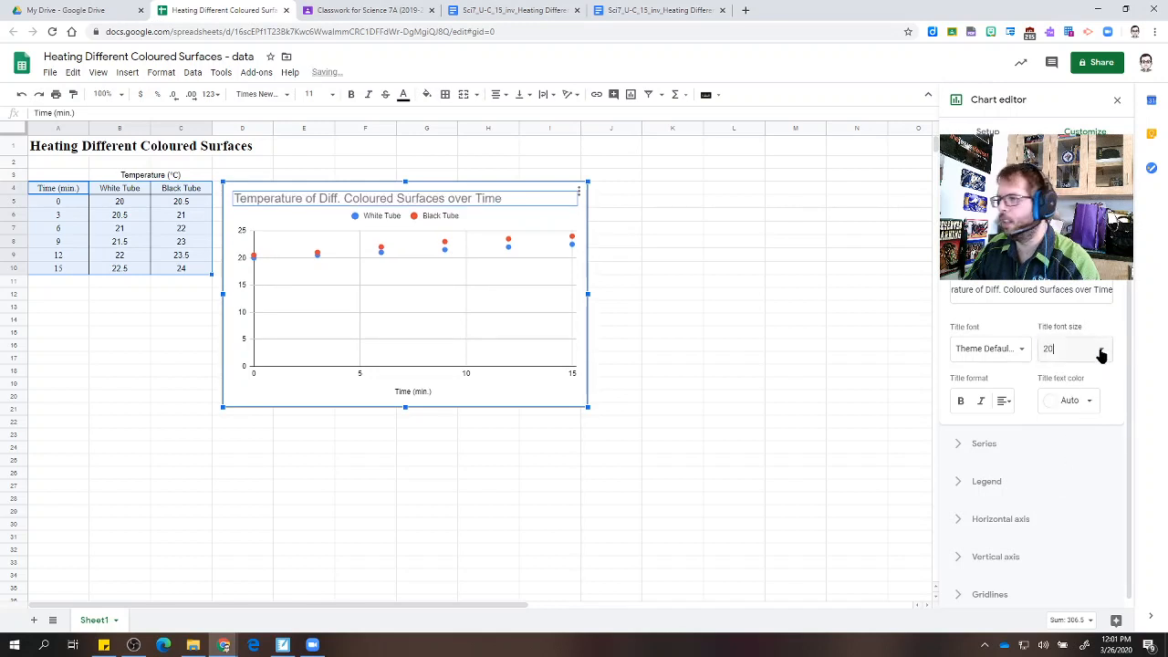
pyautogui.click(1098, 352)
pyautogui.click(1066, 513)
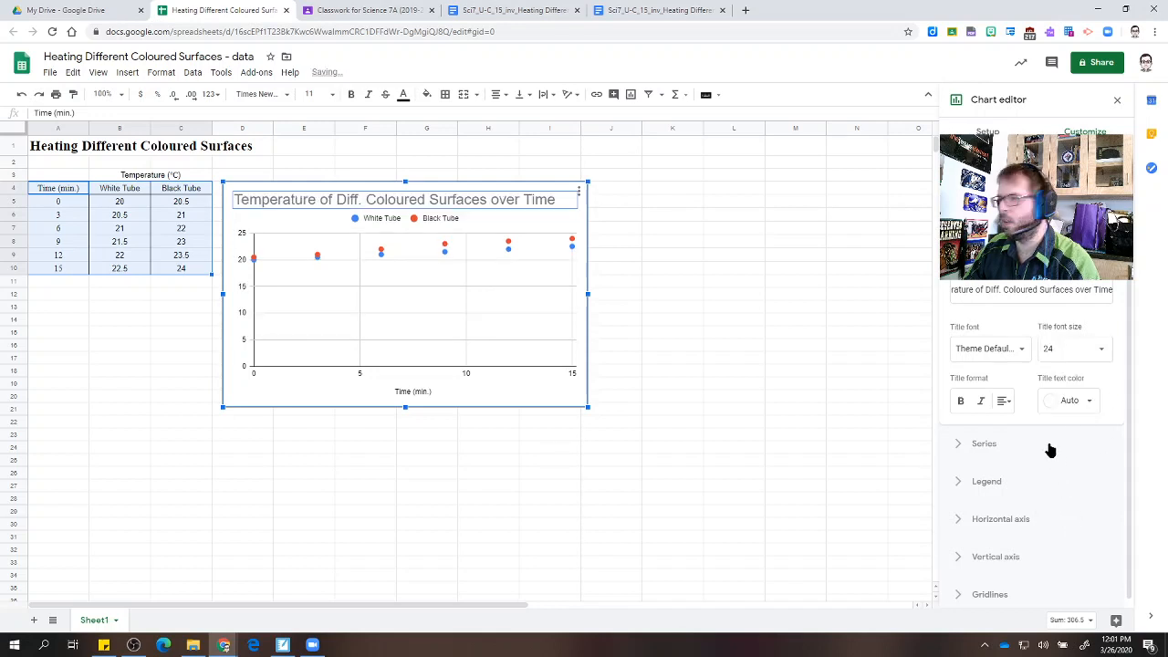
# Format the chart title as bold and centred at font size 20.
pyautogui.click(961, 402)
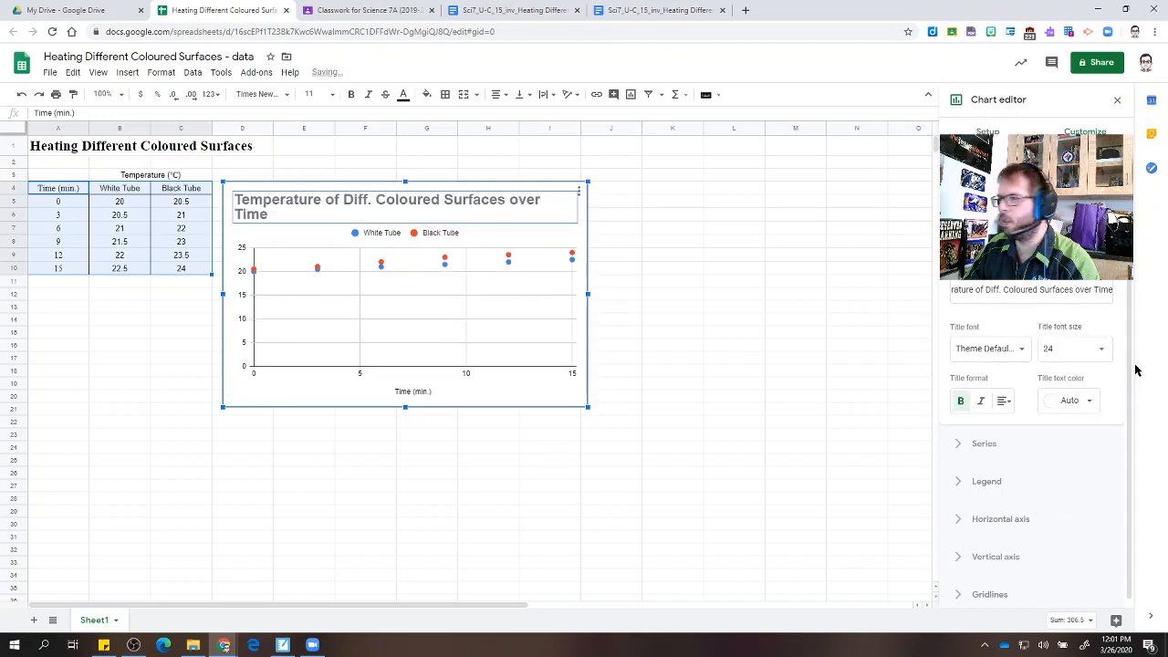
pyautogui.click(1103, 354)
pyautogui.click(1064, 496)
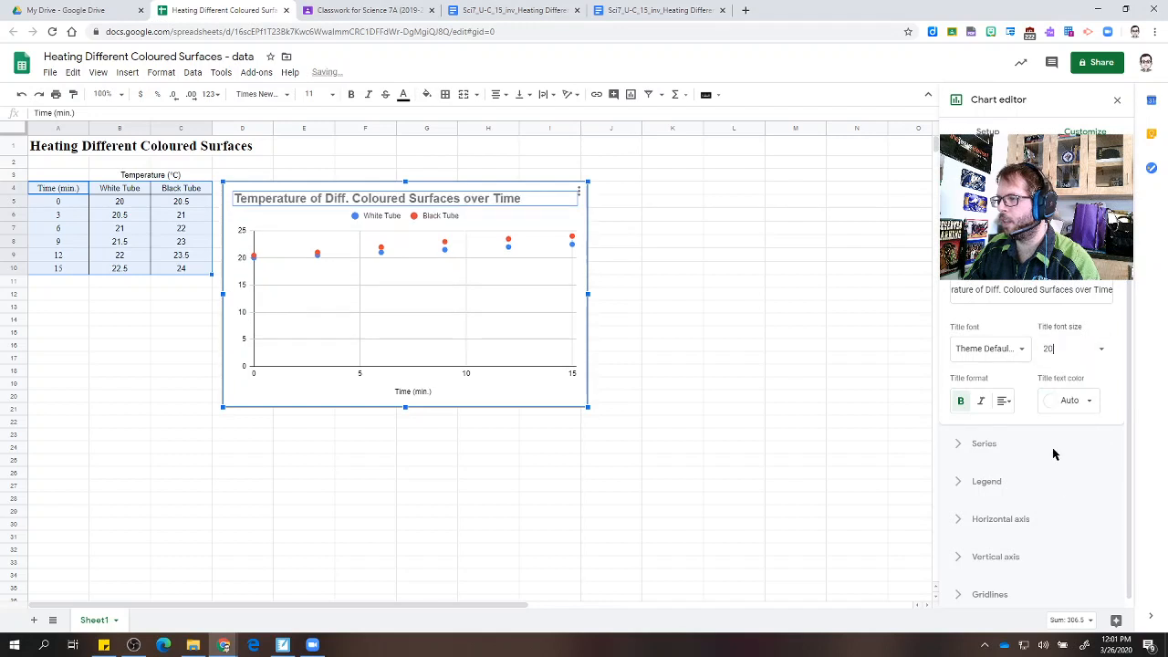
pyautogui.click(1006, 399)
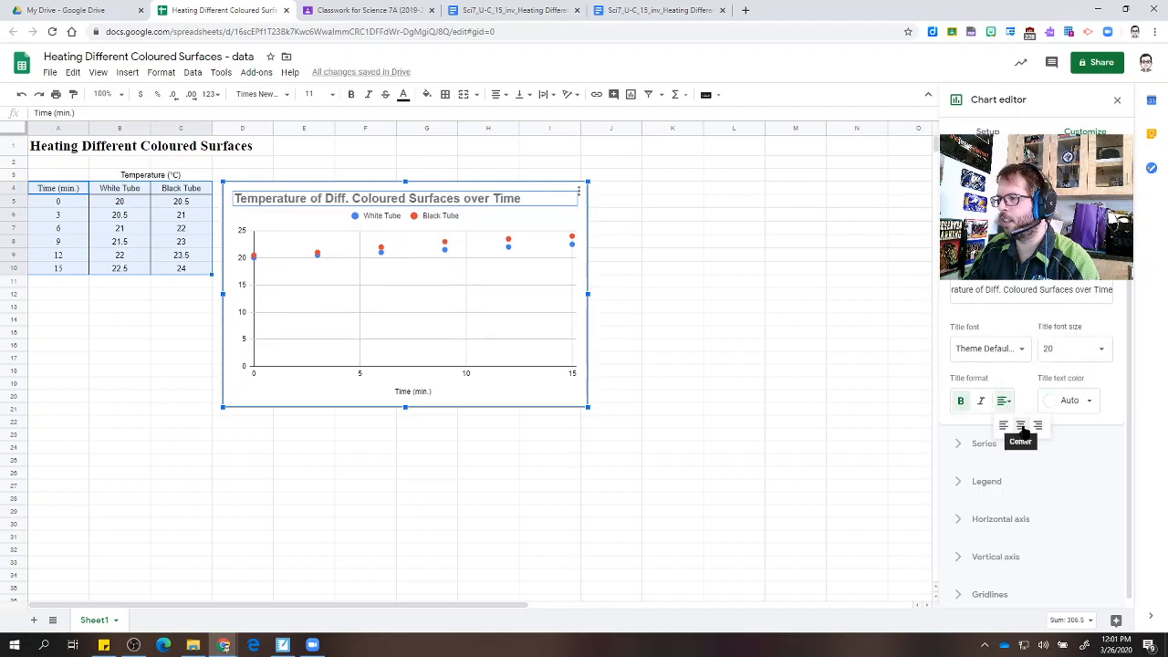
pyautogui.click(1021, 427)
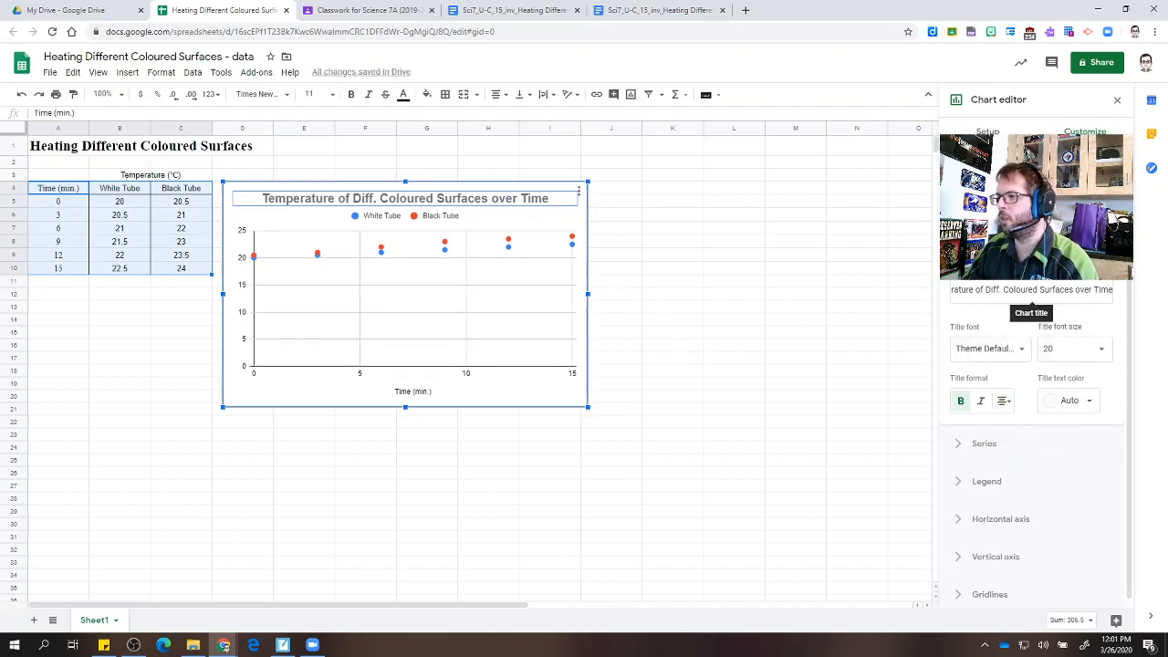
# Select the vertical axis title for editing and enter "Temperature (" as its beginning.
pyautogui.scroll(-3, 1018, 365)
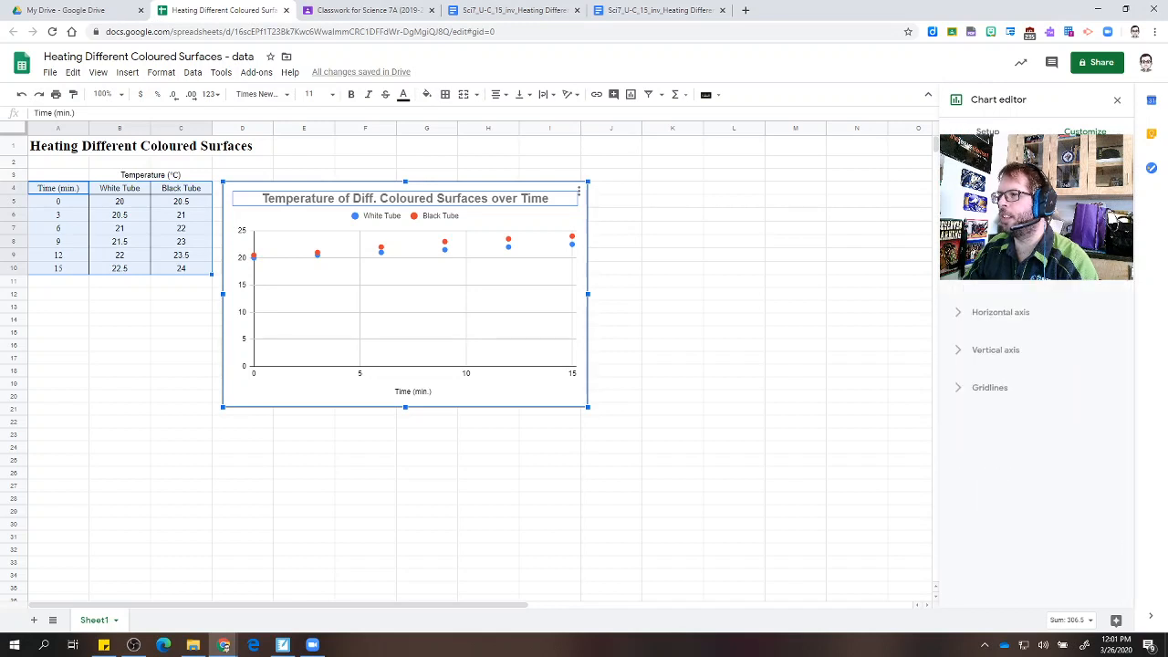
pyautogui.scroll(3, 1036, 438)
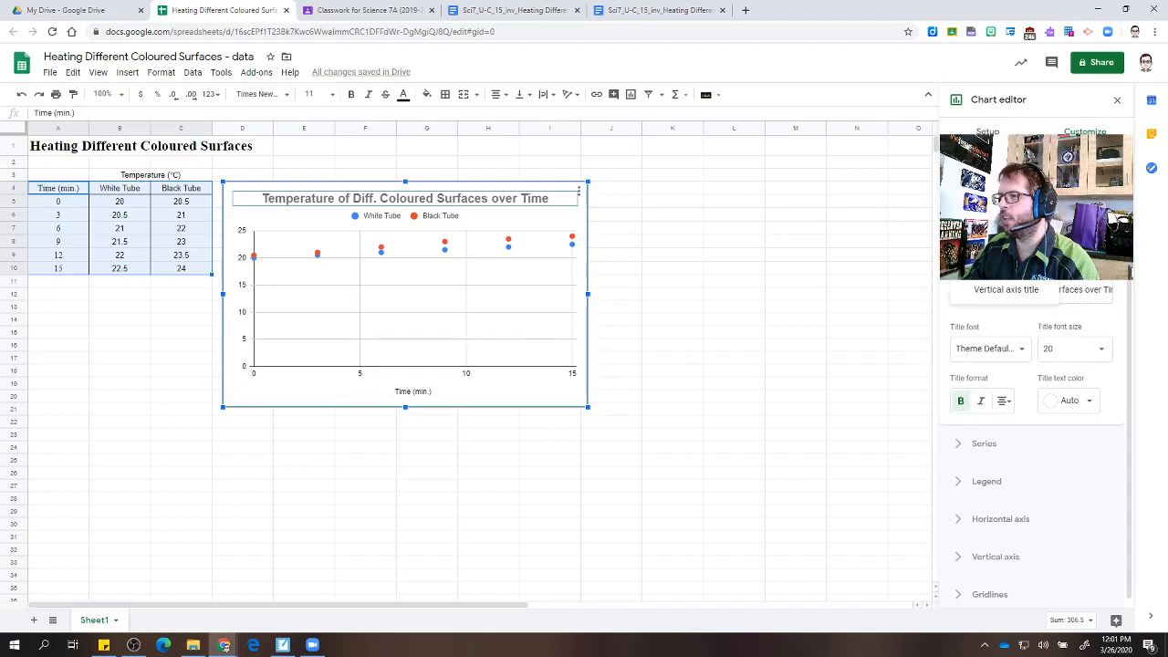
pyautogui.click(1006, 292)
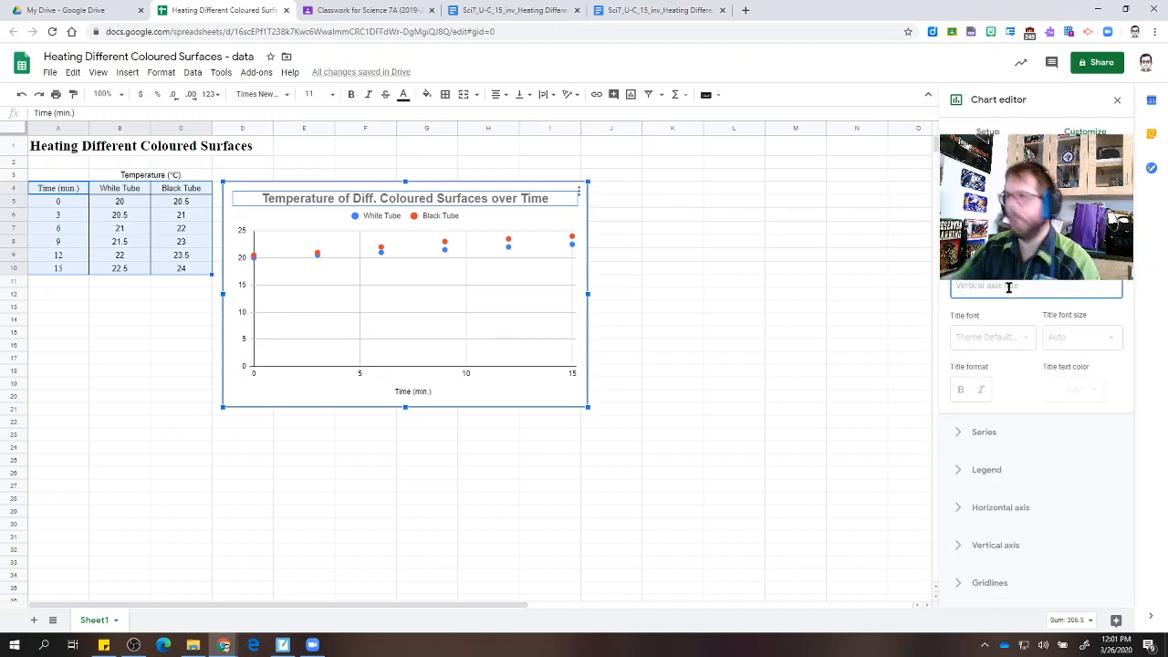
pyautogui.write('Temper')
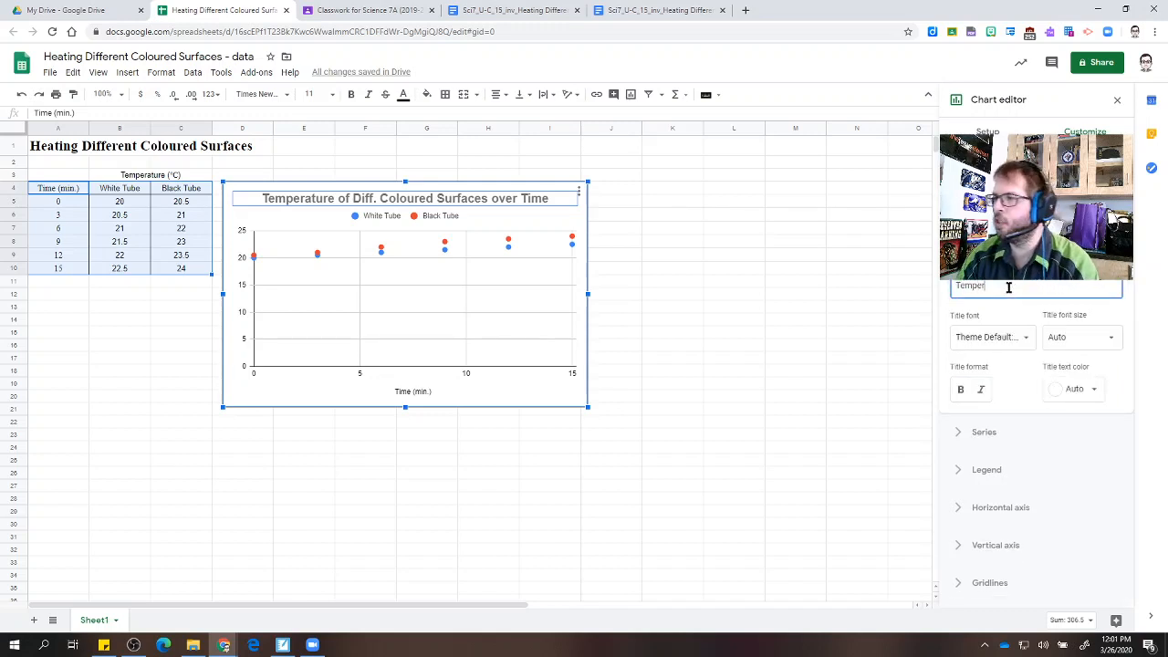
pyautogui.write('ature (')
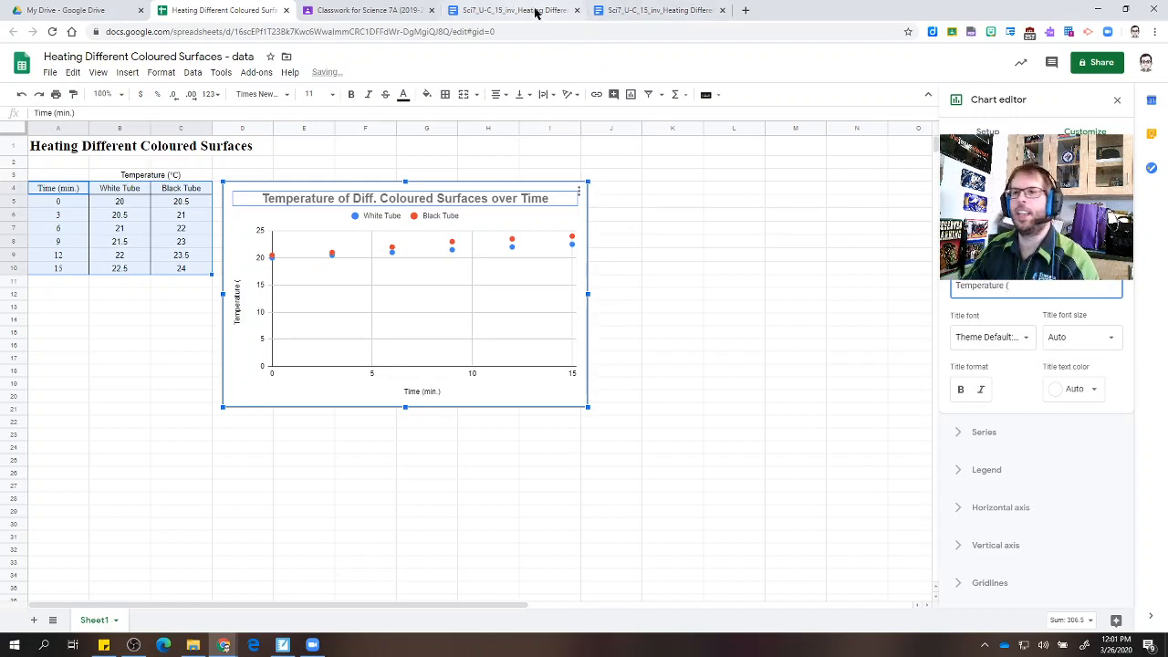
# Copy the °C unit from the White Tube temperature heading in the worksheet document and complete the chart's vertical axis title as "Temperature (°C)".
pyautogui.click(534, 12)
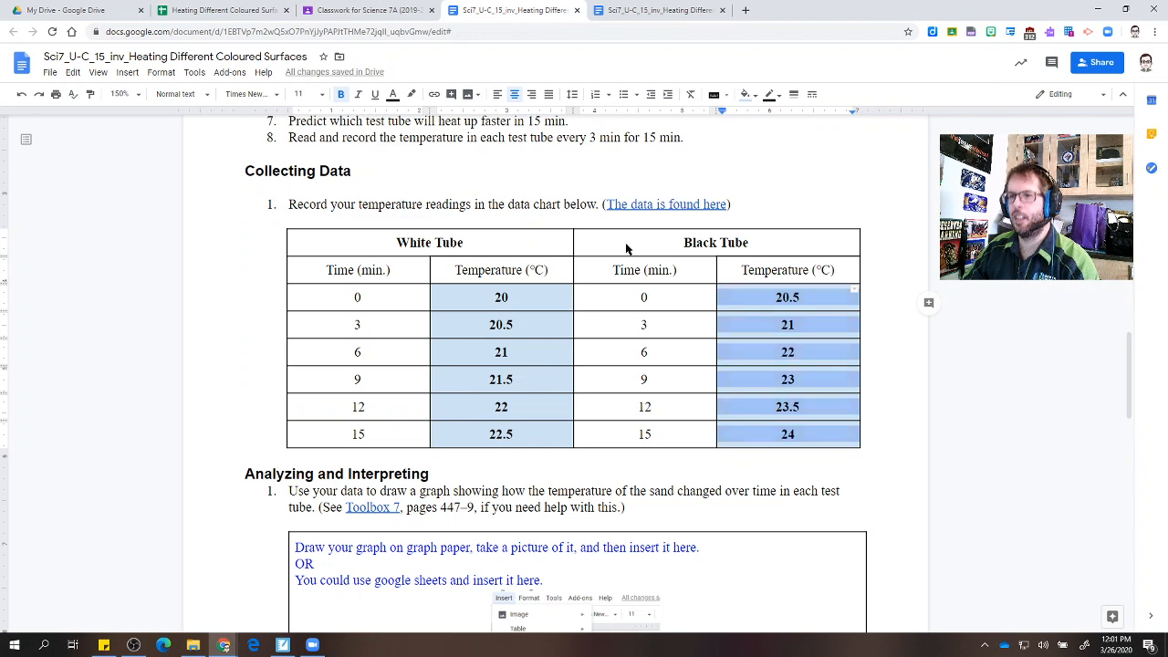
pyautogui.click(531, 270)
pyautogui.moveTo(530, 270); pyautogui.dragTo(538, 266)
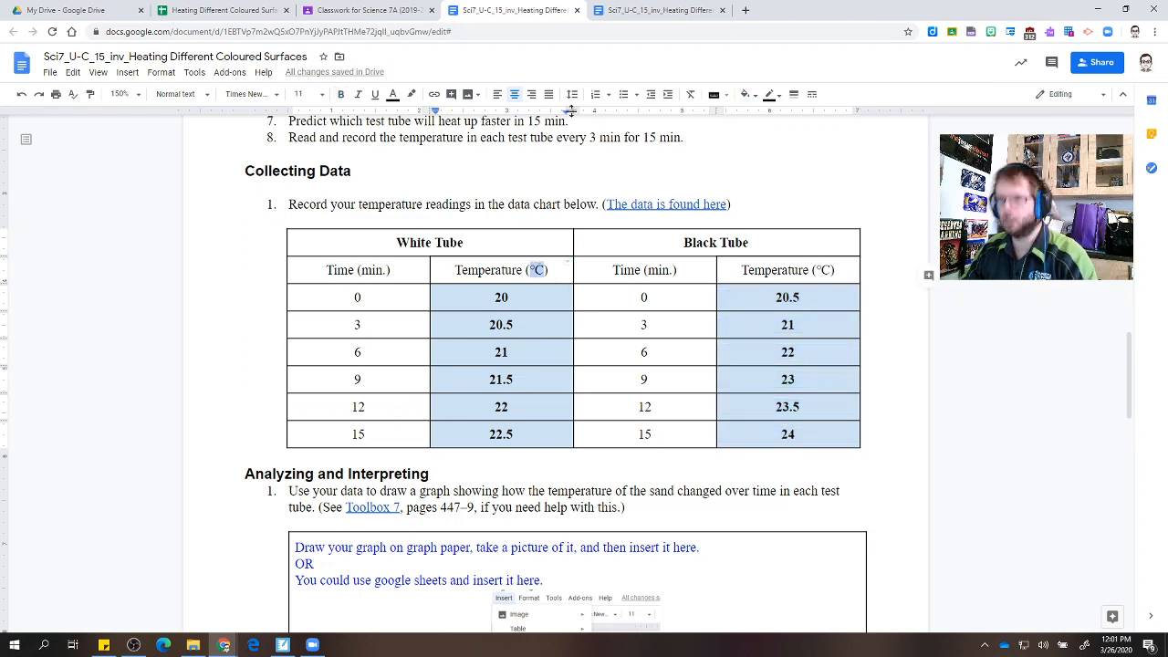
pyautogui.click(657, 10)
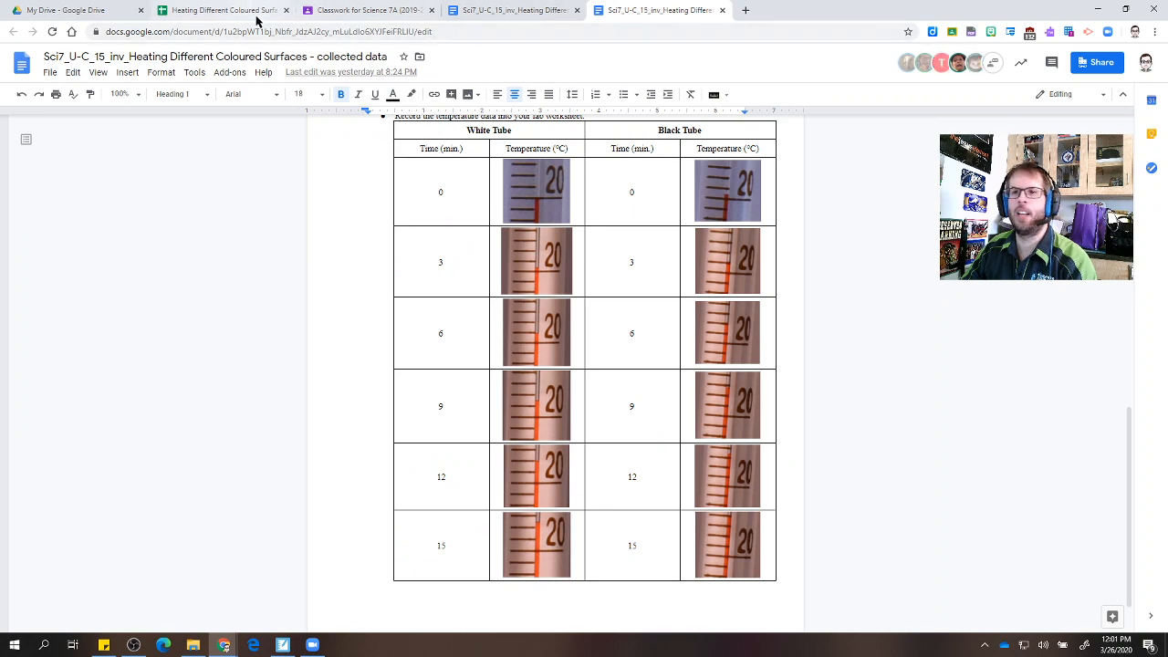
pyautogui.click(250, 15)
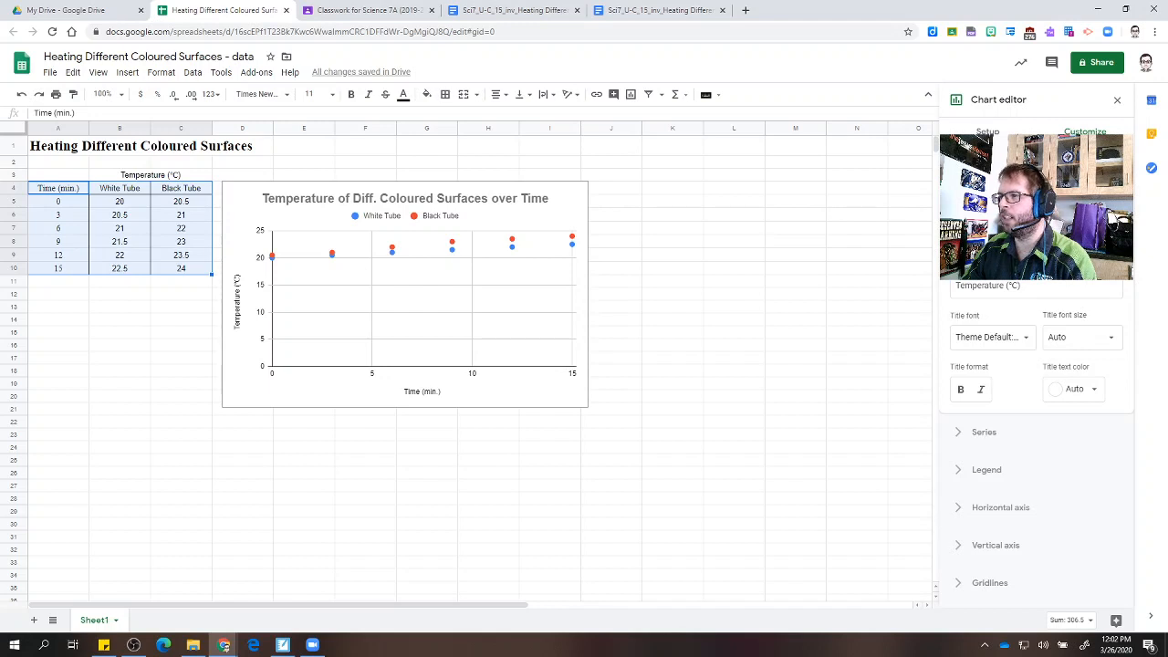
# Set the chart legend's position to Right and close the legend settings.
pyautogui.scroll(-2, 1036, 410)
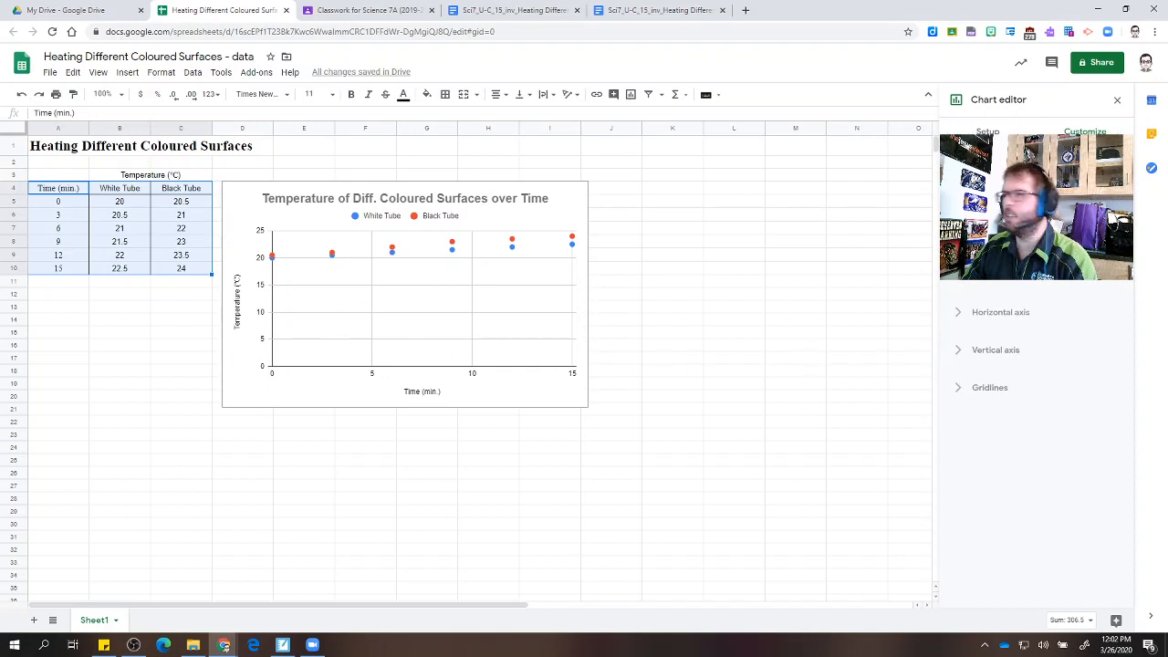
pyautogui.click(964, 283)
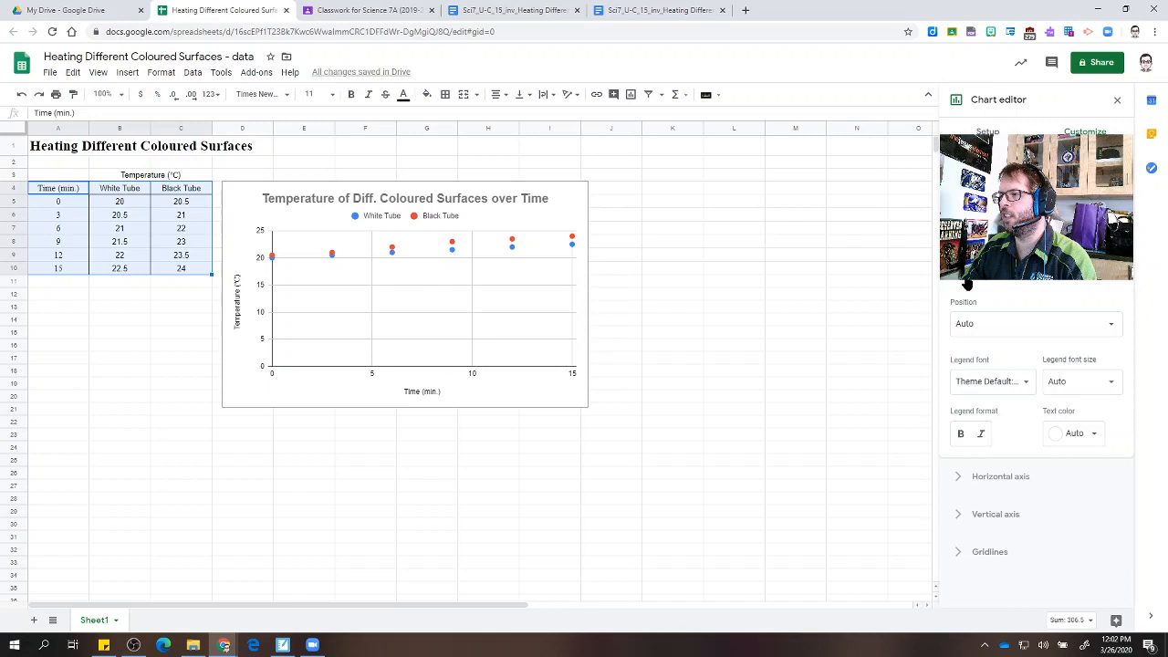
pyautogui.click(976, 330)
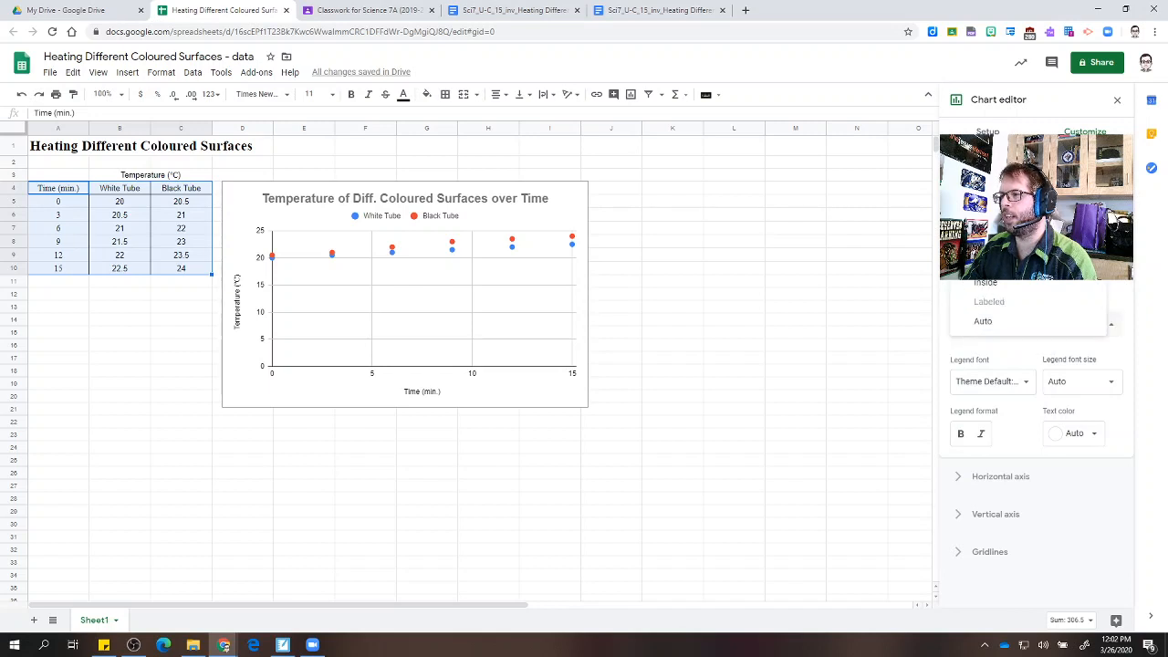
pyautogui.click(986, 262)
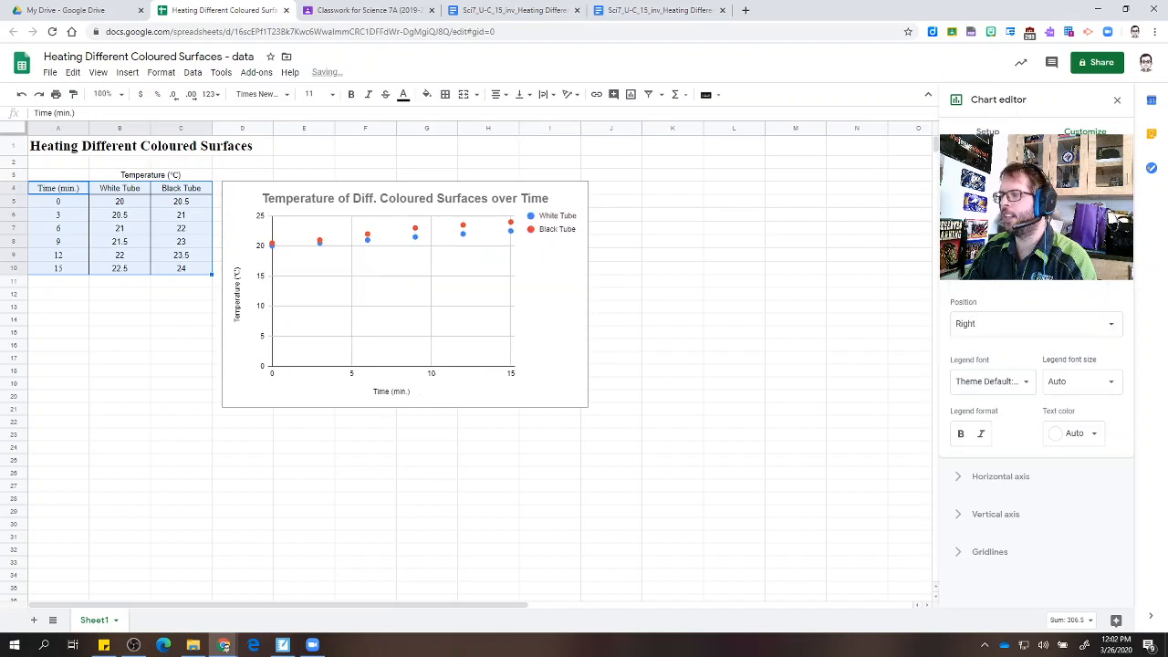
pyautogui.click(959, 282)
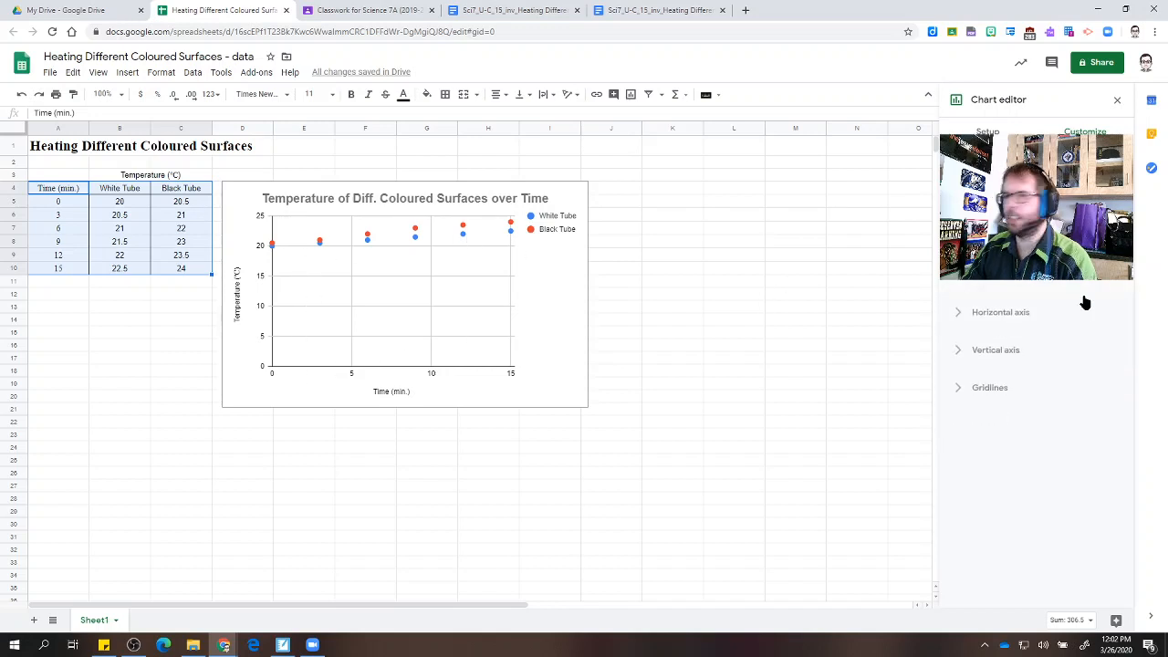
# Set the vertical axis range to a minimum of 15 and a maximum of 25.
pyautogui.click(959, 356)
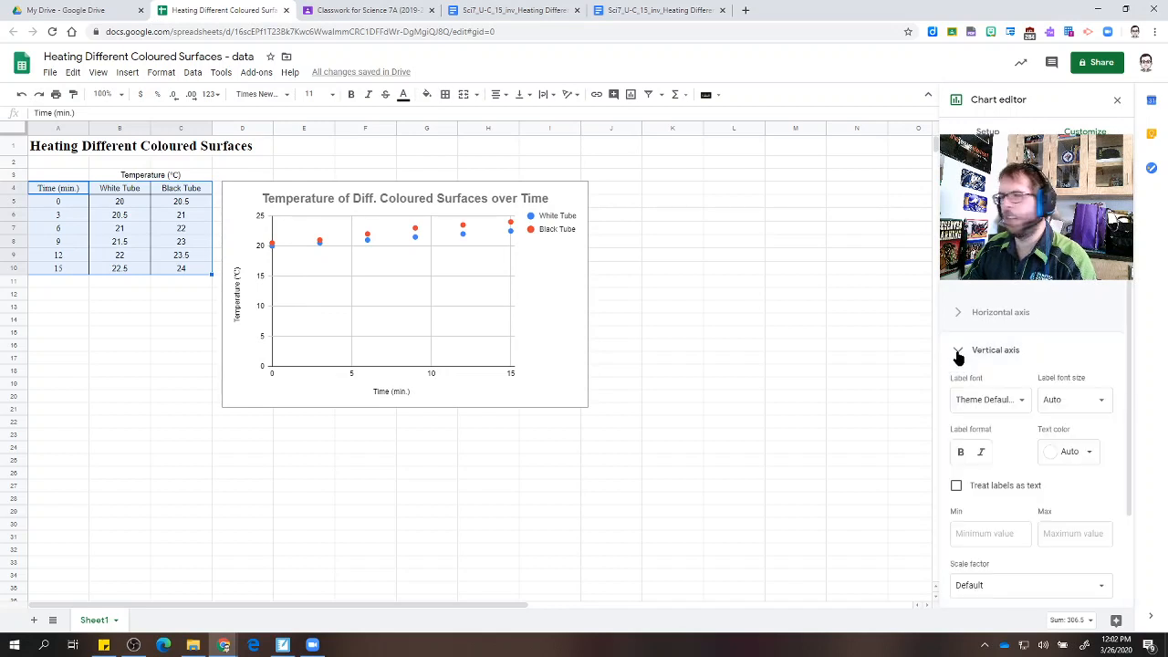
pyautogui.scroll(-2, 1013, 447)
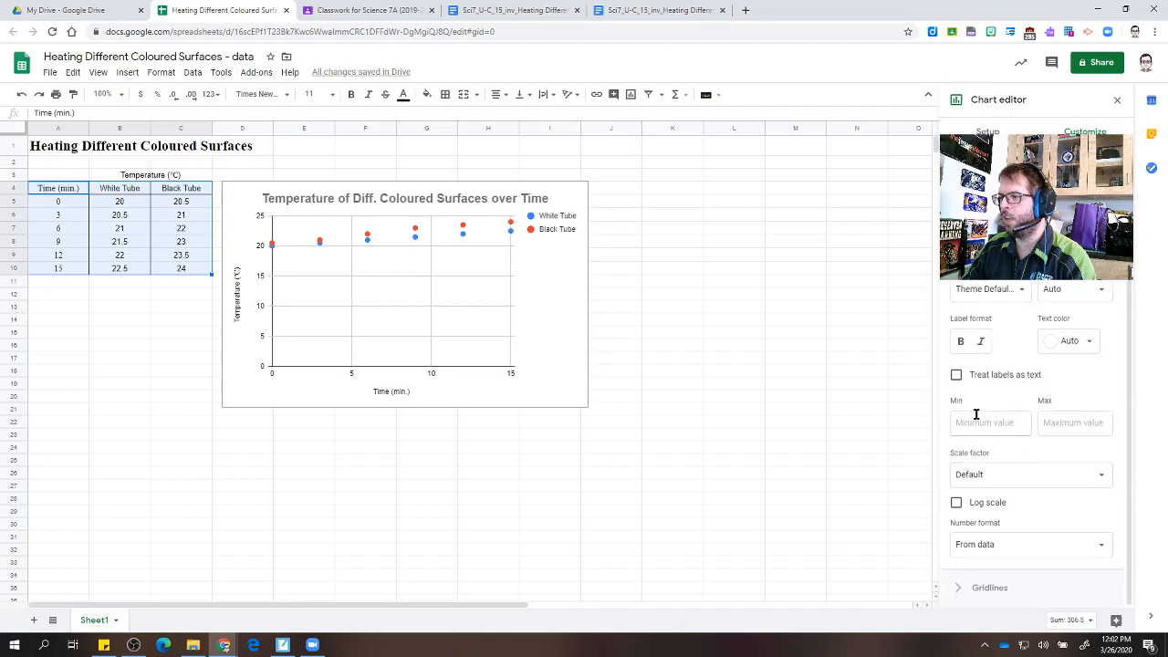
pyautogui.click(975, 419)
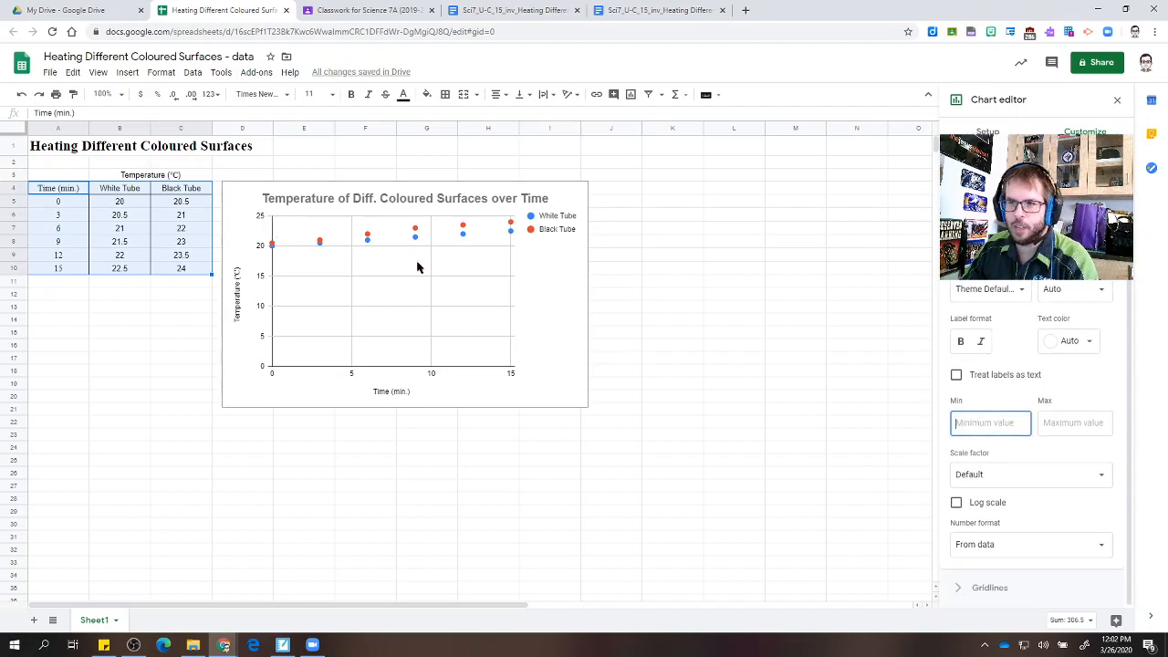
pyautogui.write('15')
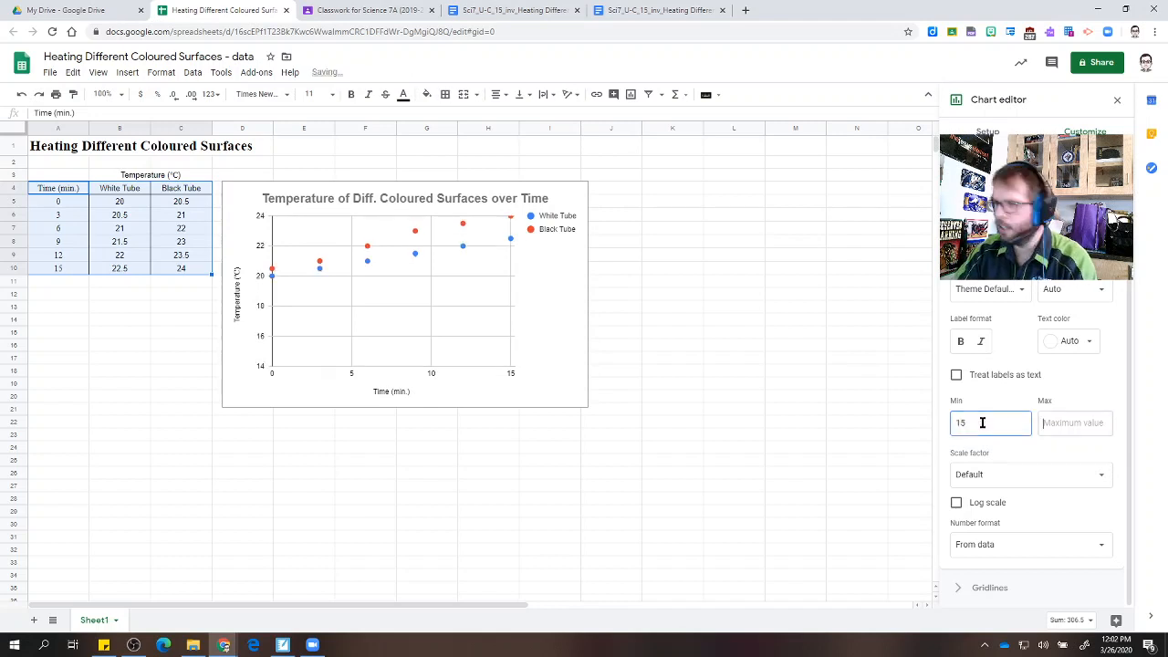
pyautogui.press('Tab')
pyautogui.write('25')
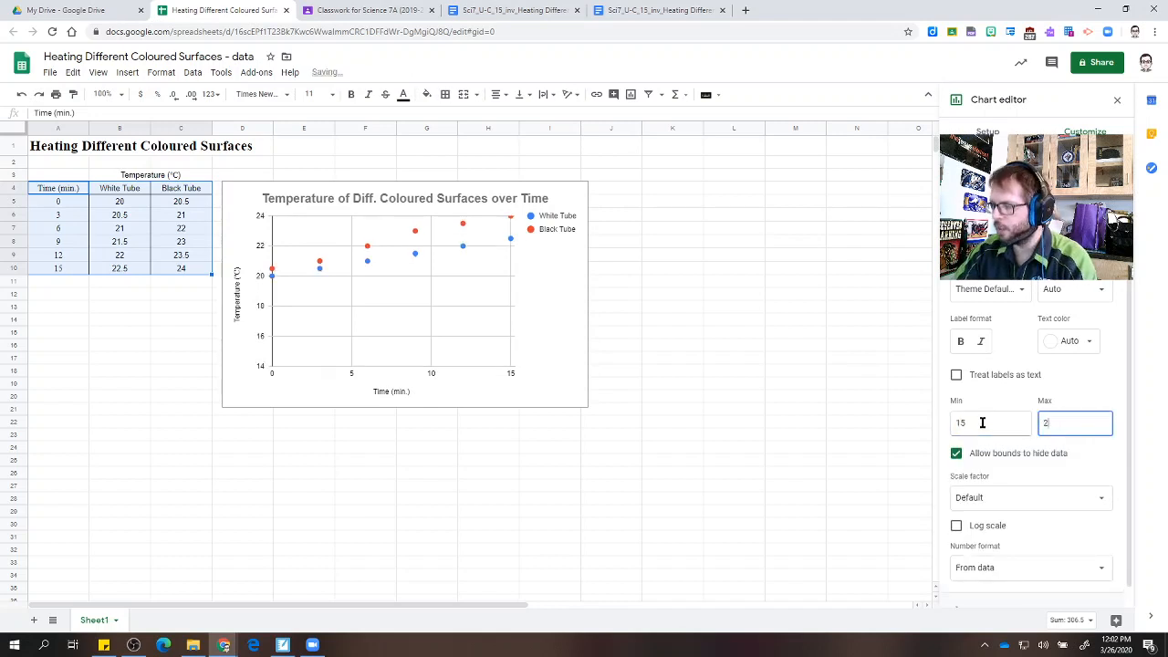
pyautogui.click(1034, 469)
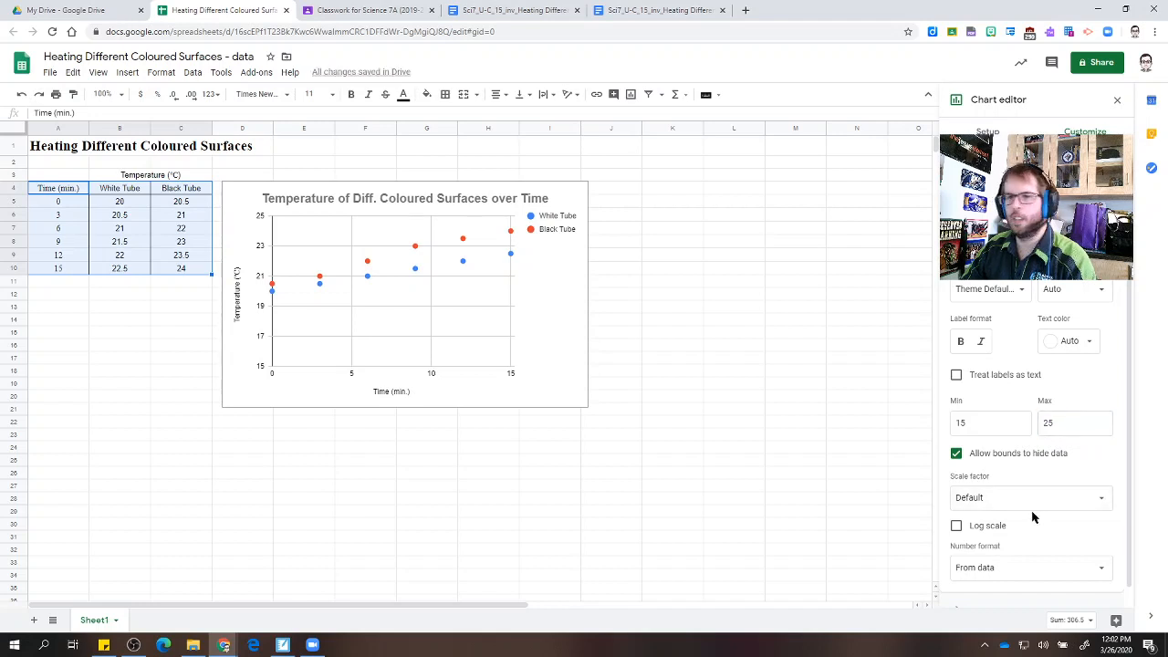
# Try a scale factor of 0.1 on the chart's vertical axis and return it to Default.
pyautogui.click(1033, 507)
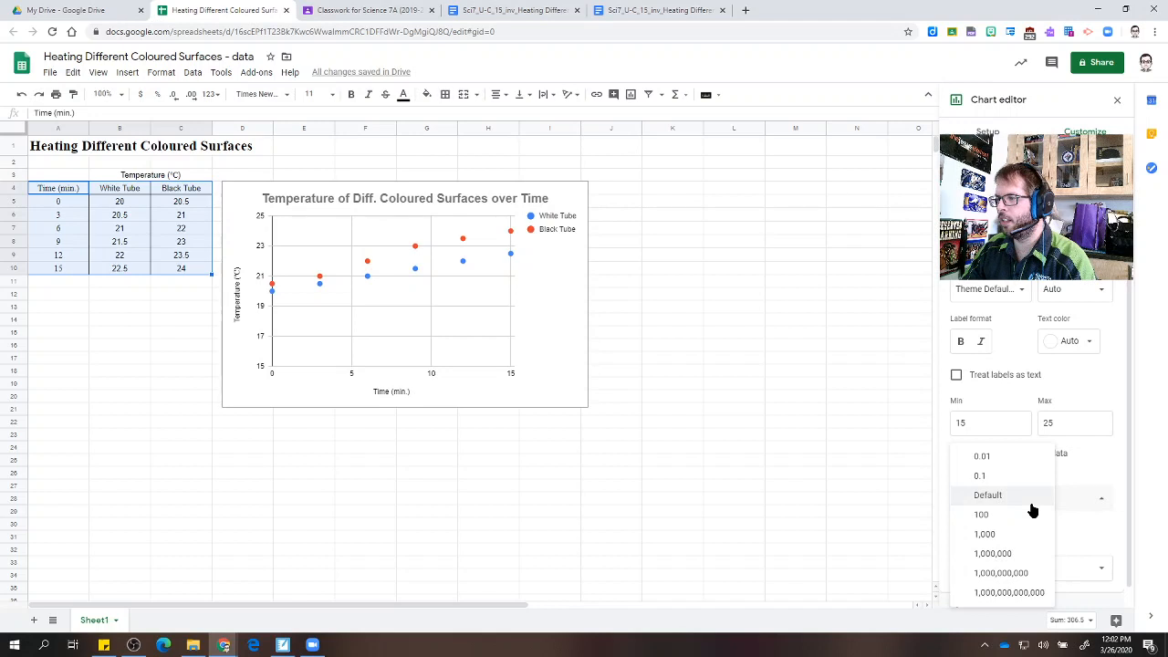
pyautogui.click(1029, 505)
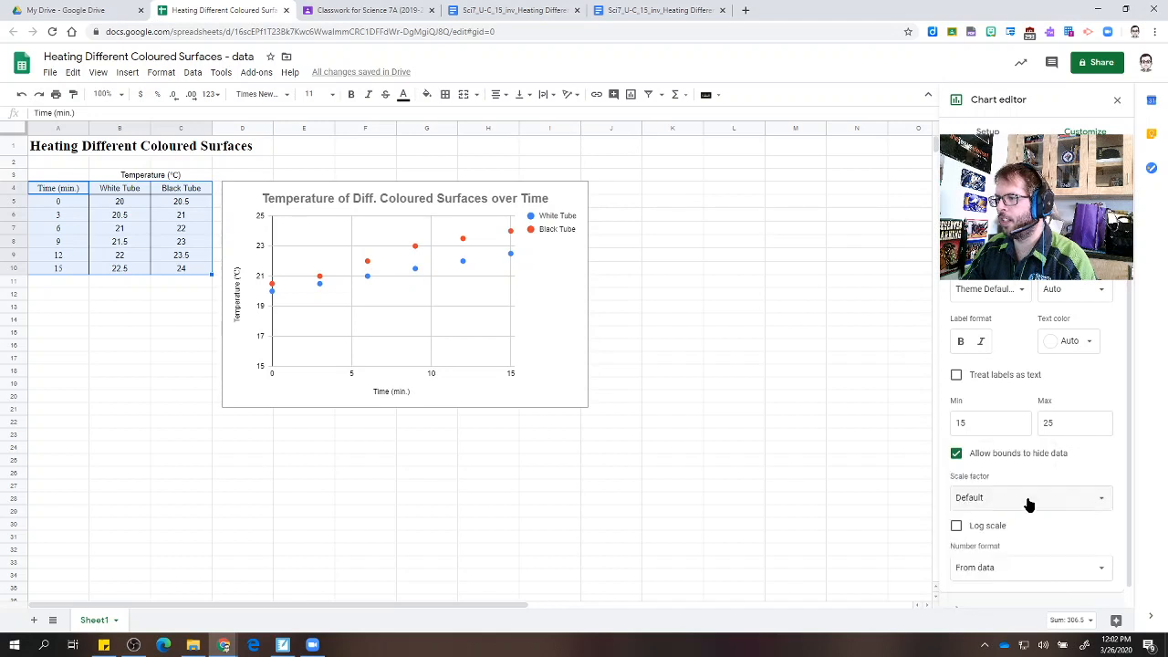
pyautogui.scroll(-1, 1082, 529)
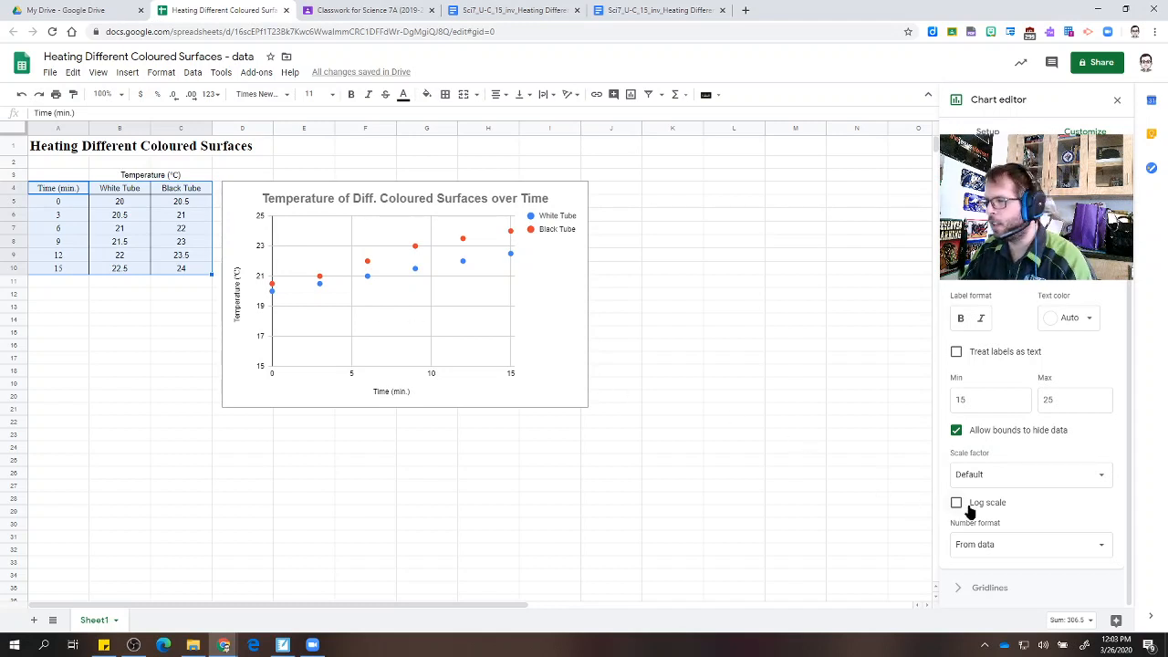
pyautogui.click(1022, 475)
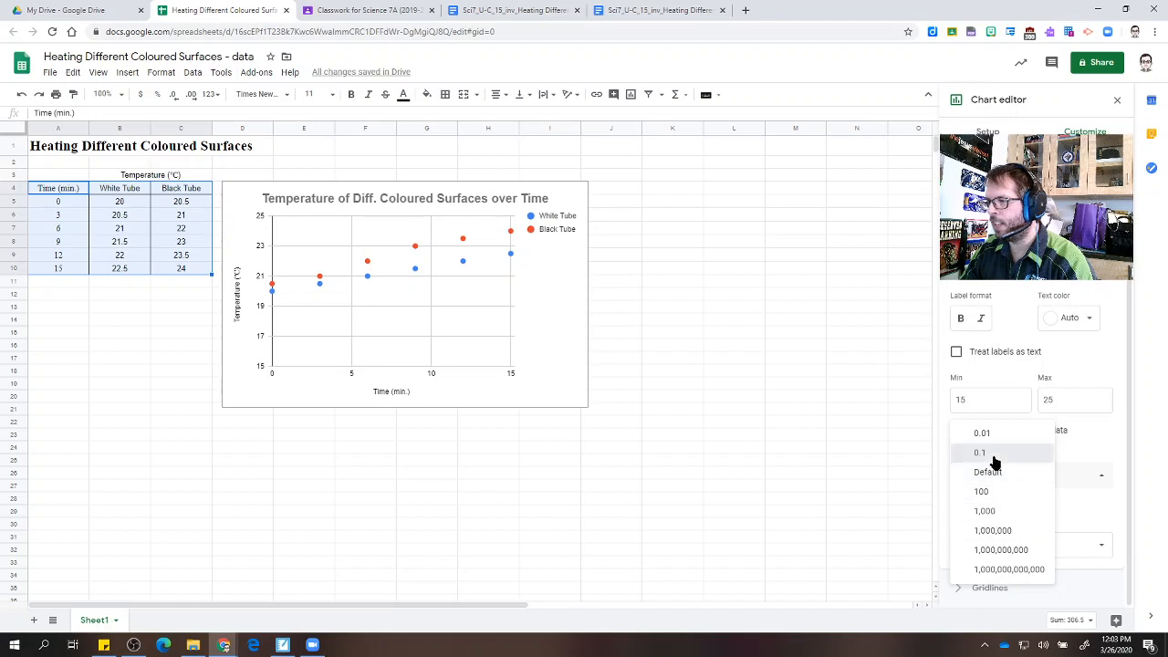
pyautogui.click(995, 457)
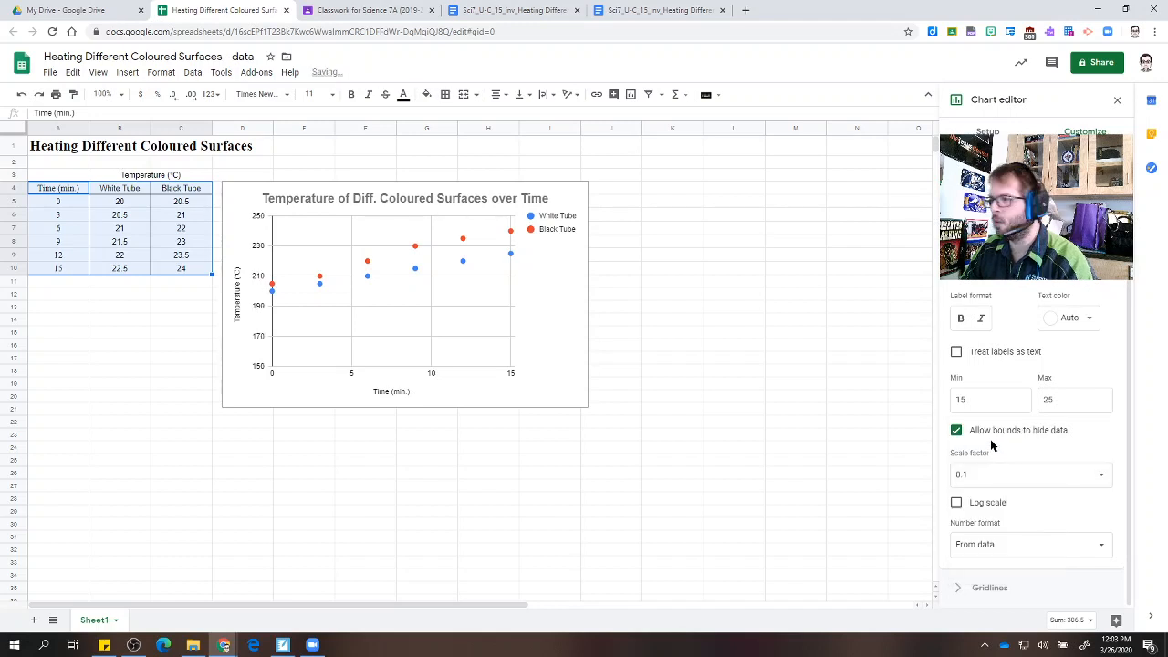
pyautogui.click(981, 475)
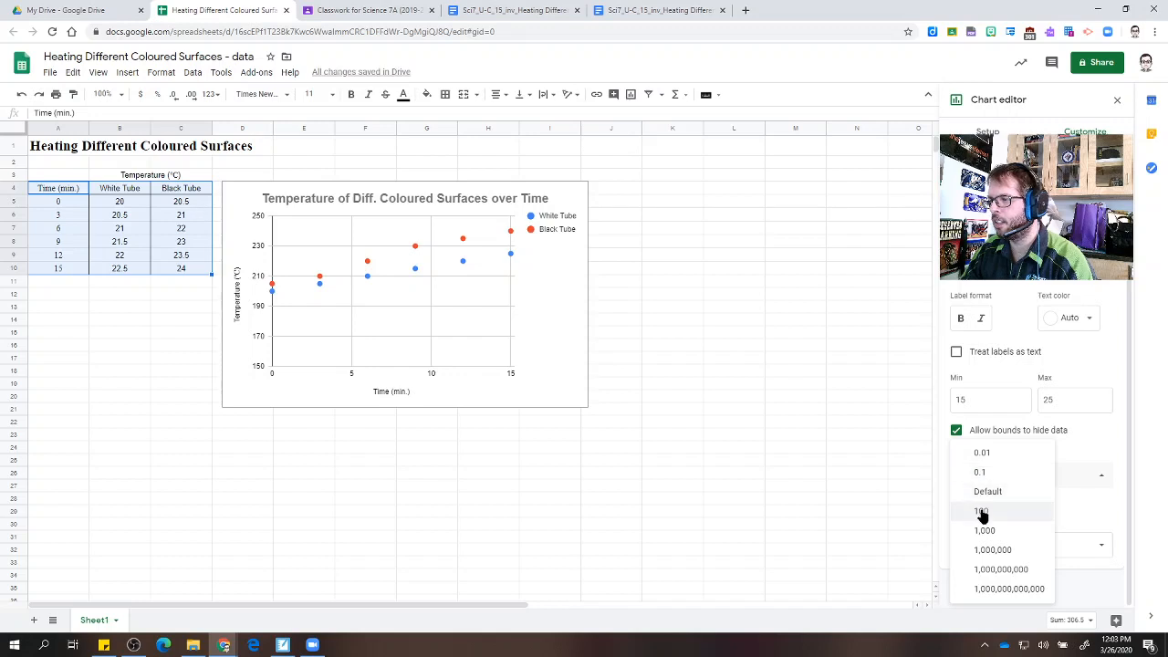
pyautogui.click(981, 493)
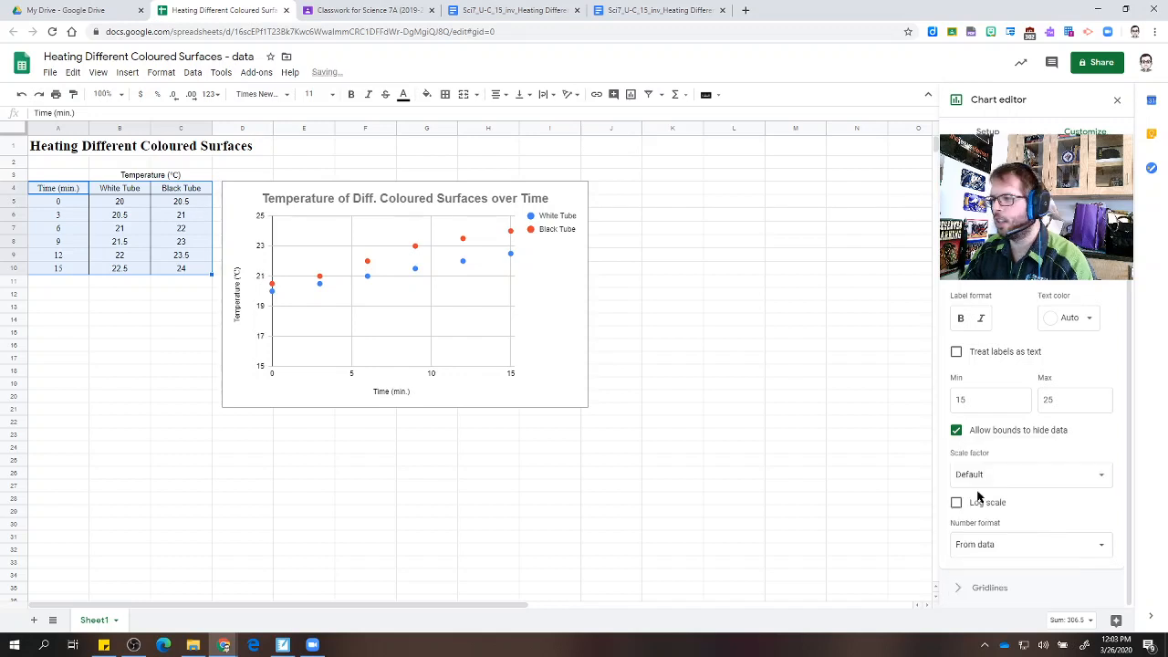
# Close the vertical axis settings and add linear trendlines to the White Tube and Black Tube series.
pyautogui.scroll(1, 1071, 427)
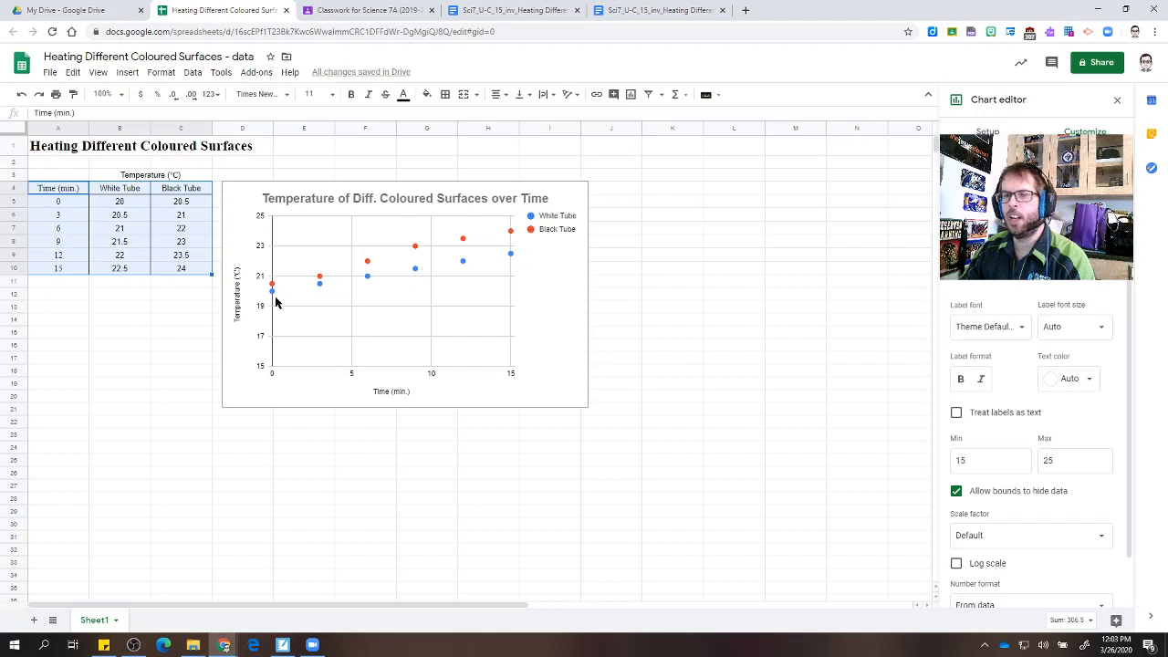
pyautogui.click(960, 284)
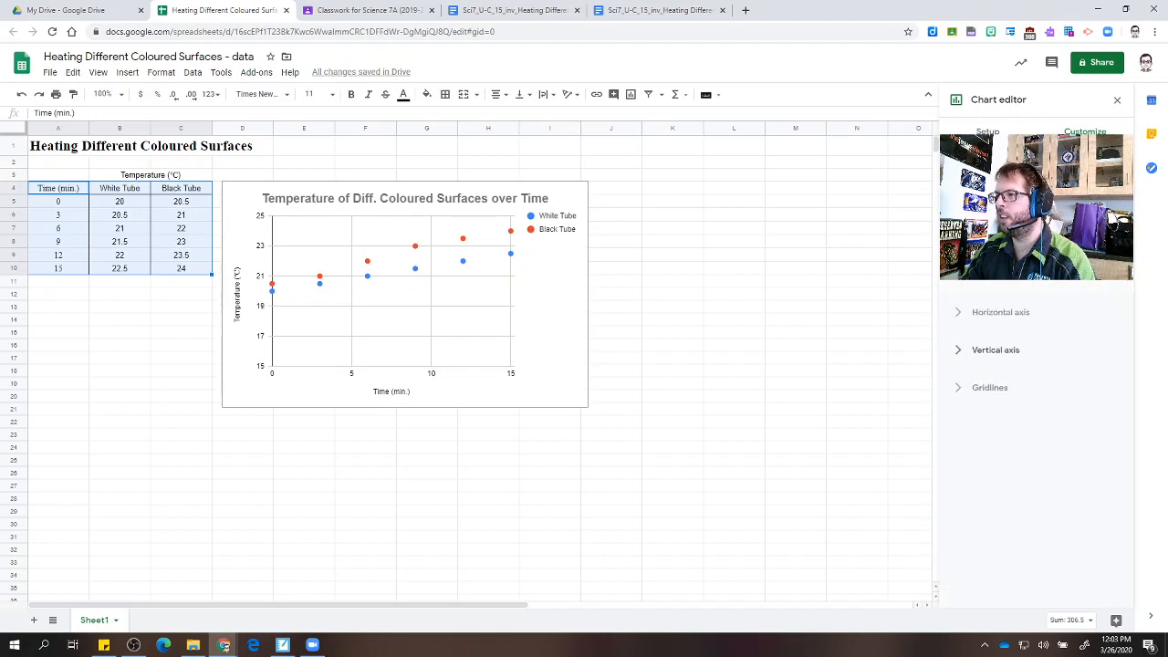
pyautogui.click(989, 238)
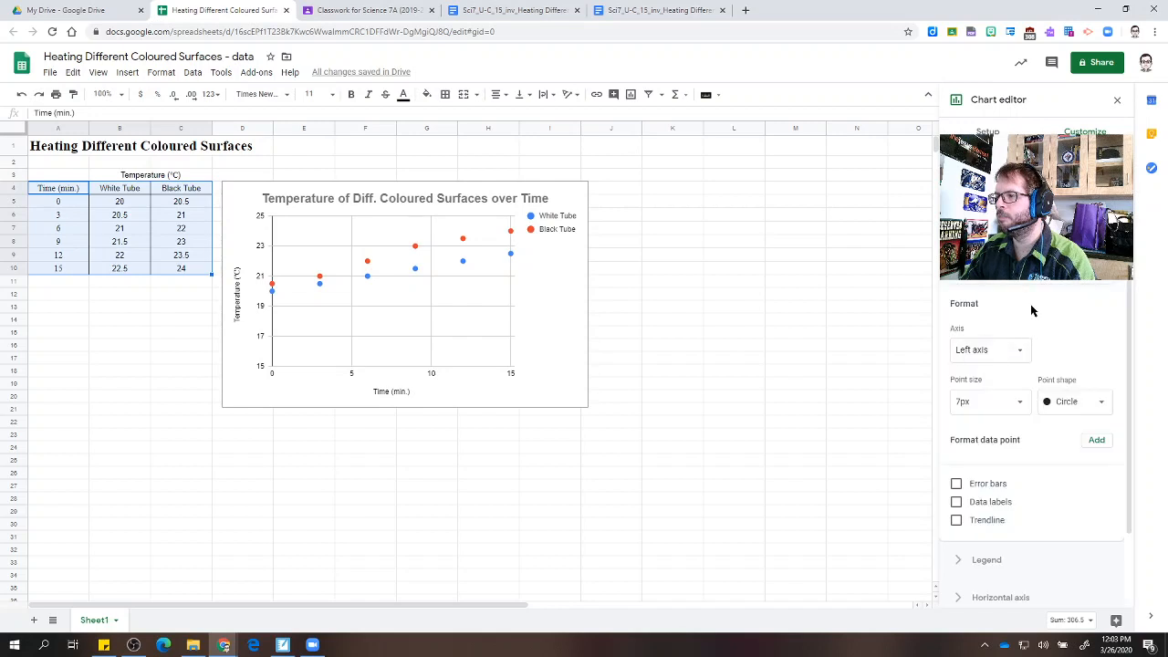
pyautogui.scroll(-1, 1051, 351)
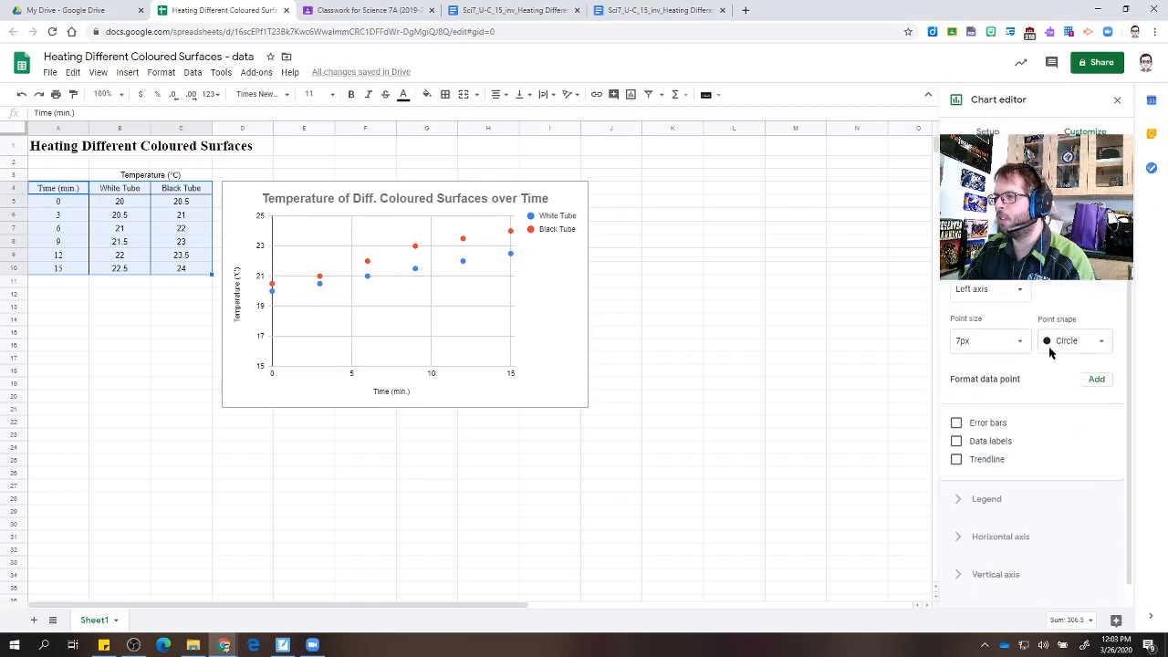
pyautogui.click(957, 460)
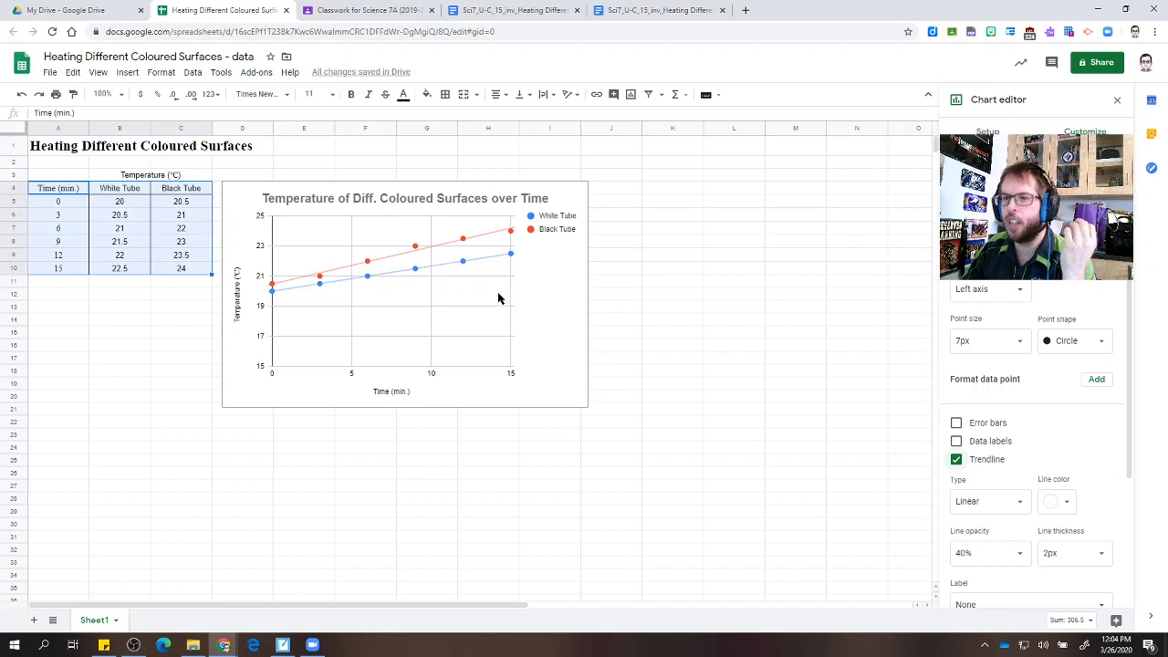
pyautogui.scroll(-3, 1084, 440)
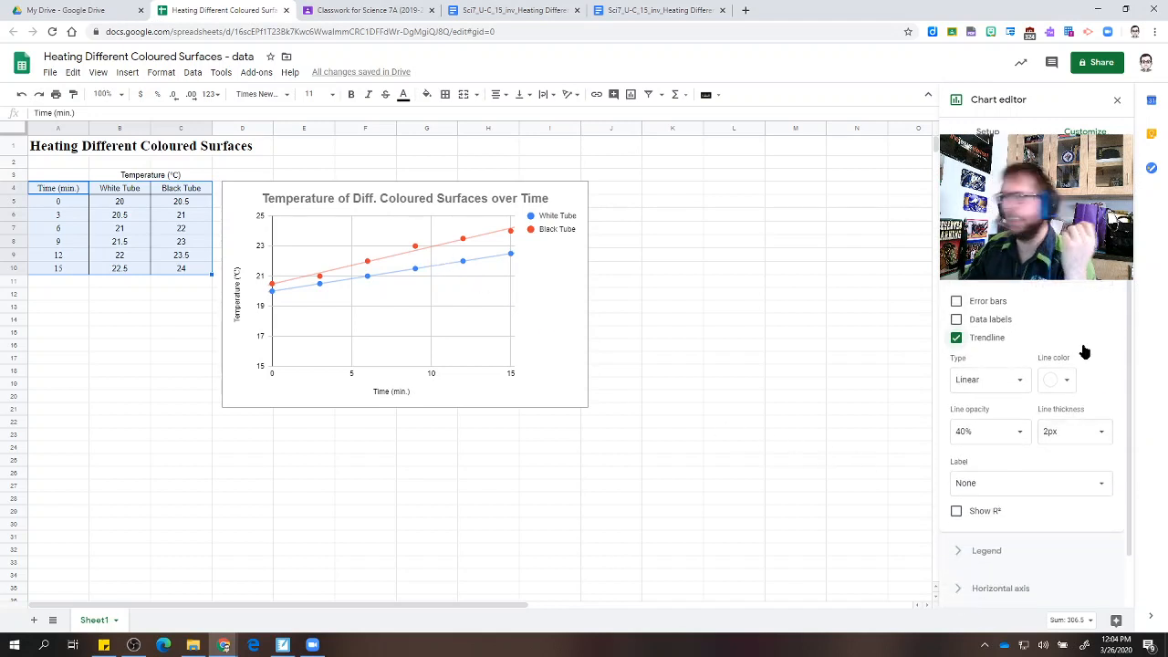
# Copy the finished temperature chart from the spreadsheet.
pyautogui.click(574, 314)
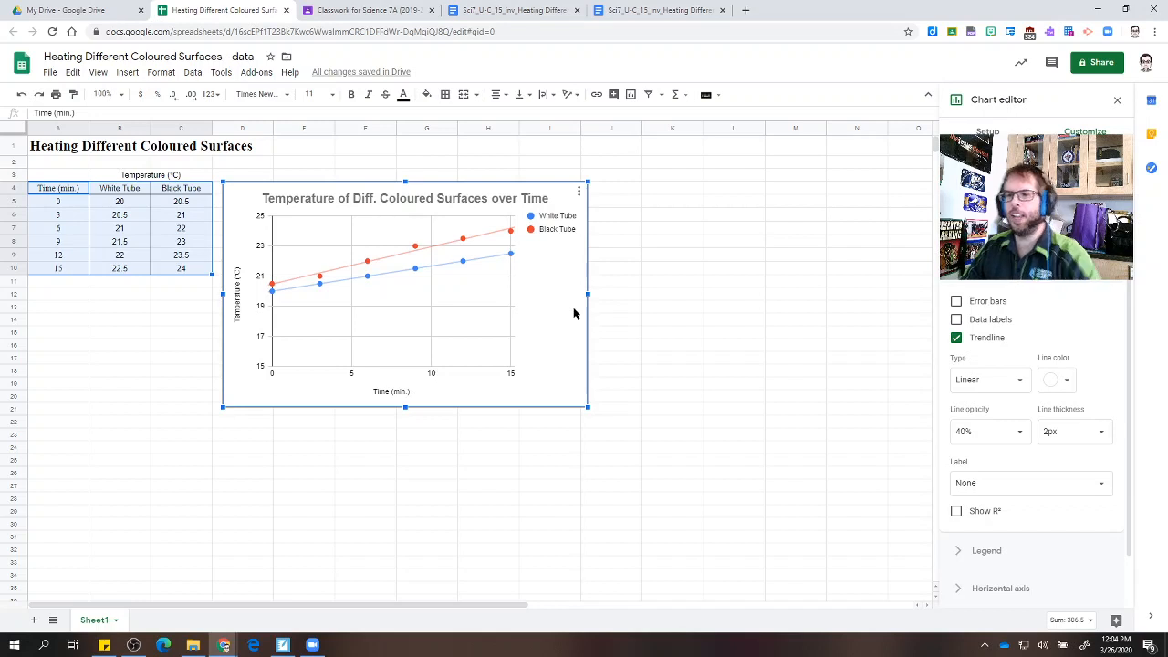
pyautogui.rightClick(559, 294)
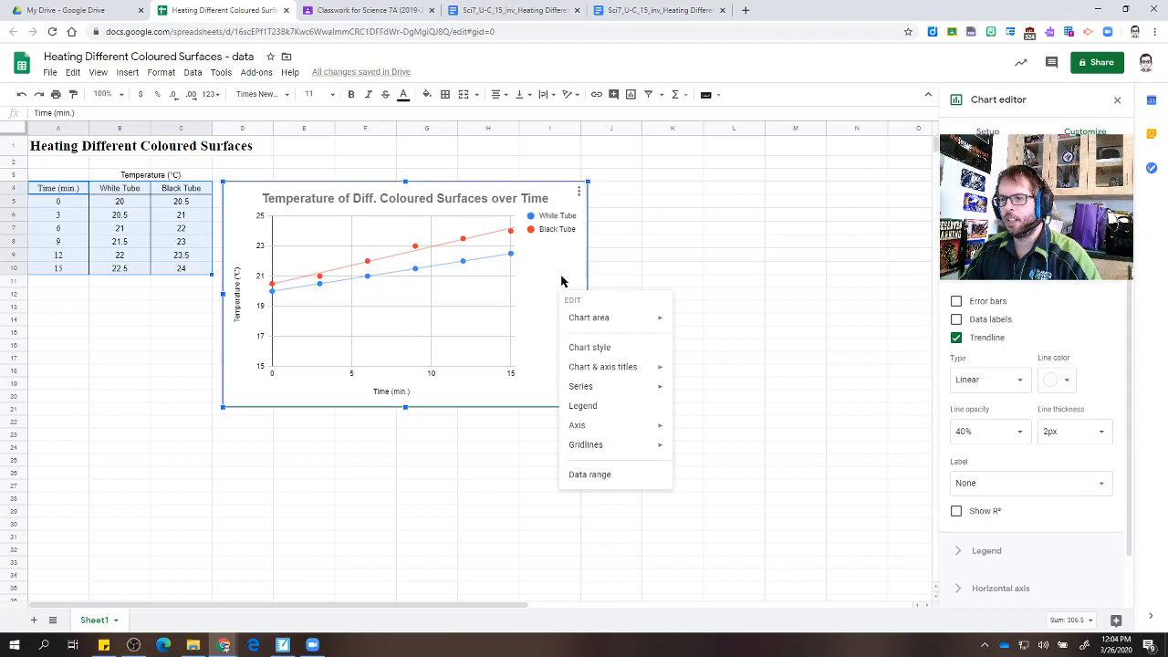
pyautogui.click(561, 281)
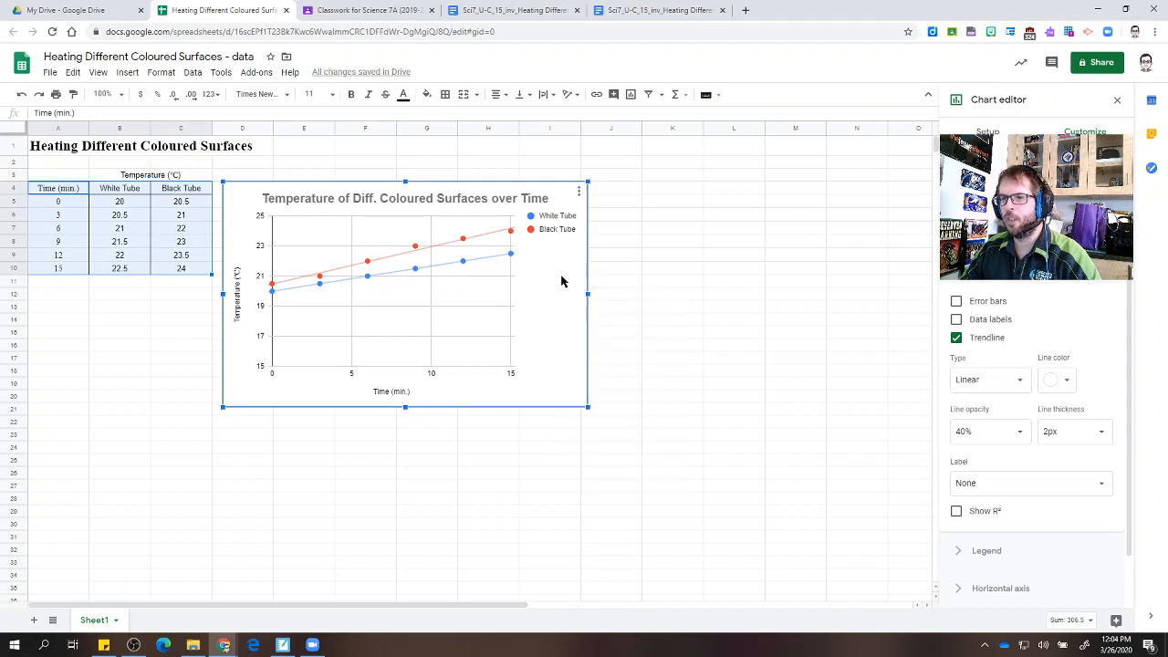
pyautogui.click(579, 194)
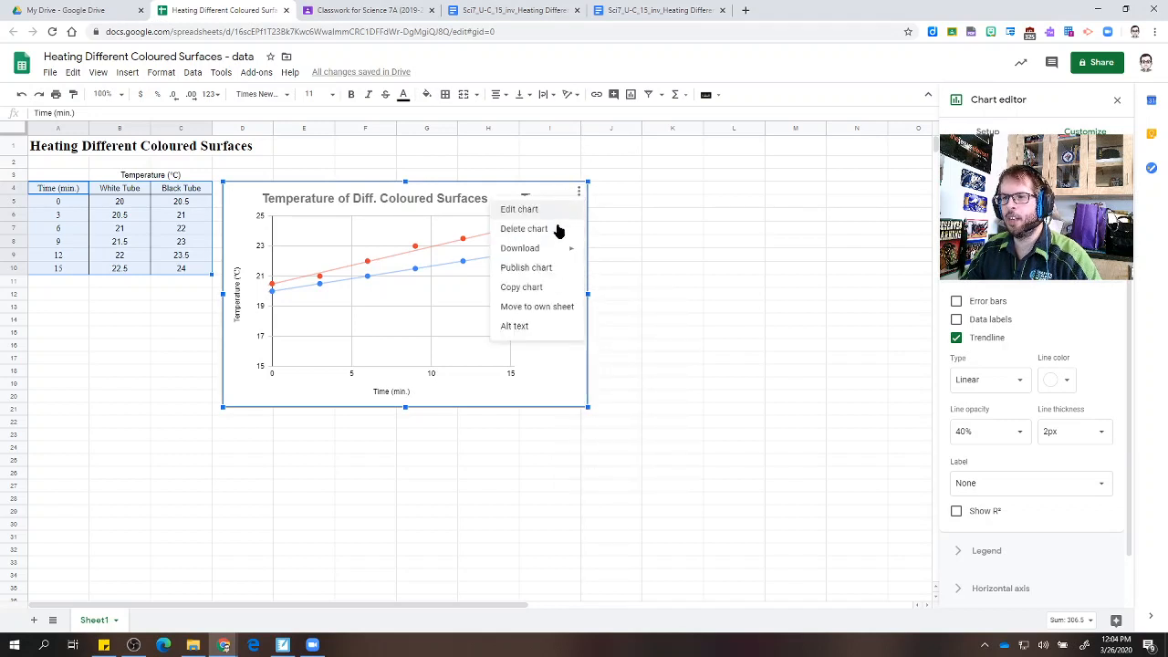
pyautogui.click(529, 289)
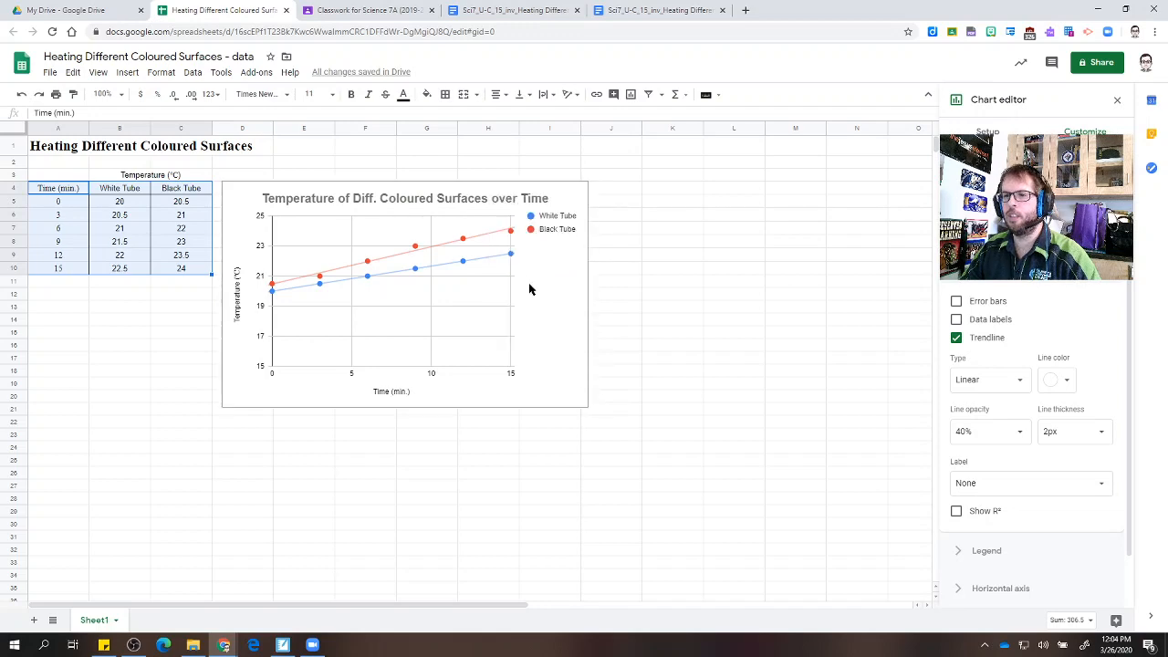
# Switch to the worksheet document and delete the placeholder instructions and picture from the graph box under Analyzing and Interpreting.
pyautogui.click(507, 11)
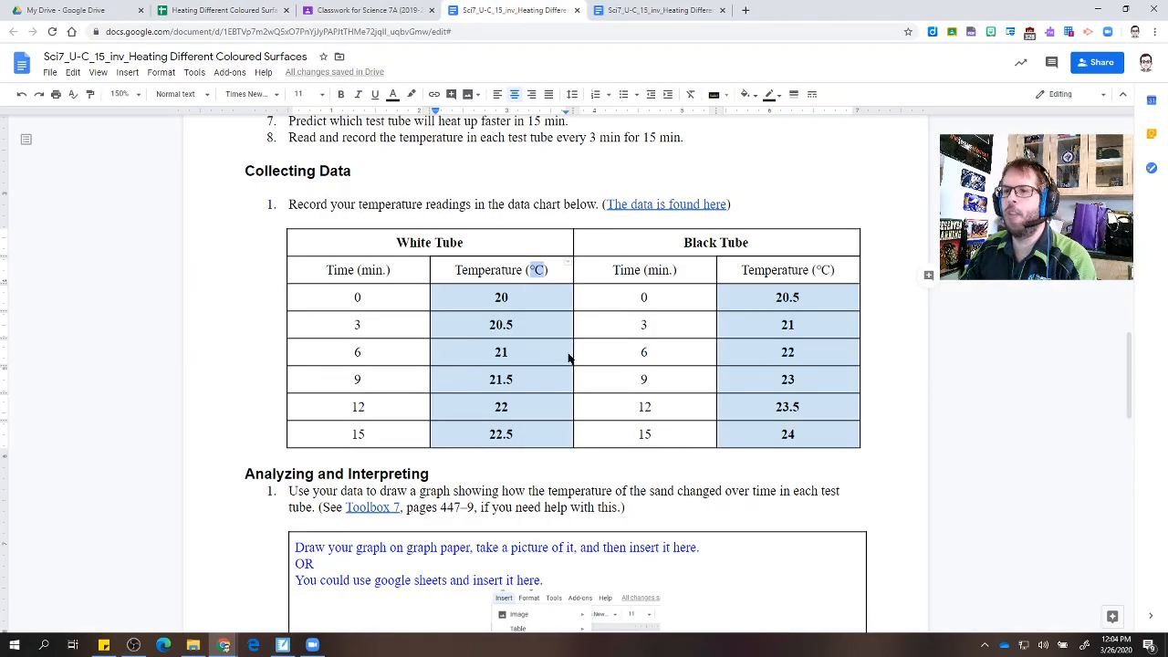
pyautogui.click(521, 296)
pyautogui.scroll(-3, 522, 294)
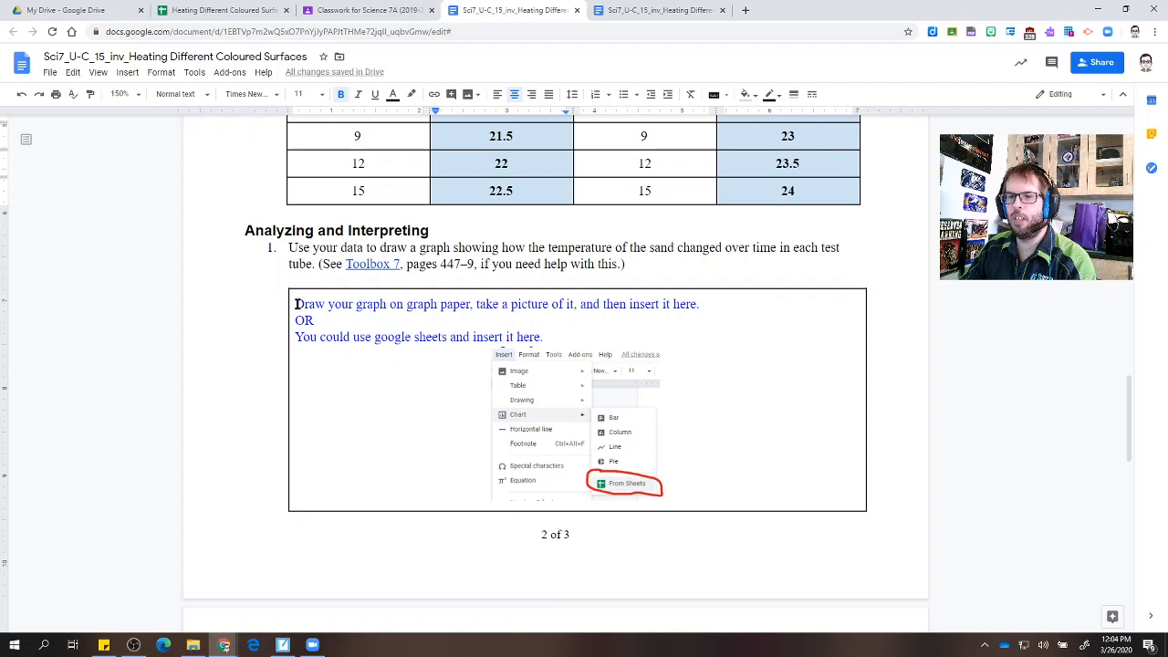
pyautogui.moveTo(299, 303)
pyautogui.mouseDown()
pyautogui.moveTo(681, 441)
pyautogui.moveTo(667, 443)
pyautogui.mouseUp()
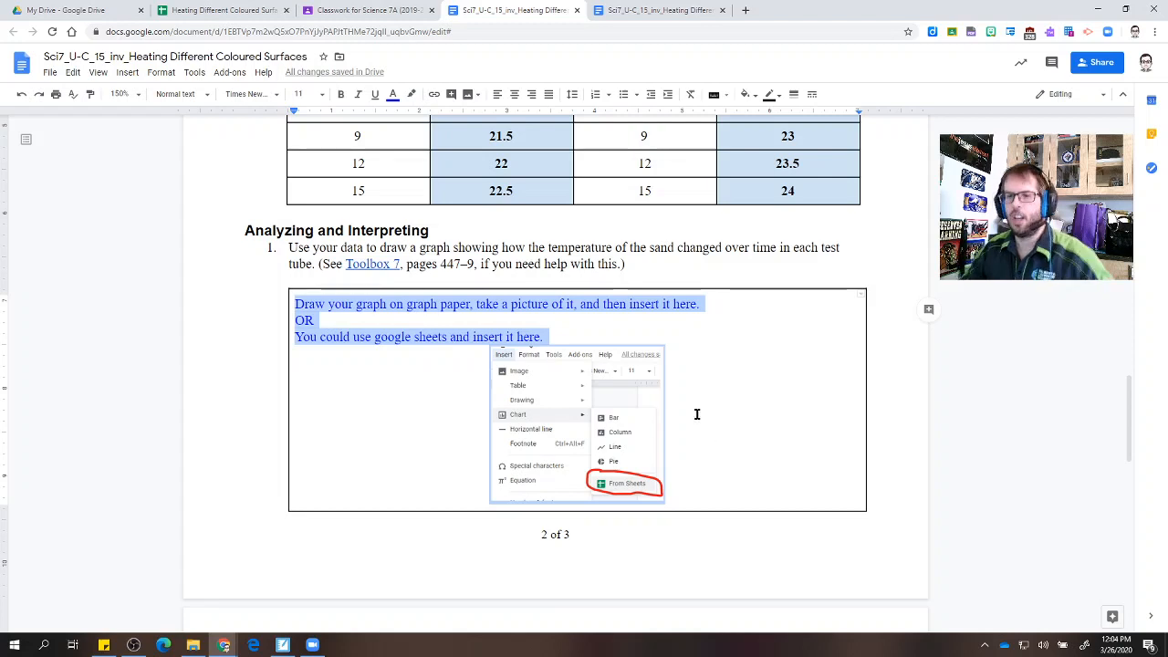
pyautogui.press('Delete')
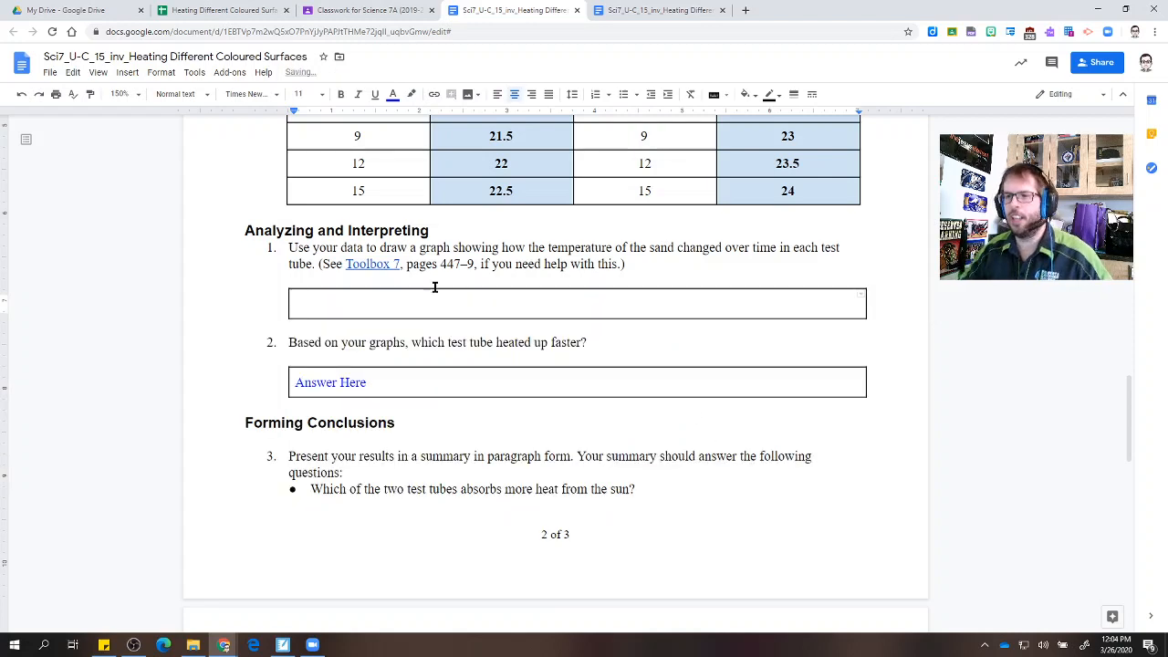
# Start pasting the copied chart into the emptied graph box under question 1, bringing up its link options.
pyautogui.click(128, 72)
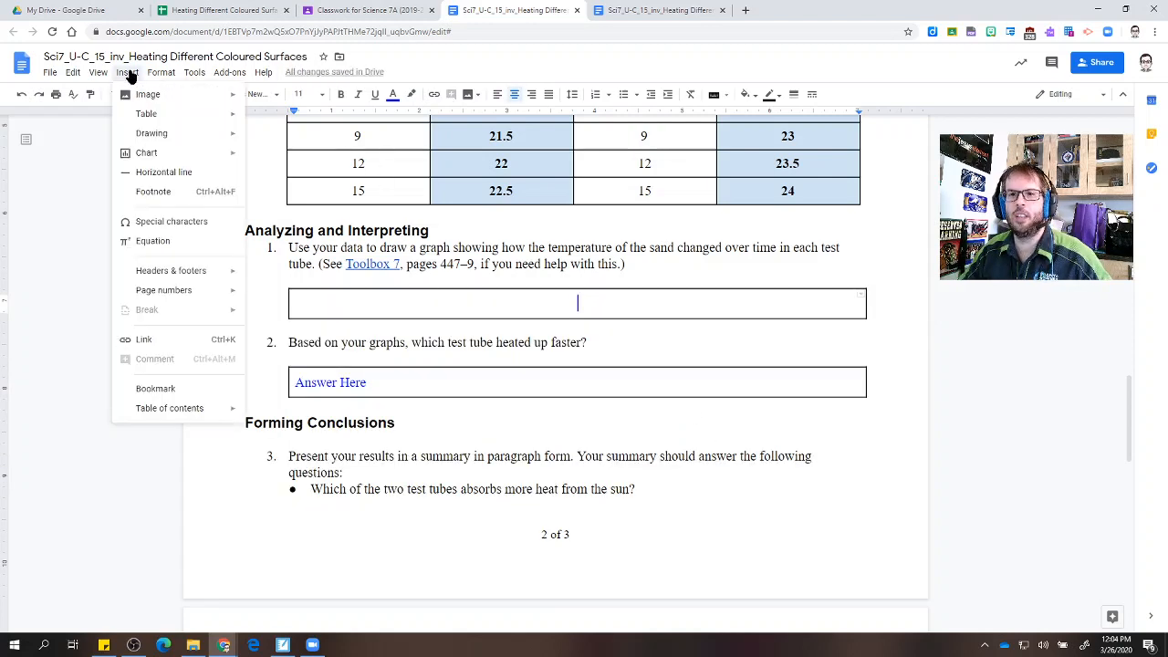
pyautogui.moveTo(142, 155)
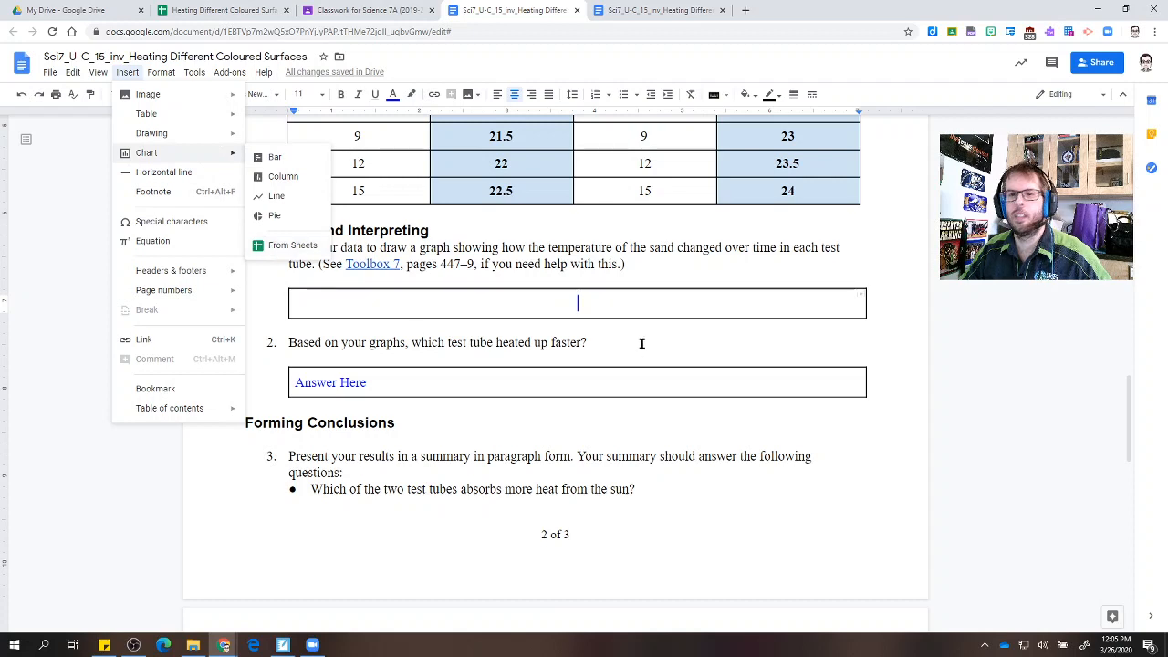
pyautogui.doubleClick(588, 302)
pyautogui.rightClick(589, 302)
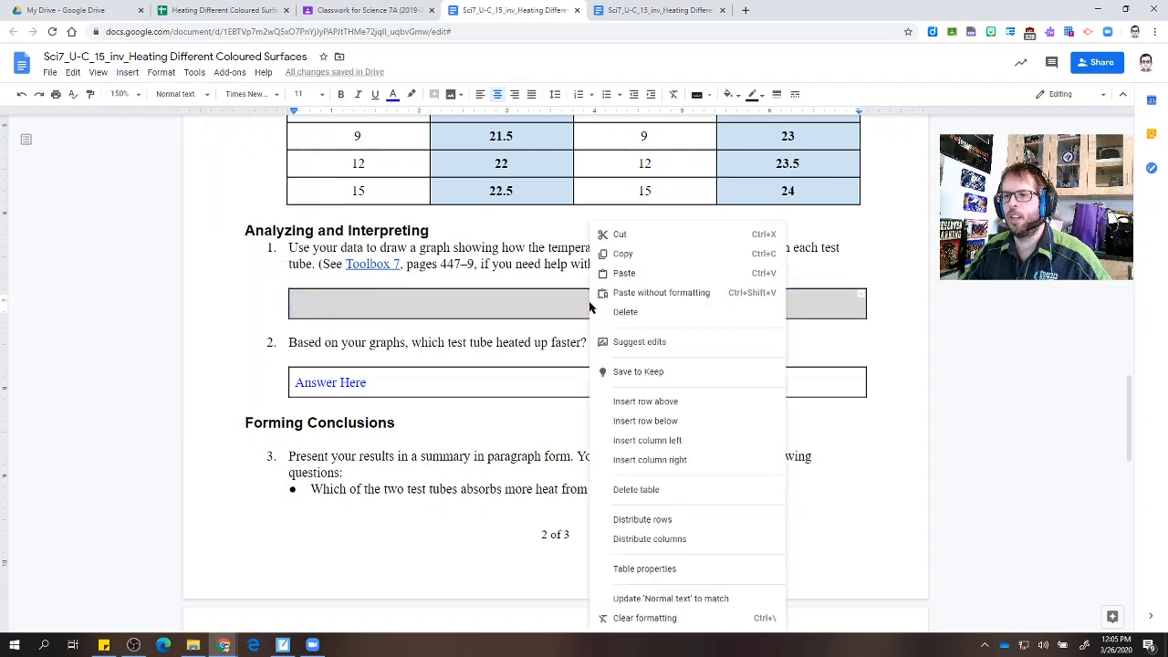
pyautogui.click(577, 304)
pyautogui.click(577, 304)
pyautogui.rightClick(598, 305)
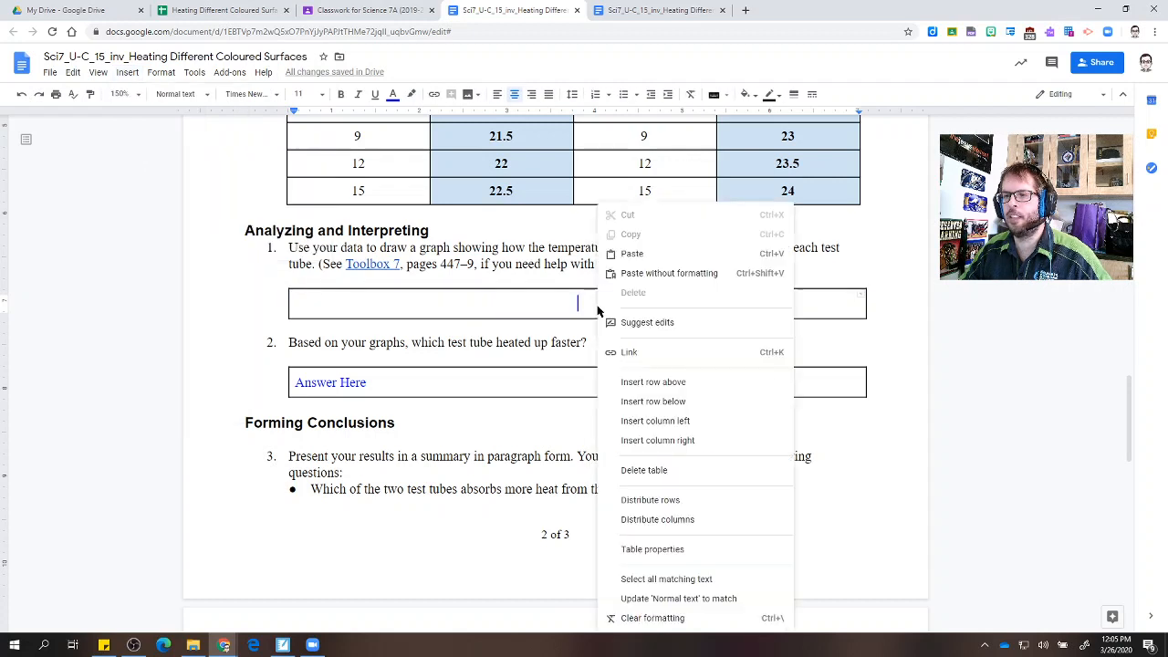
pyautogui.click(631, 256)
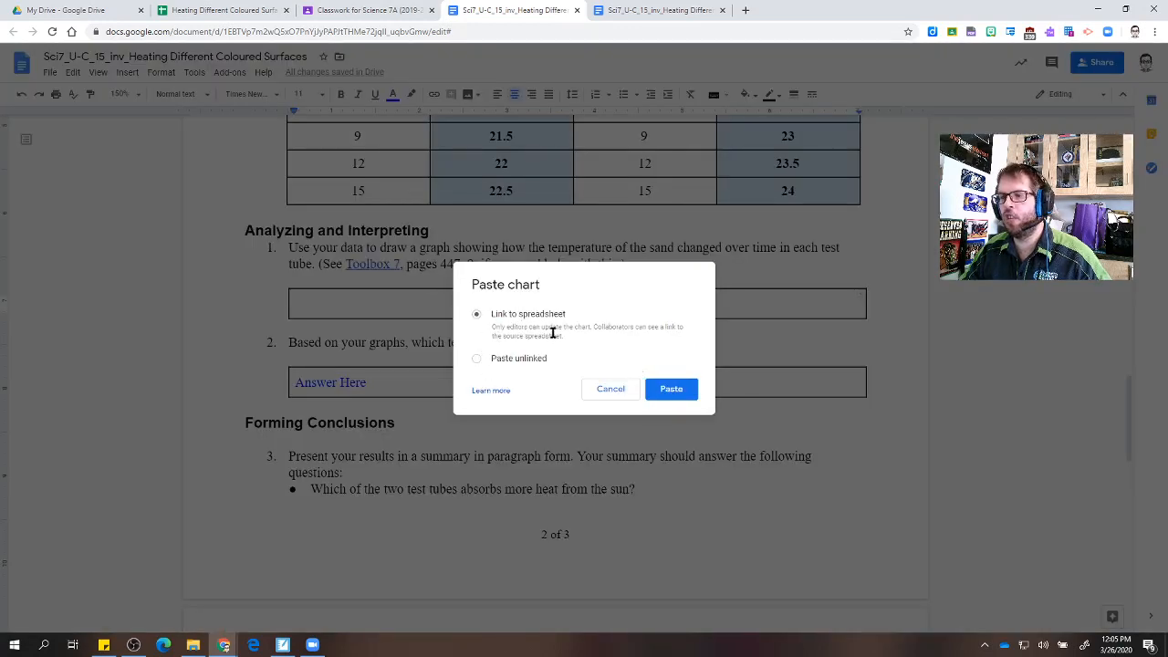
# Review the source chart in the spreadsheet, return to the worksheet document and choose to paste the chart unlinked.
pyautogui.click(216, 13)
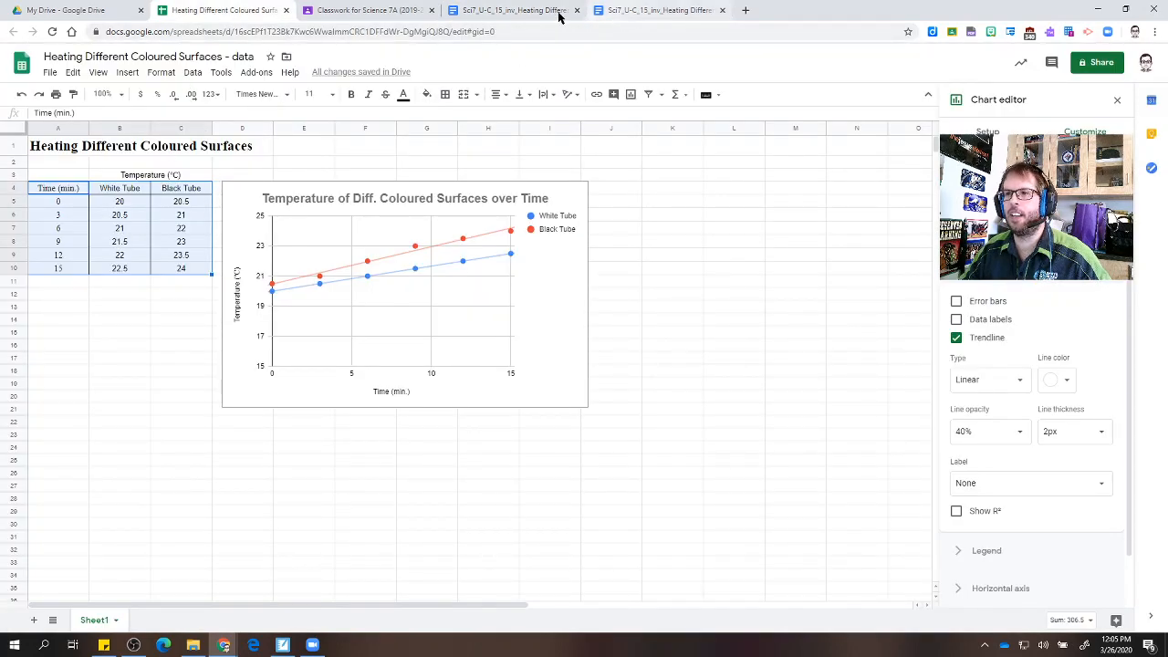
pyautogui.click(488, 13)
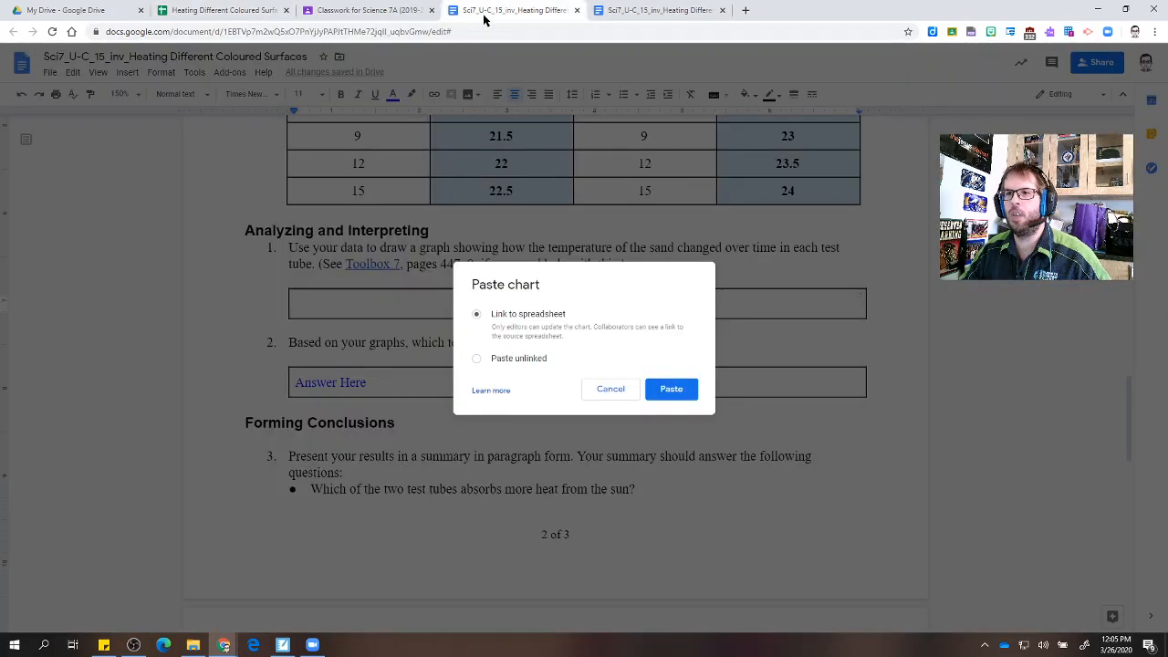
pyautogui.click(476, 360)
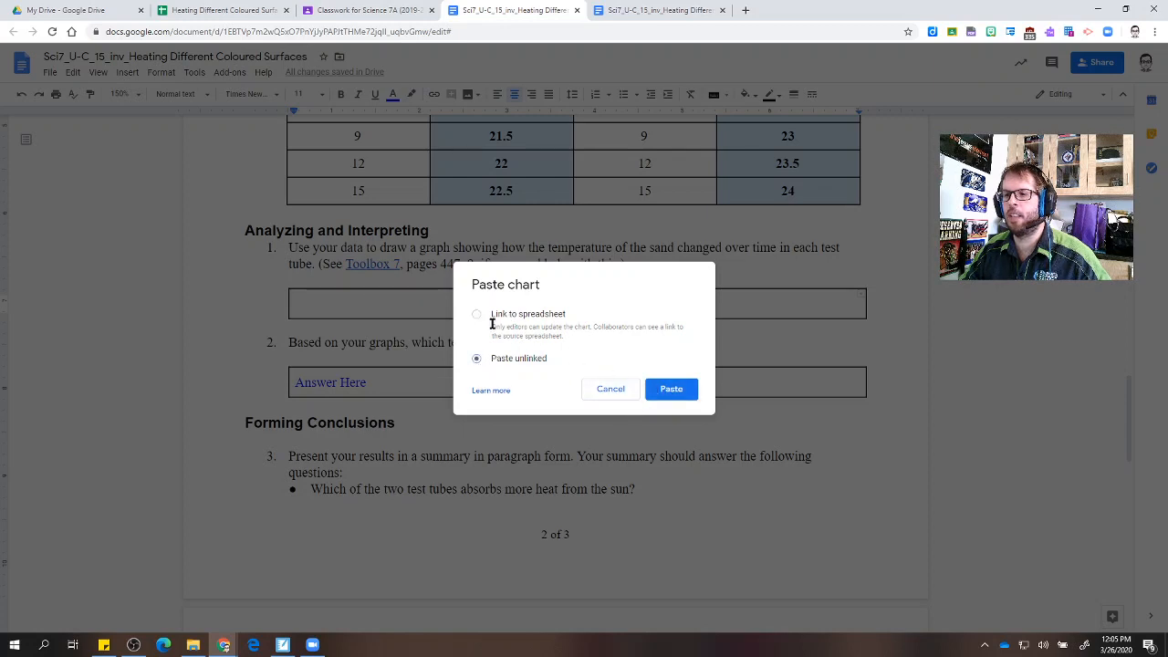